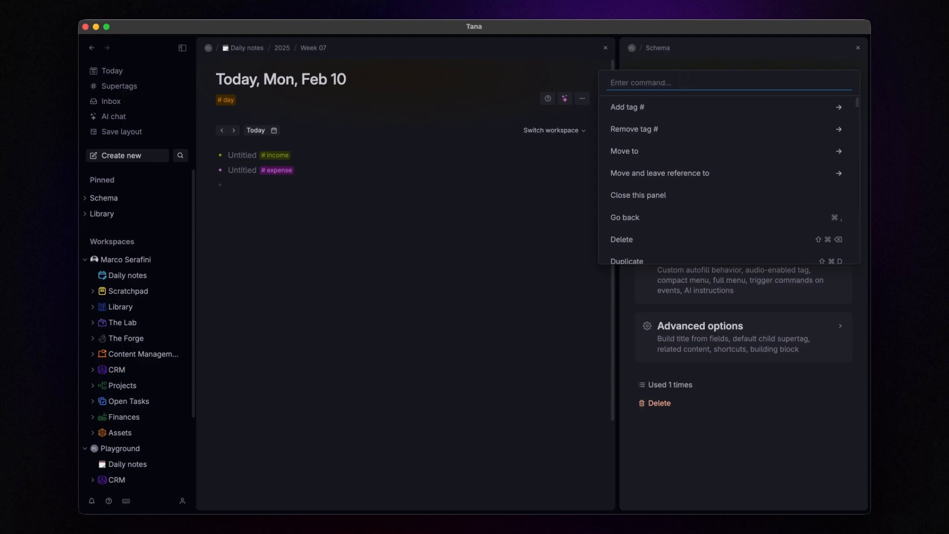
# - Through the debug supertag settings, set Income.svg from the Tana Finances Icons folder as the income supertag's icon, and close those settings
pyautogui.write('deb')
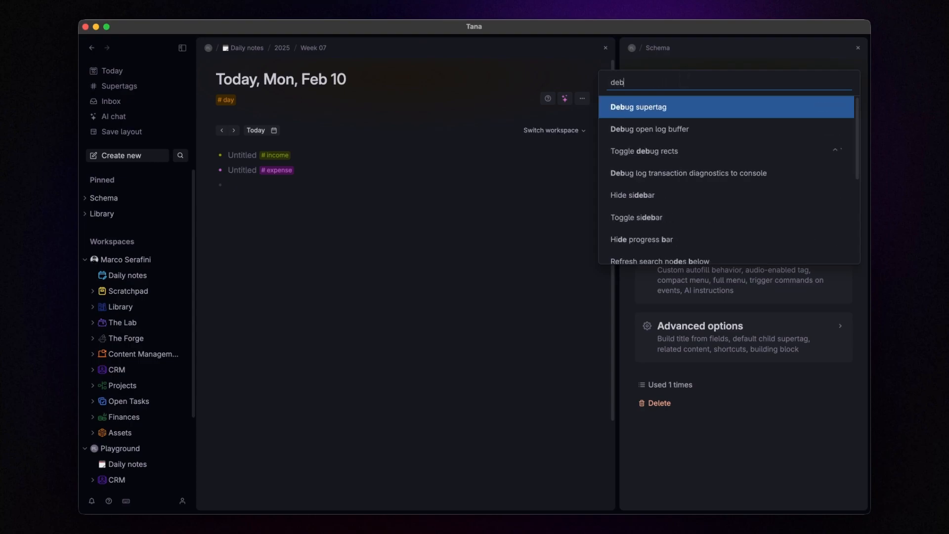
pyautogui.press('Return')
pyautogui.scroll(-5, 699, 202)
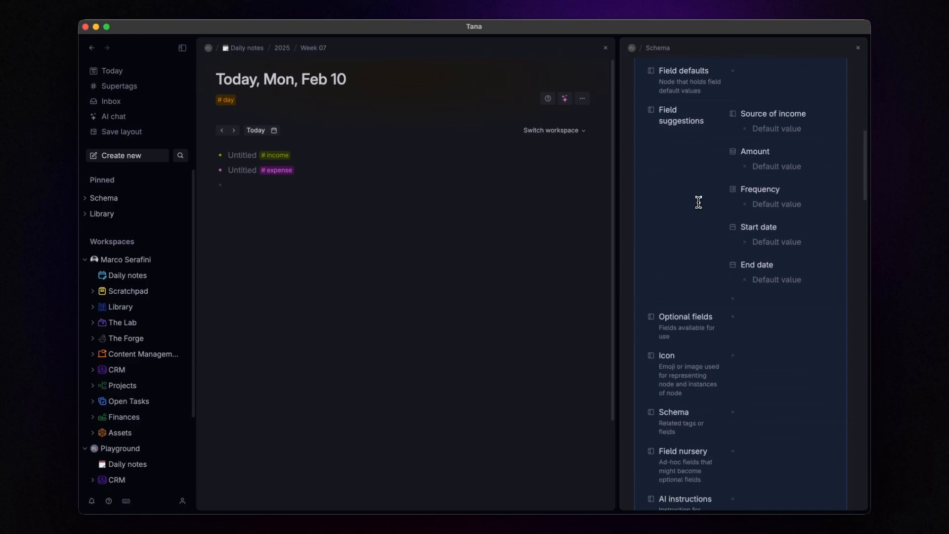
pyautogui.press('super+f')
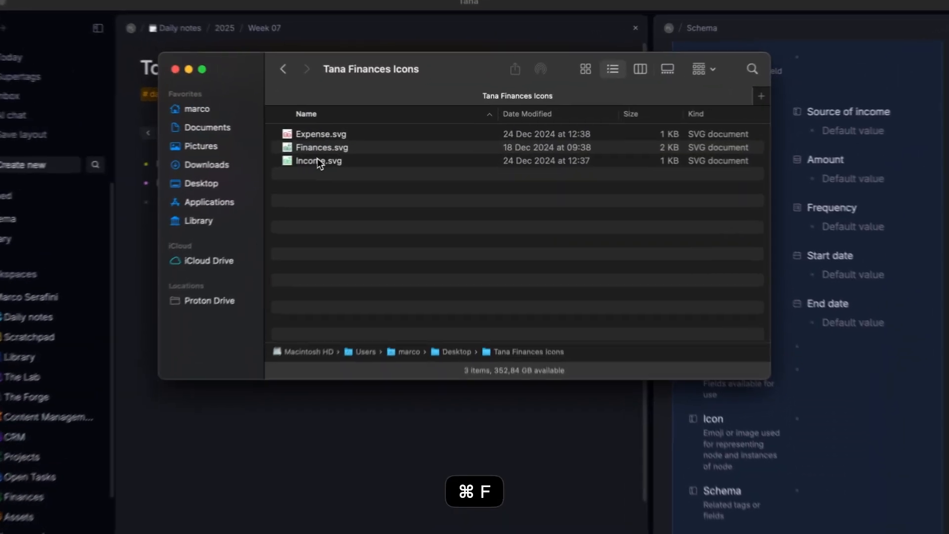
pyautogui.click(351, 155)
pyautogui.moveTo(299, 173); pyautogui.dragTo(882, 441)
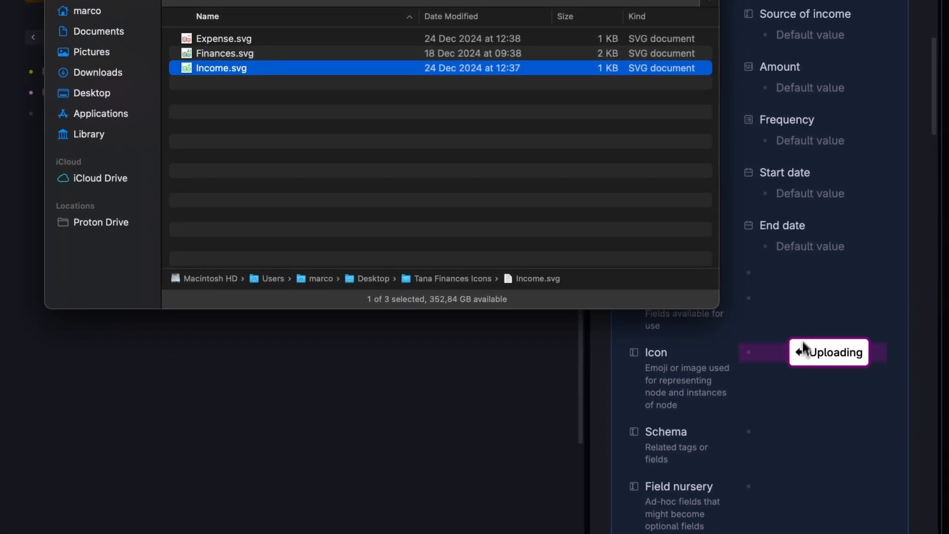
pyautogui.click(652, 361)
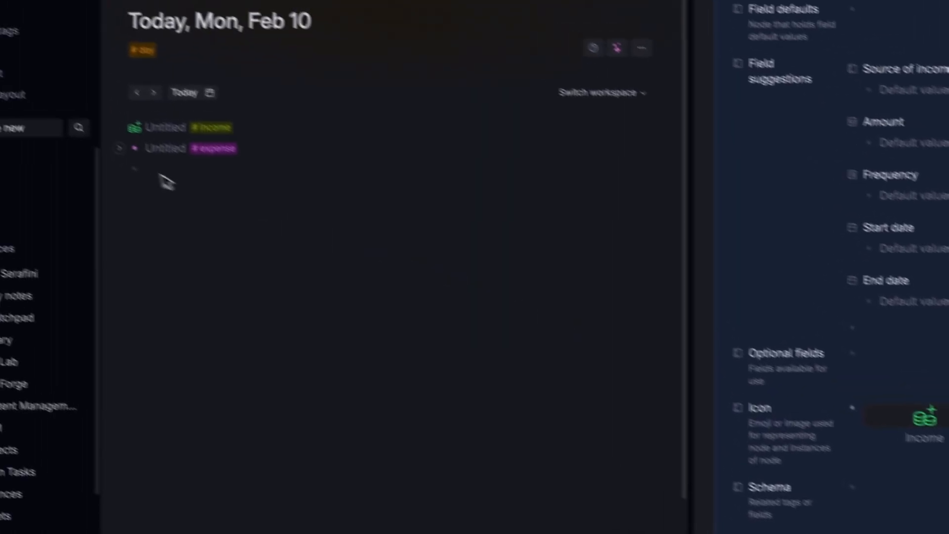
pyautogui.scroll(10, 821, 165)
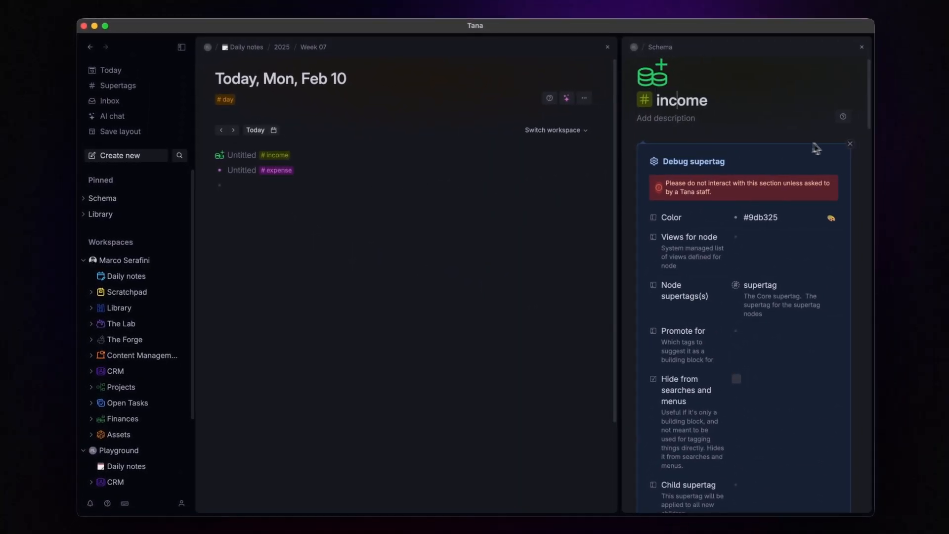
pyautogui.click(849, 143)
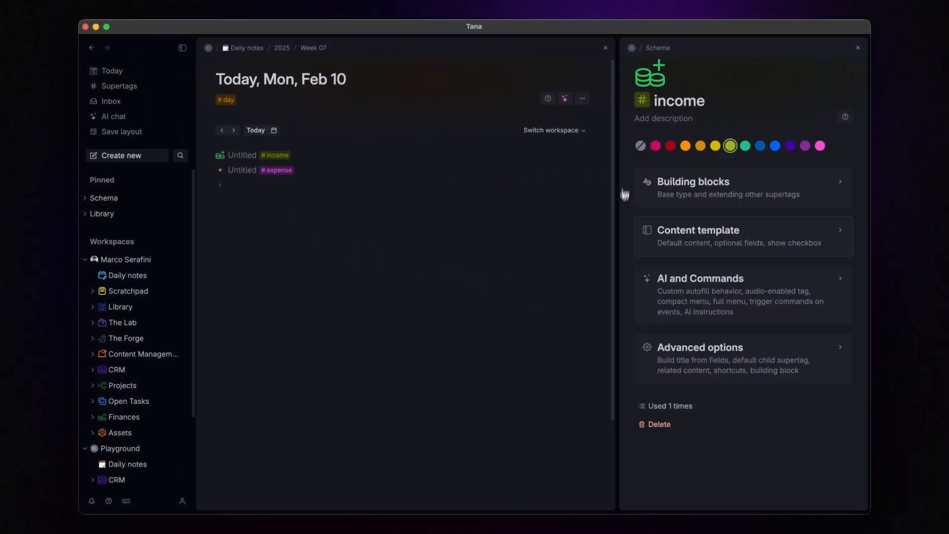
# - Add a field named "Transaction date" to the default content of the income supertag's content template
pyautogui.click(689, 241)
pyautogui.scroll(-5, 686, 240)
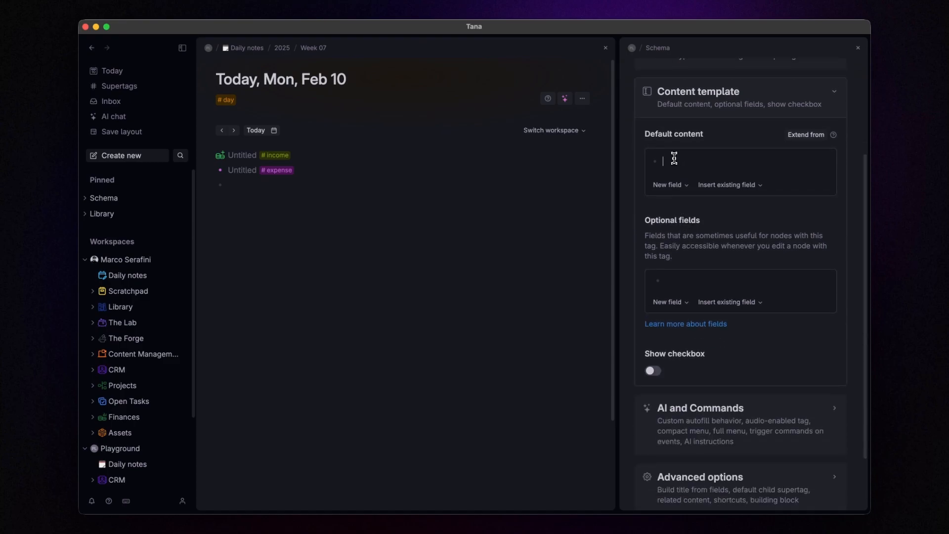
pyautogui.click(672, 162)
pyautogui.hotkey('shift', '>')
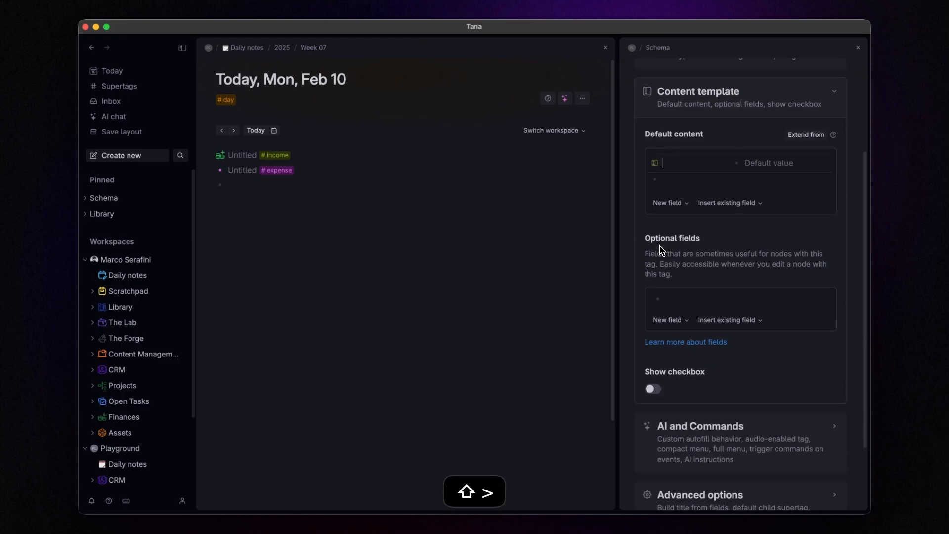
pyautogui.write('Transaction date')
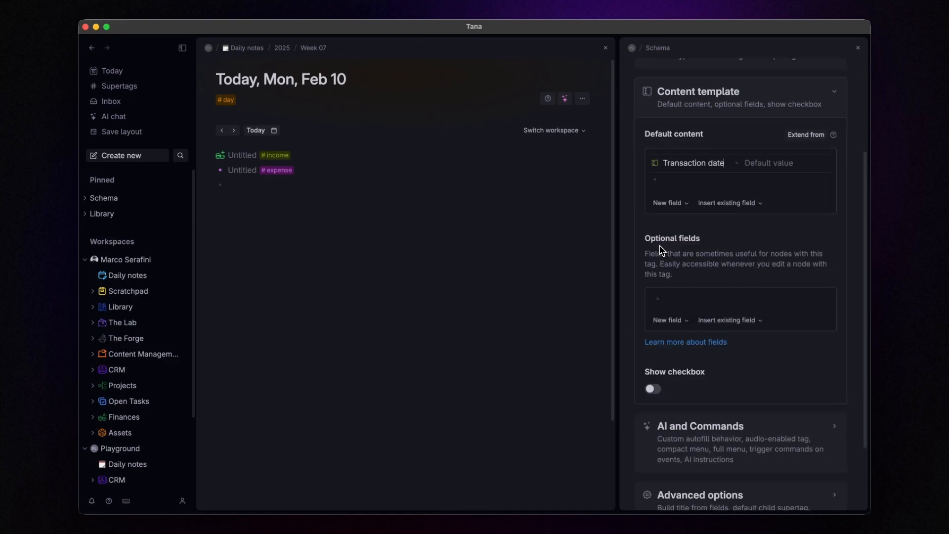
# - Make Transaction date a Date field that auto-initializes to the date of the ancestor day node
pyautogui.click(655, 163)
pyautogui.click(678, 146)
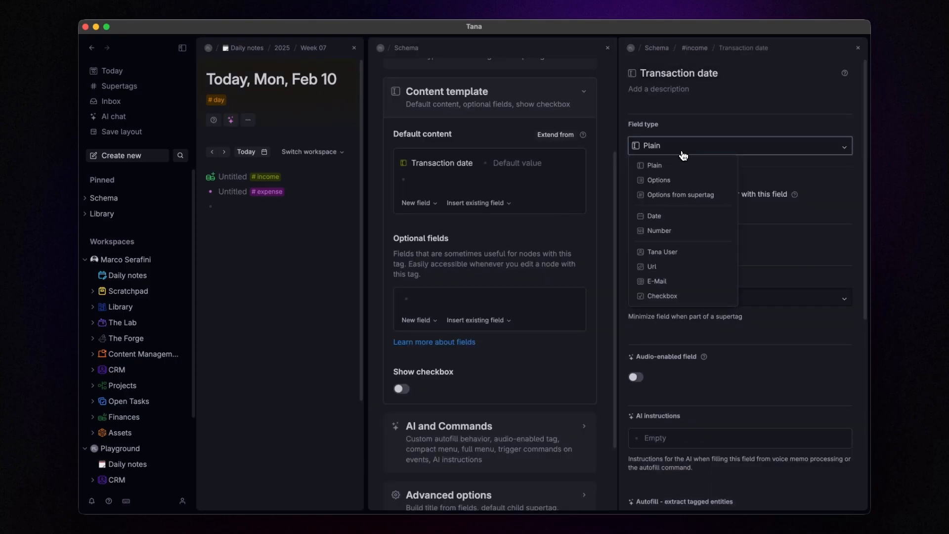
pyautogui.click(680, 216)
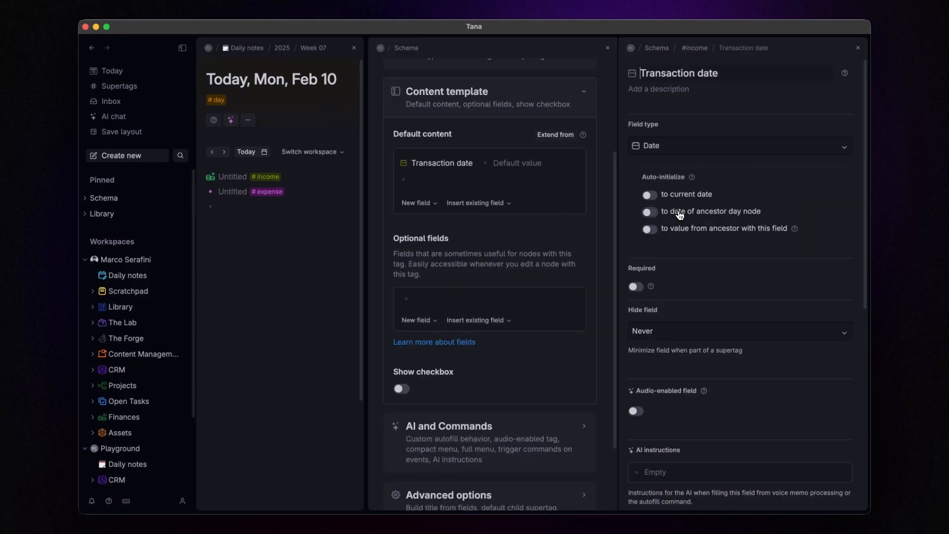
pyautogui.click(649, 213)
# - Make the Transaction date field discoverable in the schema and close its configuration
pyautogui.scroll(-10, 677, 214)
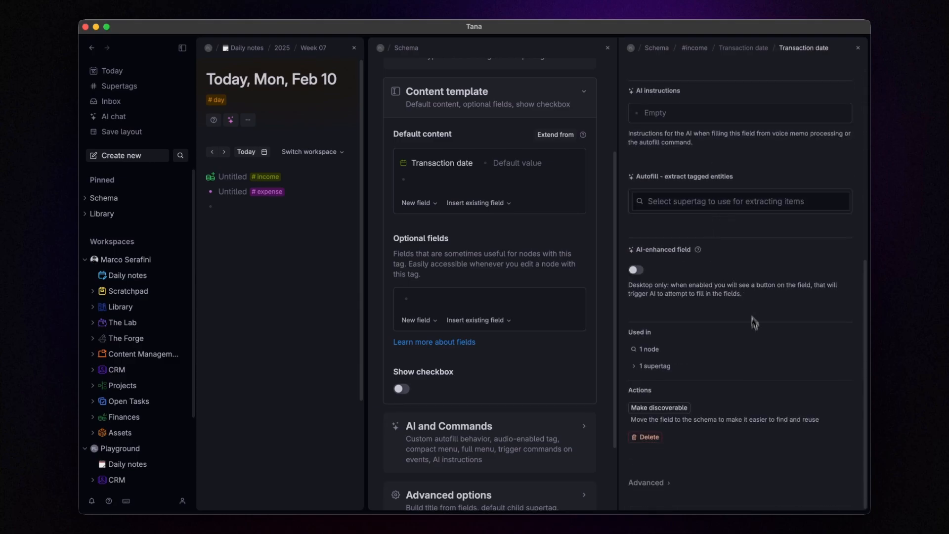
pyautogui.click(671, 414)
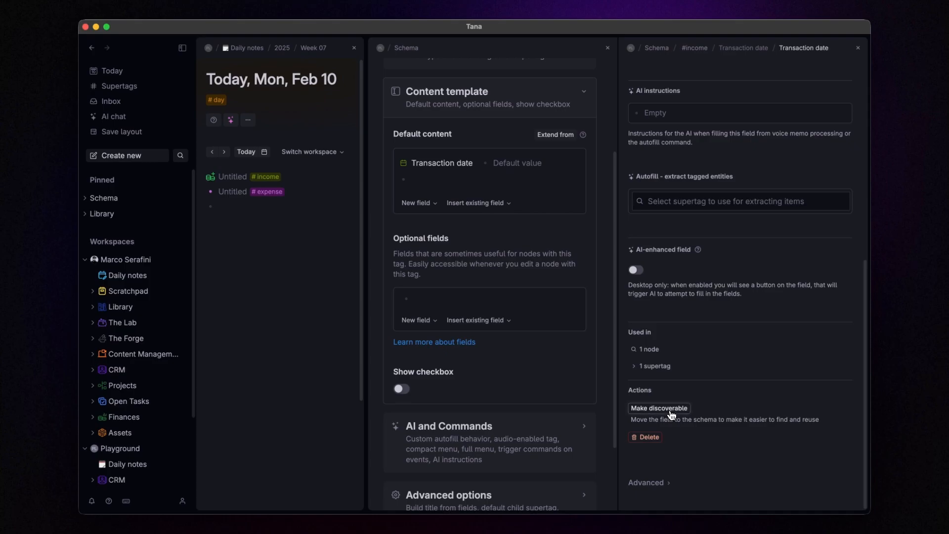
pyautogui.click(858, 48)
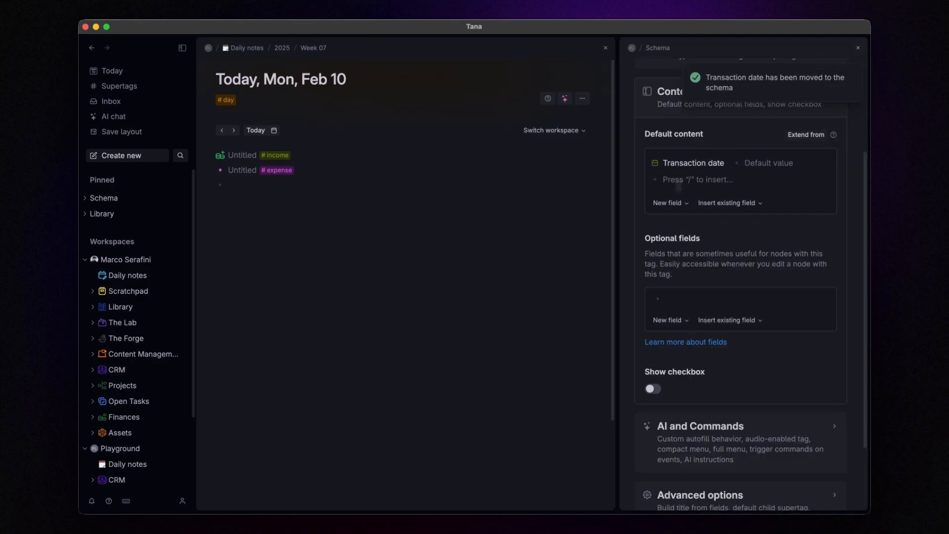
# - Add a second default content field named "Transaction amount" to the income supertag
pyautogui.hotkey('shift', '>')
pyautogui.write('Transac')
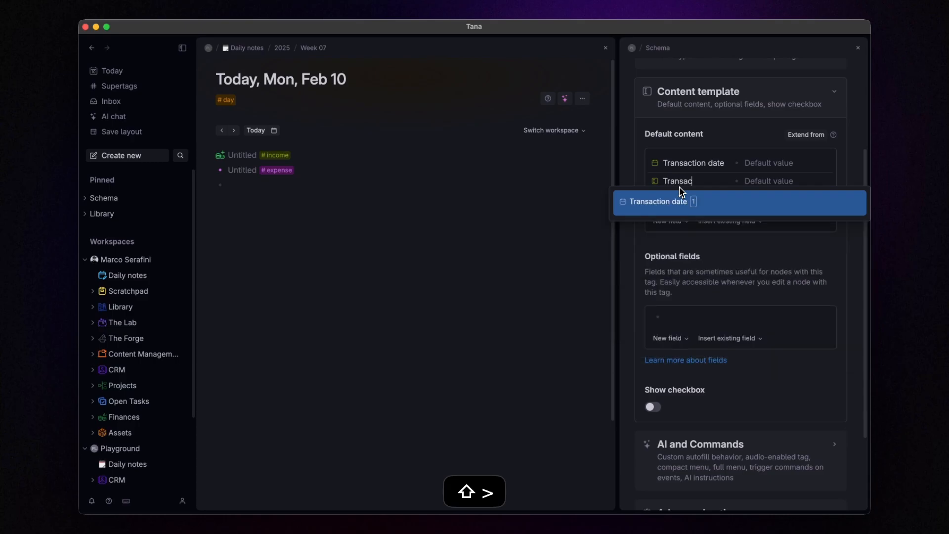
pyautogui.write('tion amount')
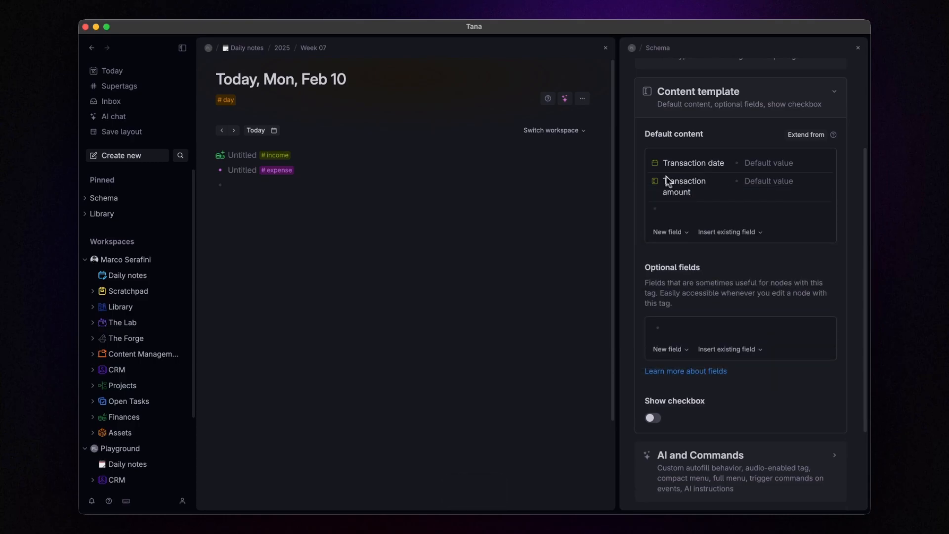
# - Set the Transaction amount field's type to Number and make the field discoverable in the schema
pyautogui.click(655, 184)
pyautogui.click(662, 145)
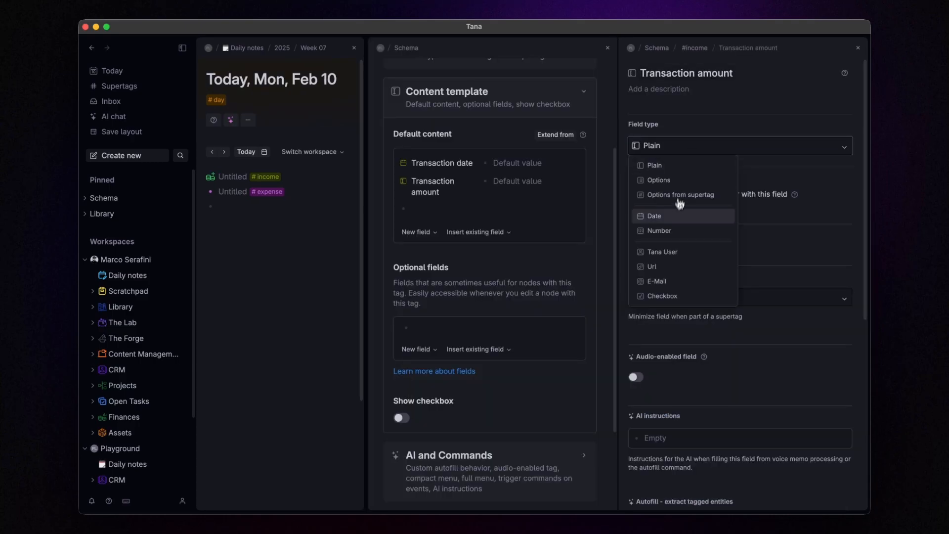
pyautogui.click(671, 228)
pyautogui.scroll(-10, 671, 228)
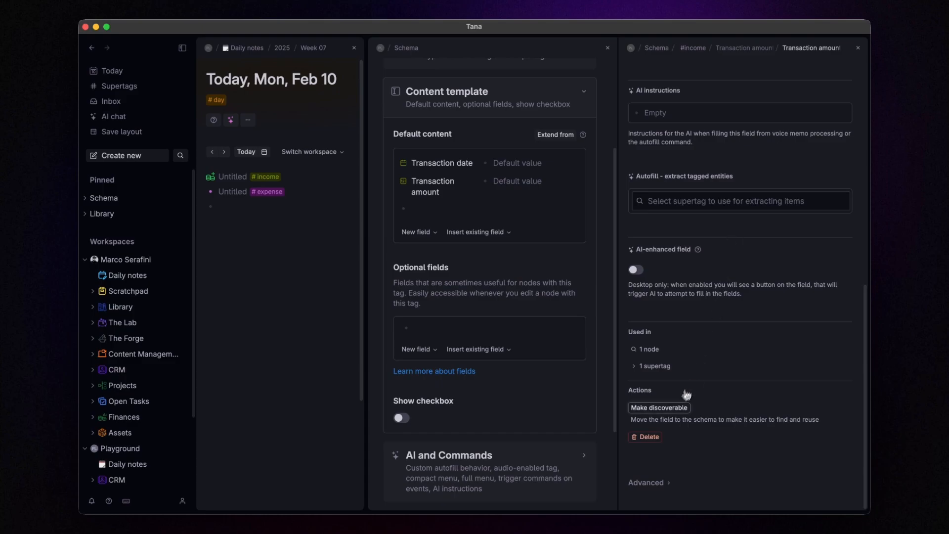
pyautogui.click(858, 47)
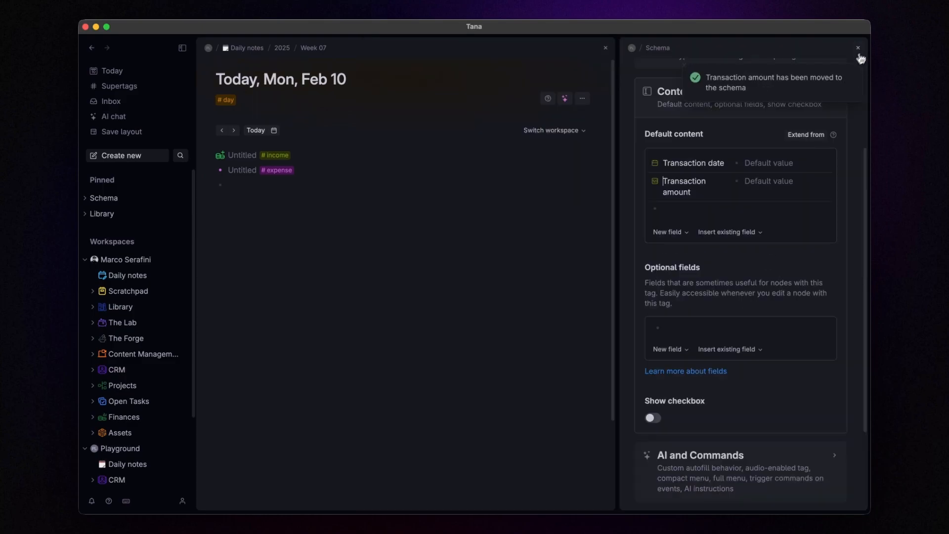
# - Add a third default content field named "Party name" and make it discoverable in the schema
pyautogui.hotkey('shift', '>')
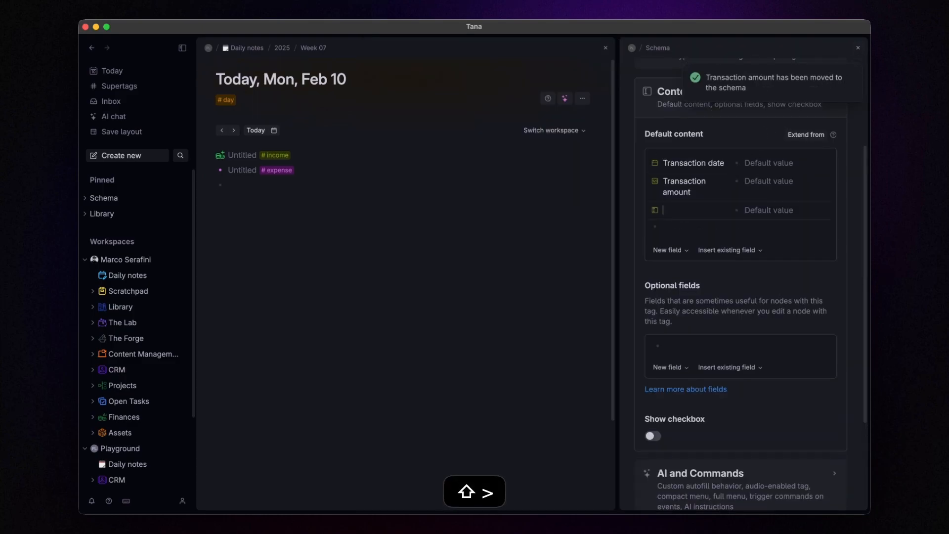
pyautogui.write('Party name')
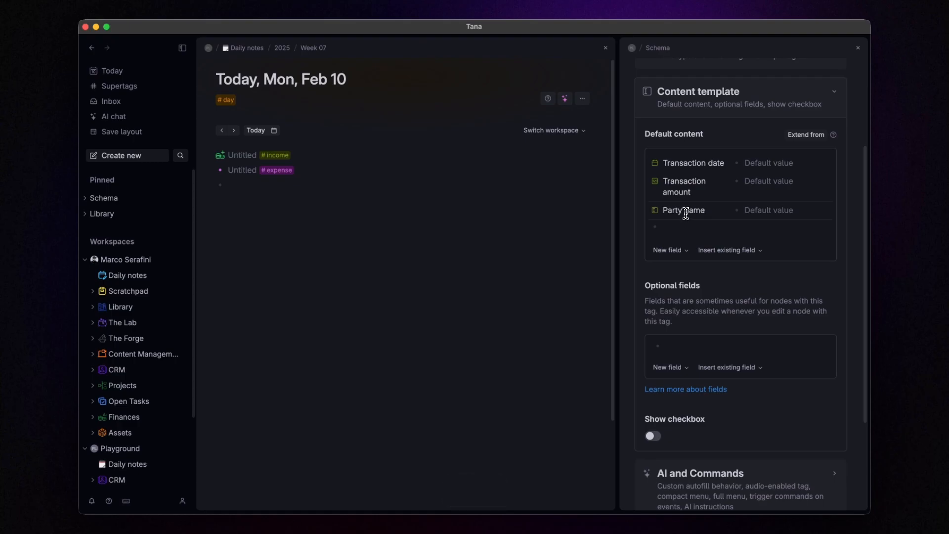
pyautogui.click(654, 211)
pyautogui.scroll(-10, 700, 227)
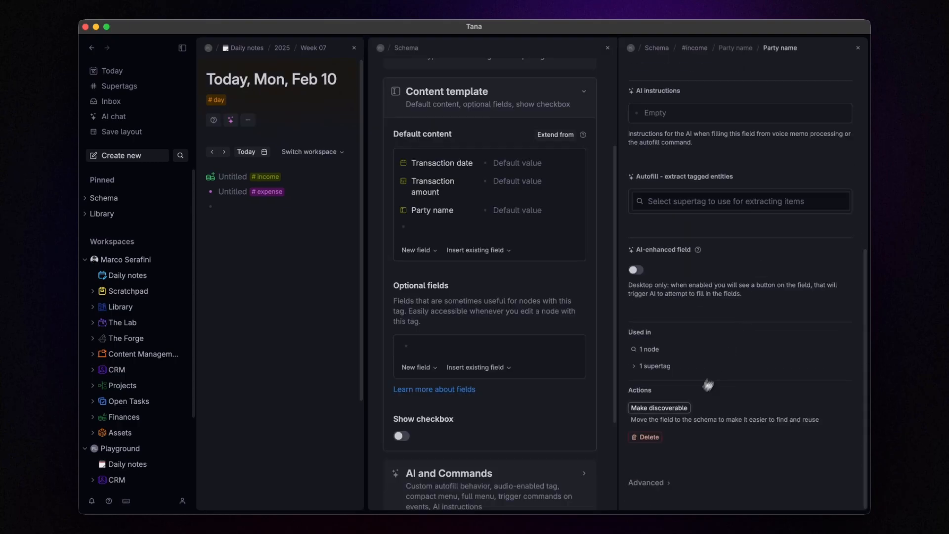
pyautogui.click(682, 410)
# - Try the Options from supertag type for the Party name field and list the supertags available as its source
pyautogui.scroll(10, 750, 289)
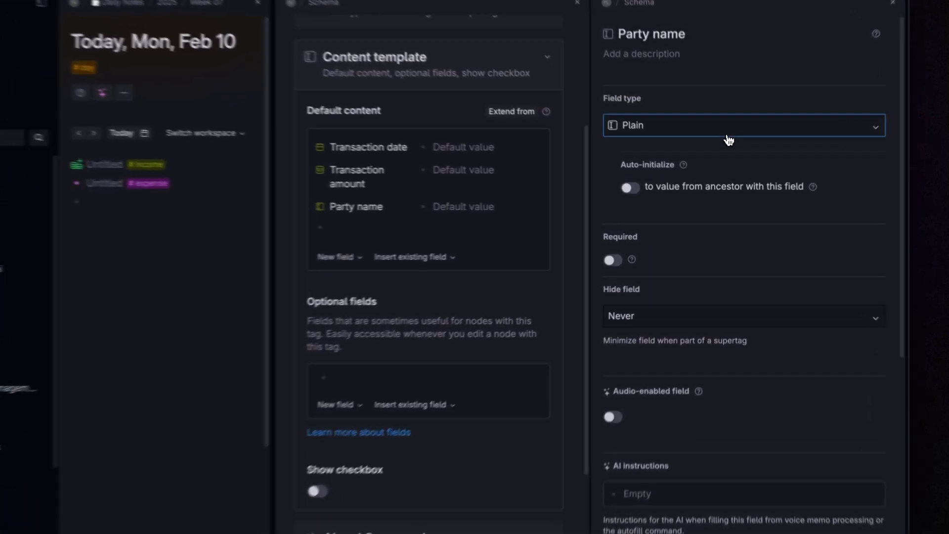
pyautogui.click(724, 149)
pyautogui.click(656, 184)
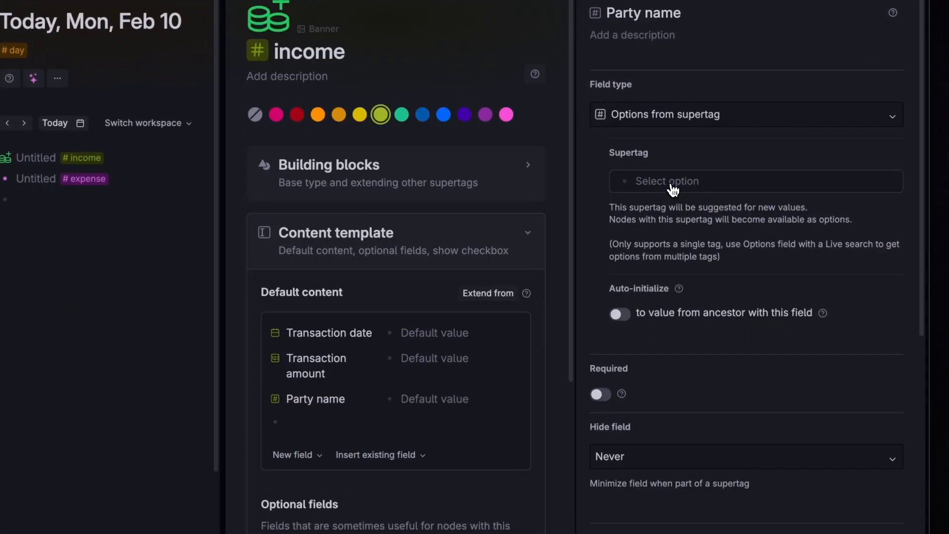
pyautogui.click(718, 184)
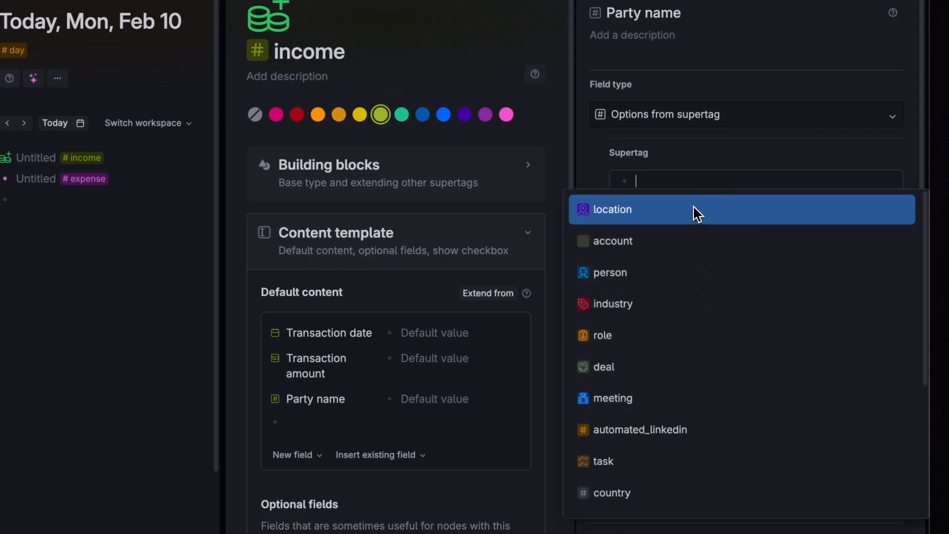
# - Set Party name's field type to Options and convert the empty entry under Sources of options to a search node
pyautogui.click(689, 114)
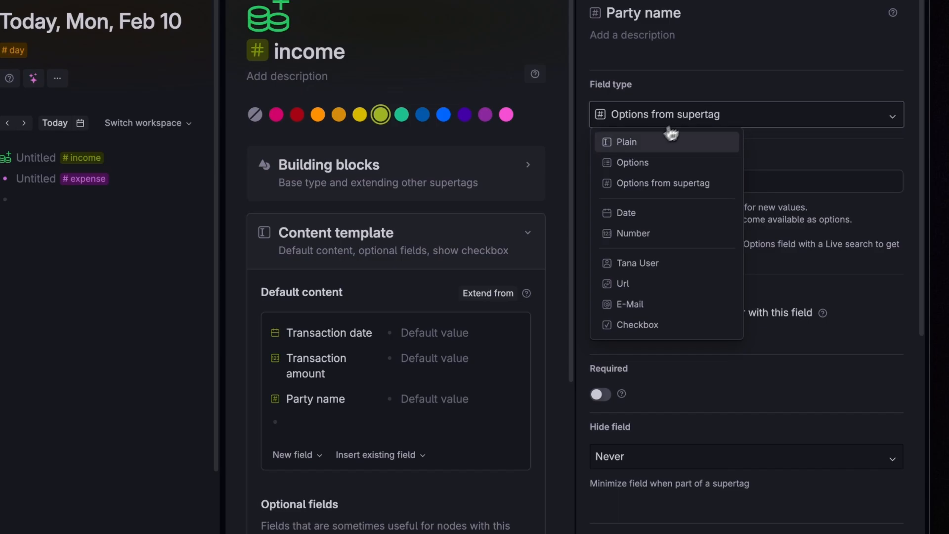
pyautogui.click(645, 168)
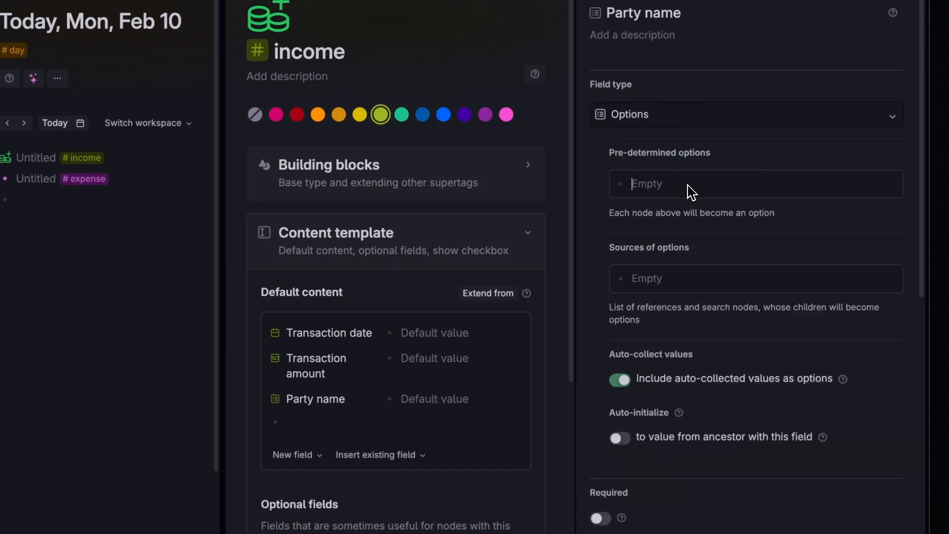
pyautogui.scroll(-3, 689, 190)
pyautogui.press('super+k')
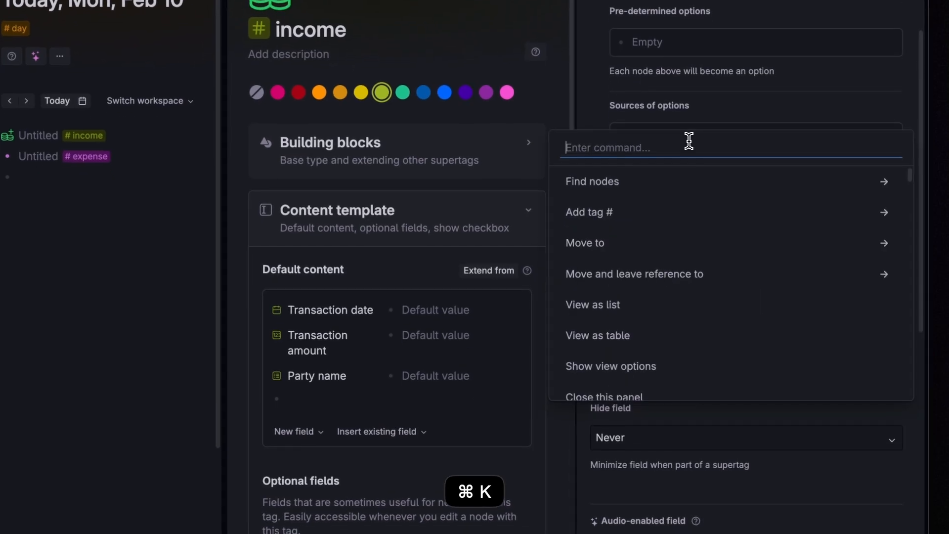
pyautogui.write('search')
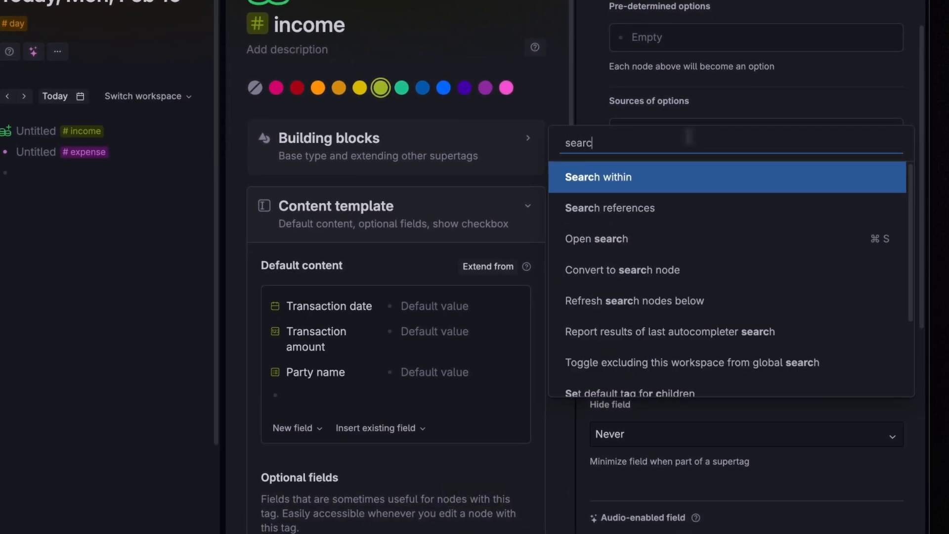
pyautogui.press('Down')
pyautogui.press('Down')
pyautogui.press('Down')
pyautogui.press('Return')
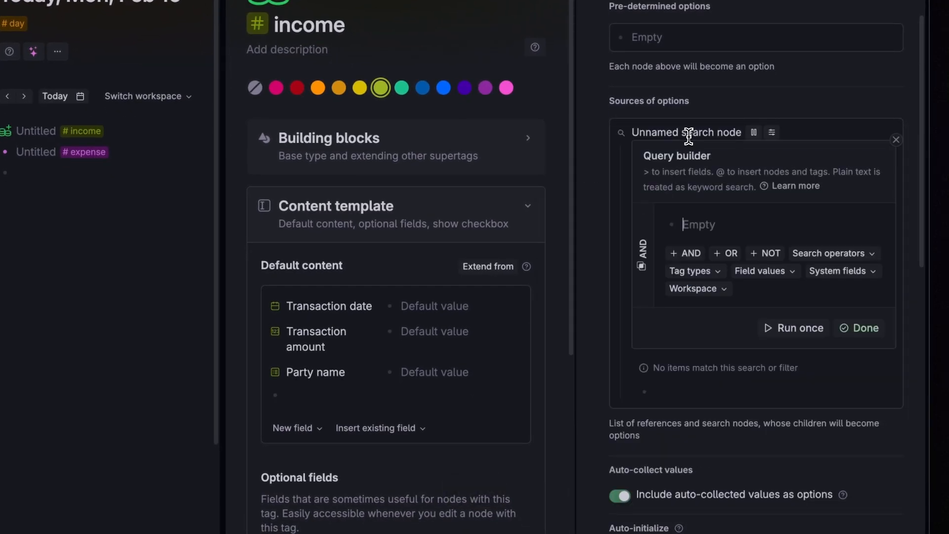
# - Build the search node's query as an OR group containing the account and person supertags
pyautogui.write('OR')
pyautogui.press('Return')
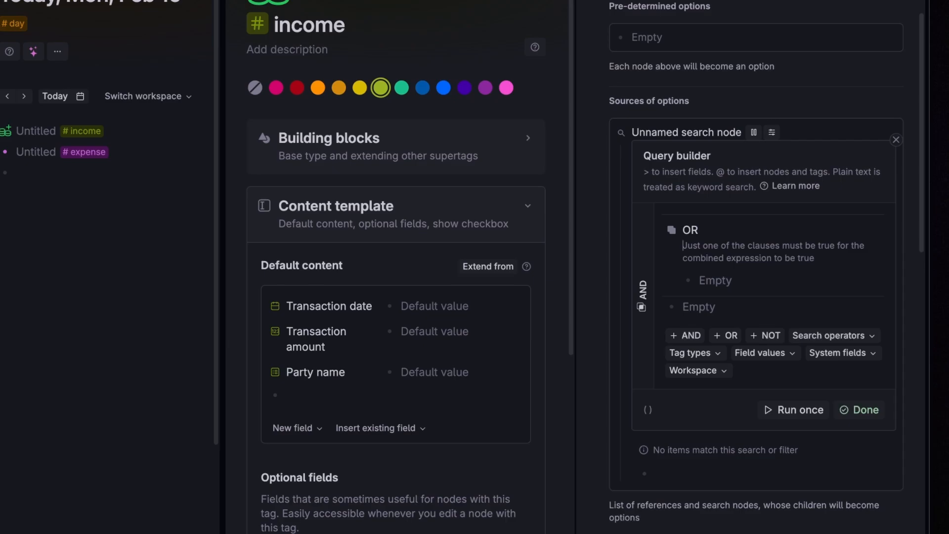
pyautogui.write('#ac')
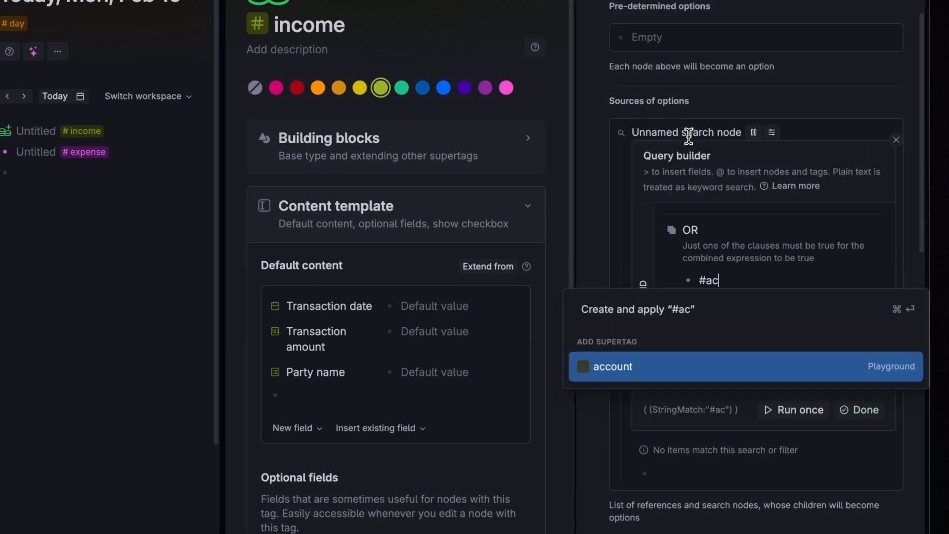
pyautogui.press('Return')
pyautogui.press('Return')
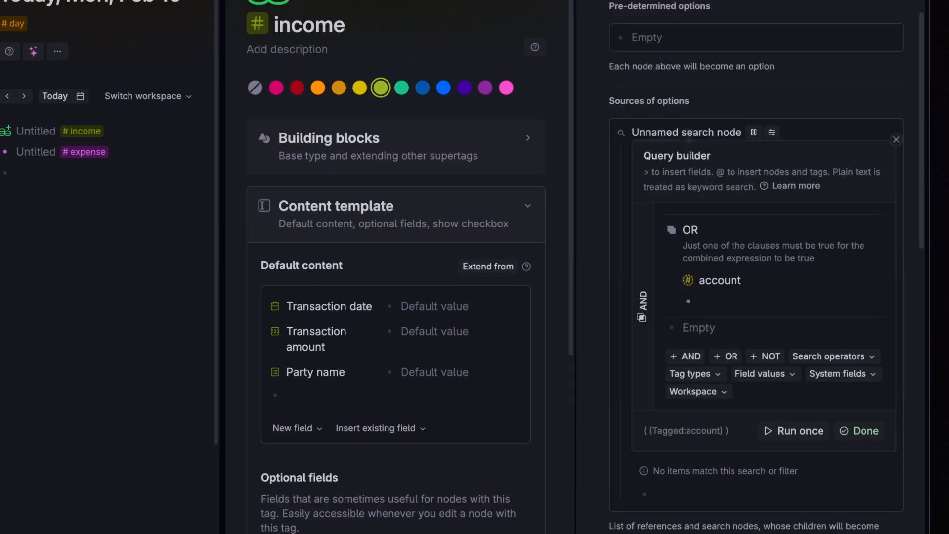
pyautogui.write('#per')
pyautogui.press('Return')
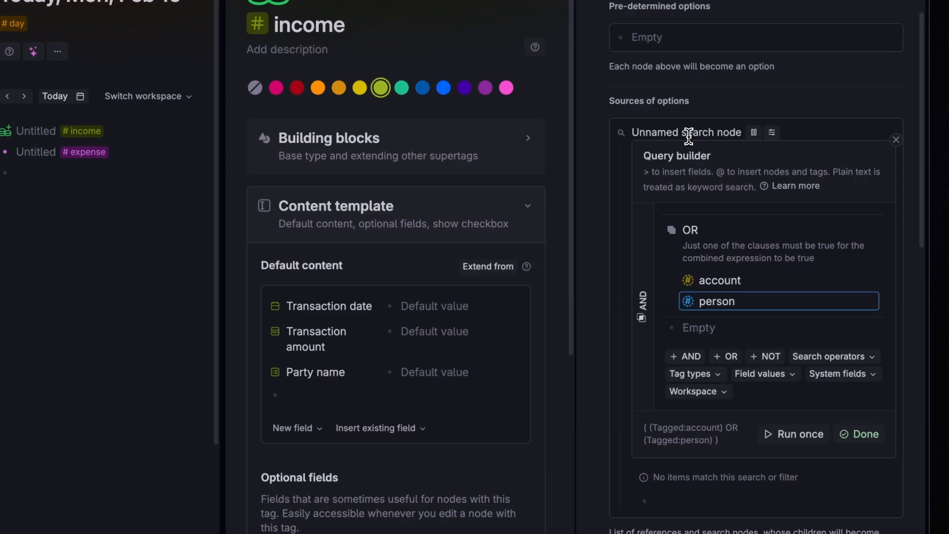
# - Run the account-or-person query, finish building it, and check the options offered as Party name's default value
pyautogui.click(820, 425)
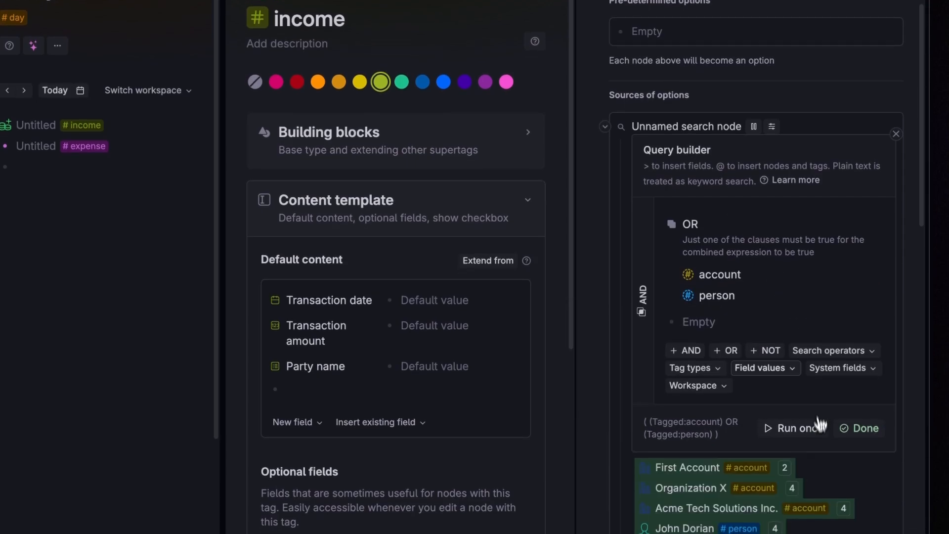
pyautogui.click(862, 428)
pyautogui.click(475, 374)
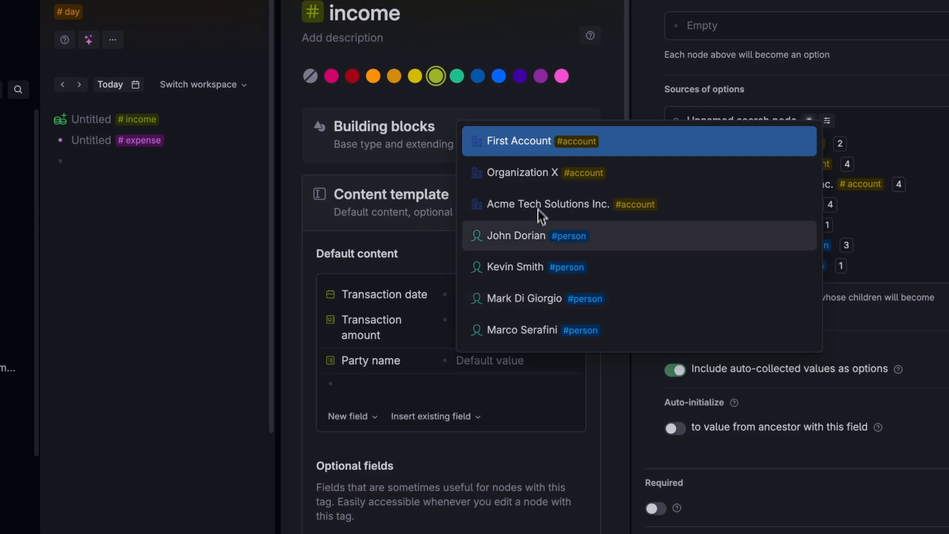
pyautogui.click(534, 378)
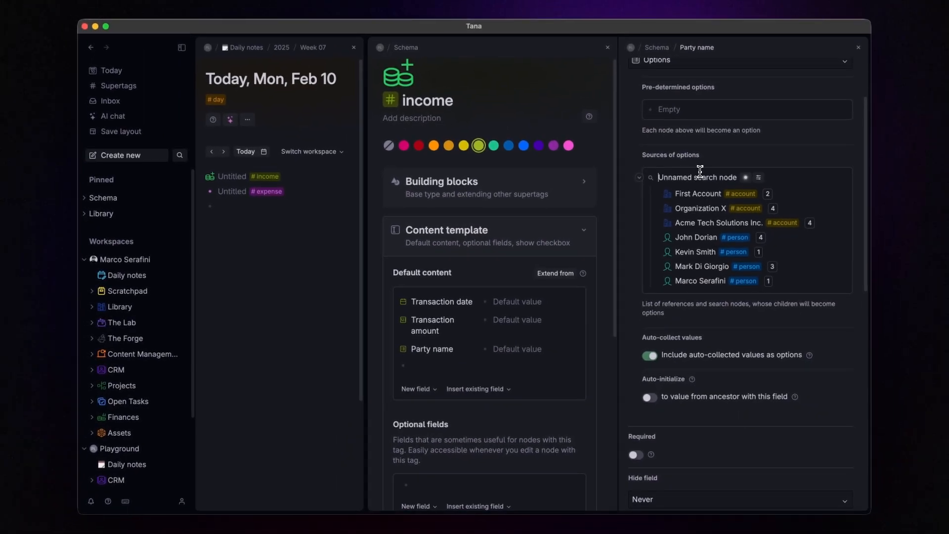
# - Delete the search node under Sources of options and set Party name's field type to Plain
pyautogui.press('super+shift+BackSpace')
pyautogui.click(673, 151)
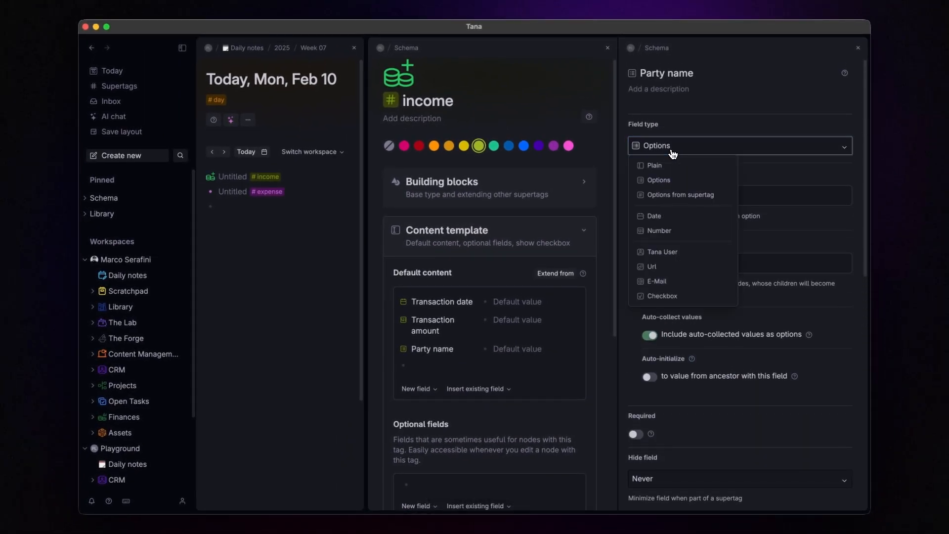
pyautogui.click(663, 163)
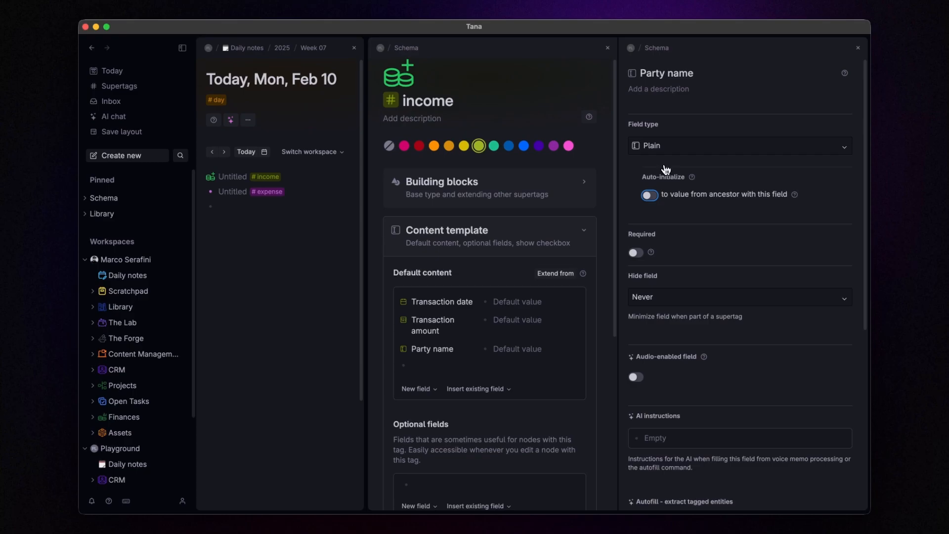
pyautogui.click(858, 48)
# - Add a fourth default content field named "Transaction details" and make it discoverable in the schema
pyautogui.scroll(-4, 729, 177)
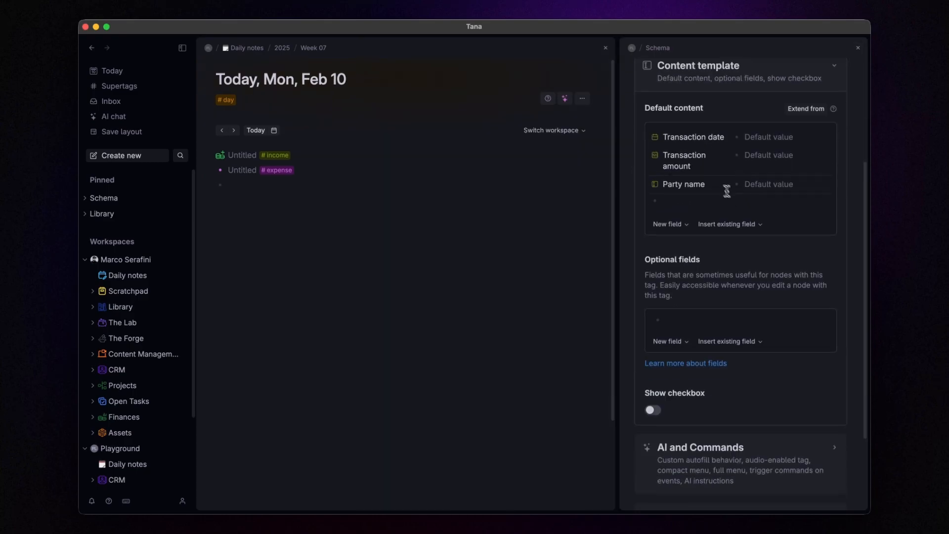
pyautogui.click(701, 203)
pyautogui.write('>Trans')
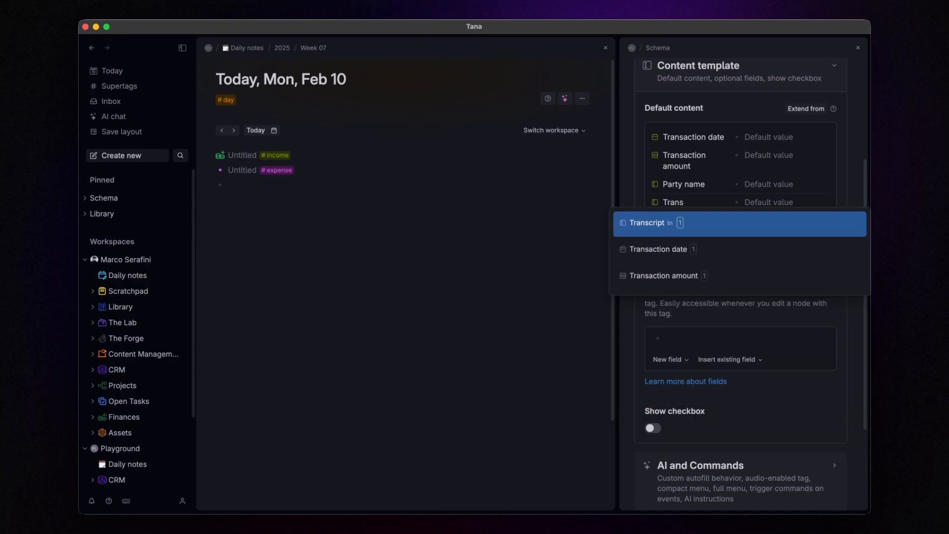
pyautogui.write('action details')
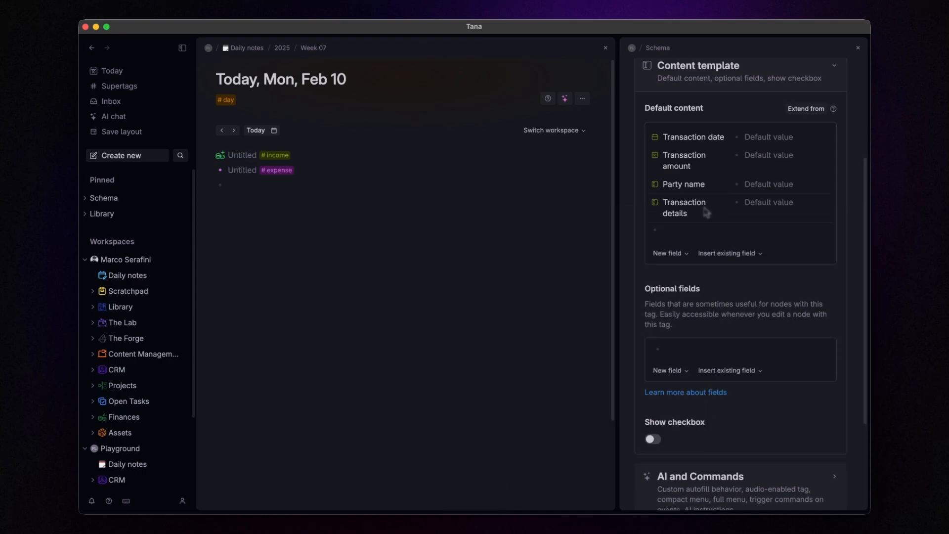
pyautogui.click(656, 204)
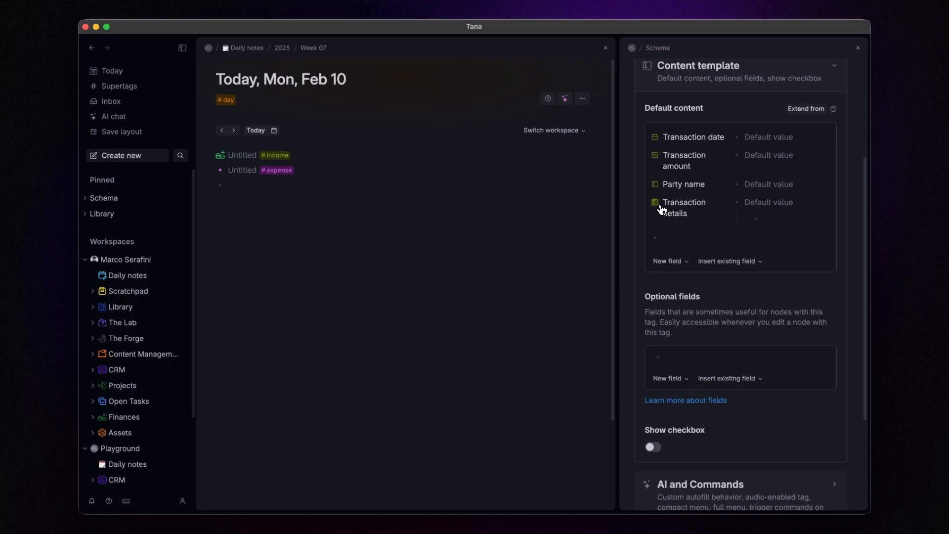
pyautogui.click(656, 205)
pyautogui.scroll(-6, 707, 263)
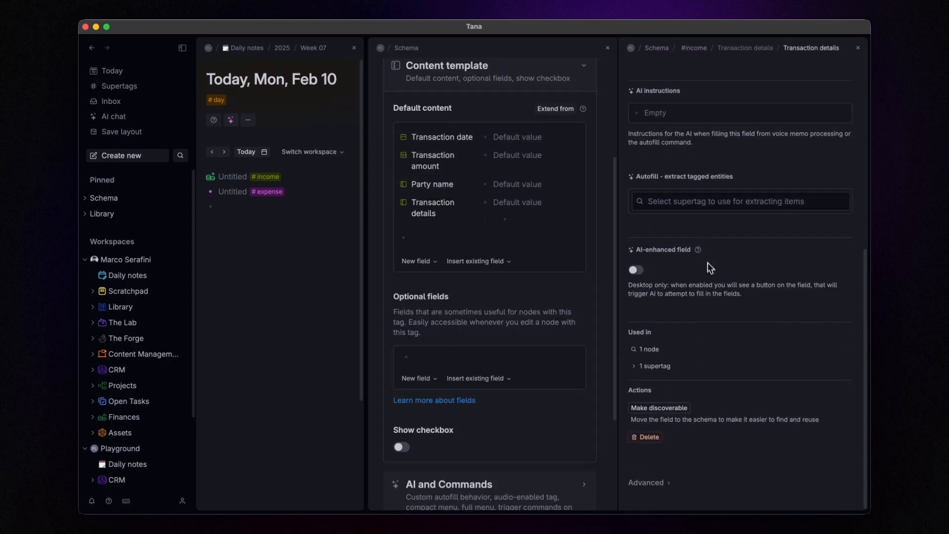
pyautogui.click(681, 414)
pyautogui.click(857, 47)
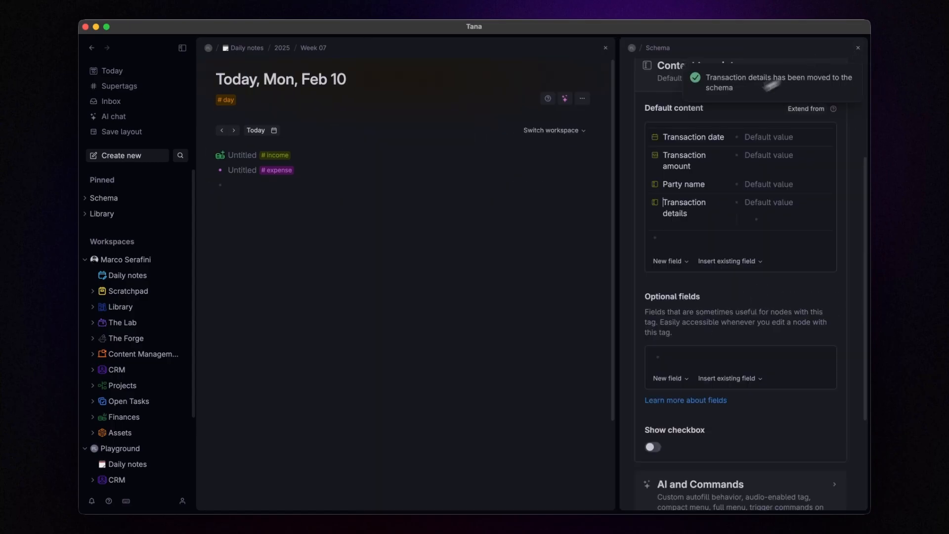
pyautogui.press('super+Up')
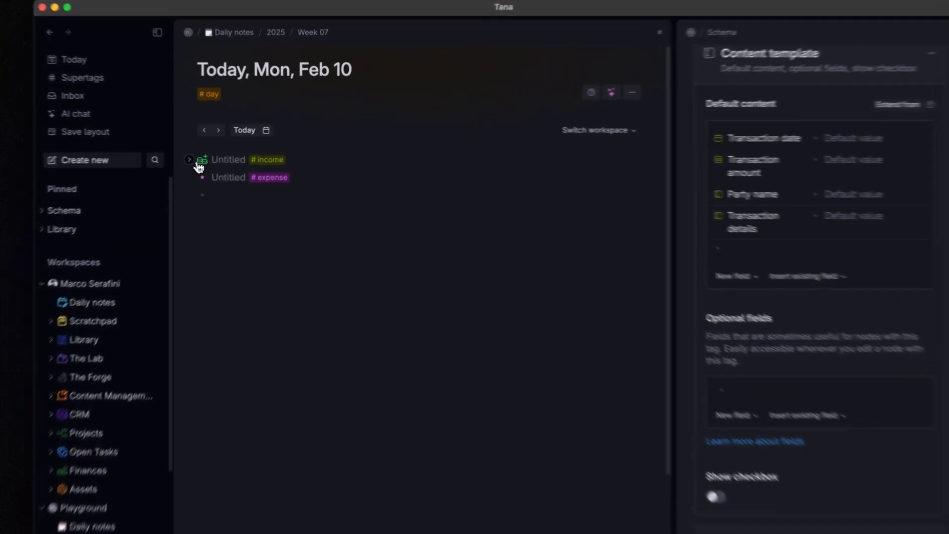
# - Expand the untitled income node and set its transaction date to February 10, 2025 and its transaction amount to 1000
pyautogui.click(217, 155)
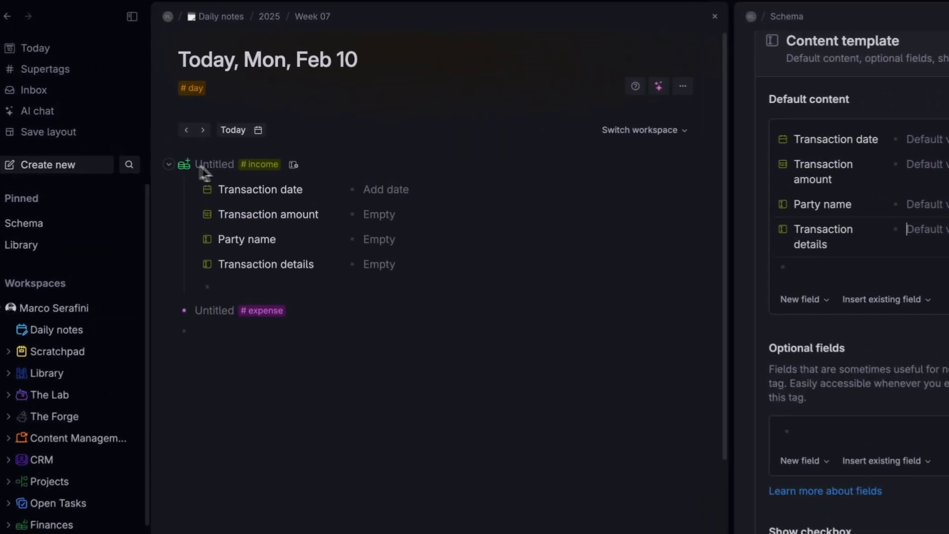
pyautogui.click(389, 107)
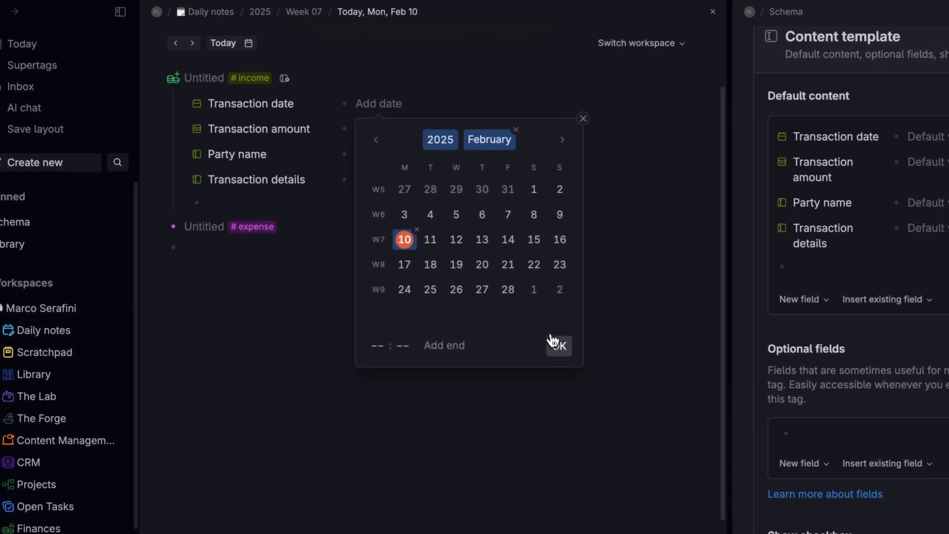
pyautogui.click(565, 345)
pyautogui.click(370, 127)
pyautogui.write('1000')
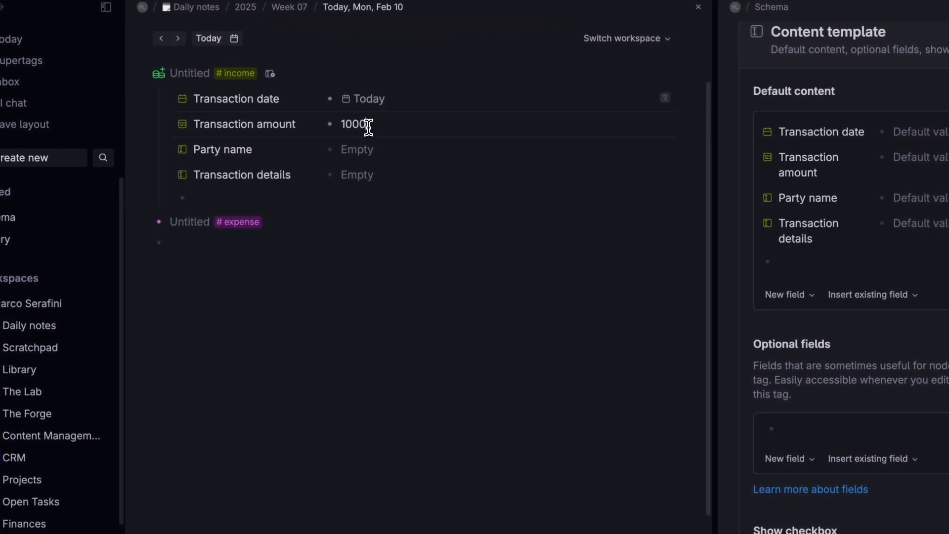
# - Reference Acme Tech Solutions Inc. as the income node's party name and enter "Invoice 0010" as its transaction details
pyautogui.click(361, 152)
pyautogui.write('@acme')
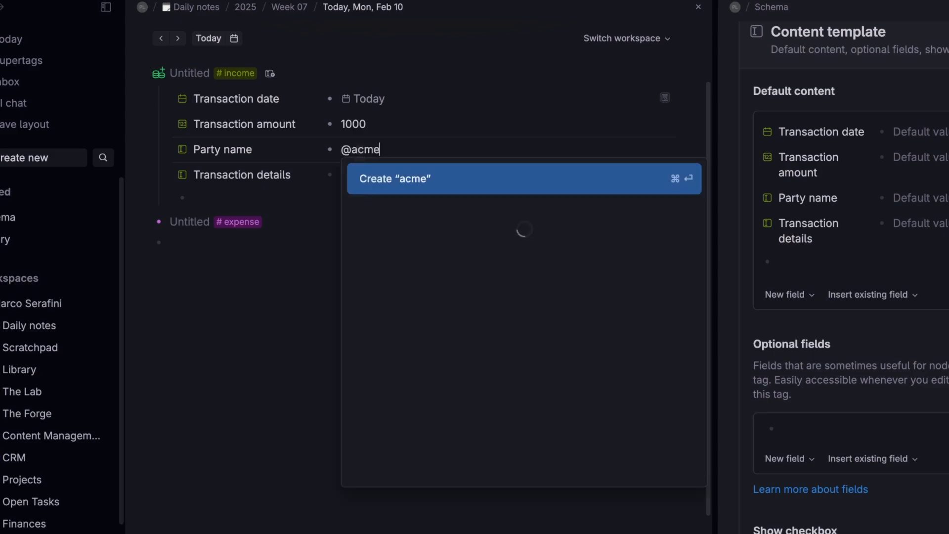
pyautogui.press('Return')
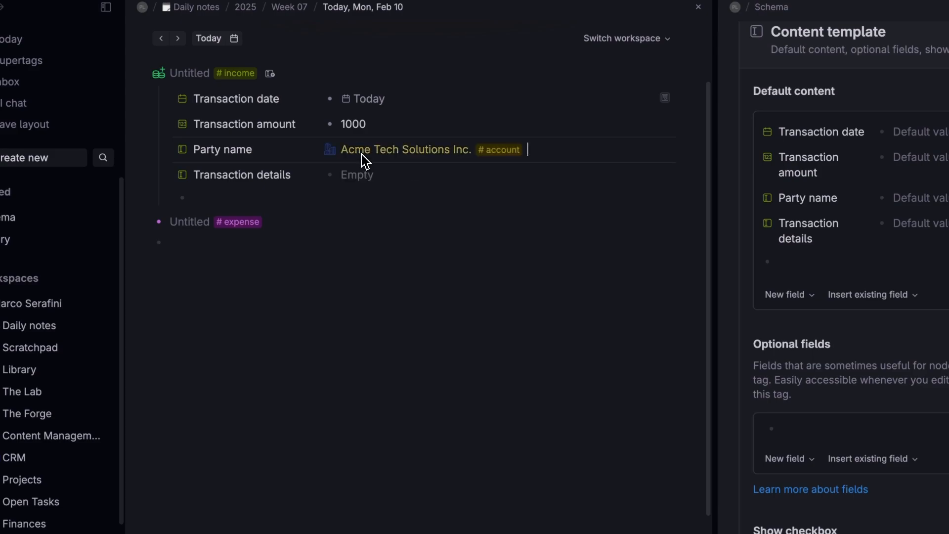
pyautogui.click(348, 177)
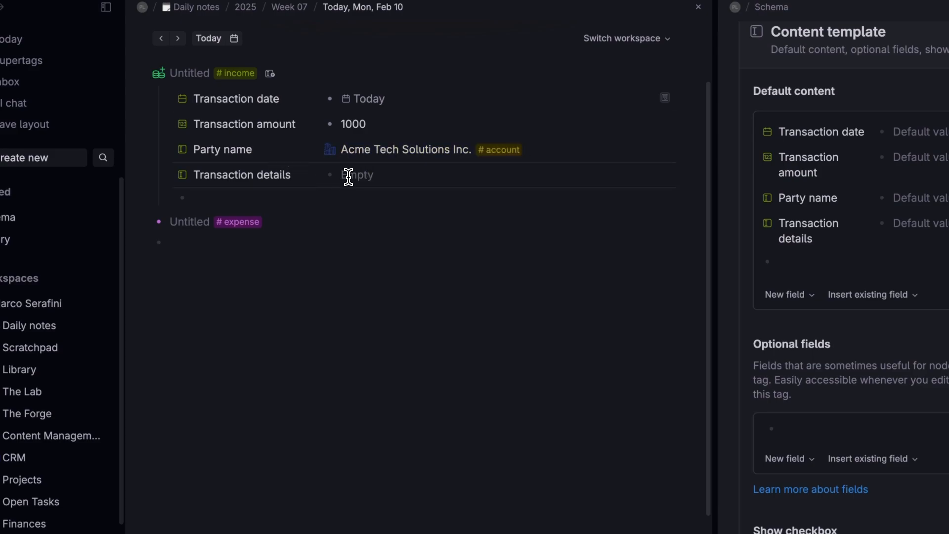
pyautogui.write('INV0010')
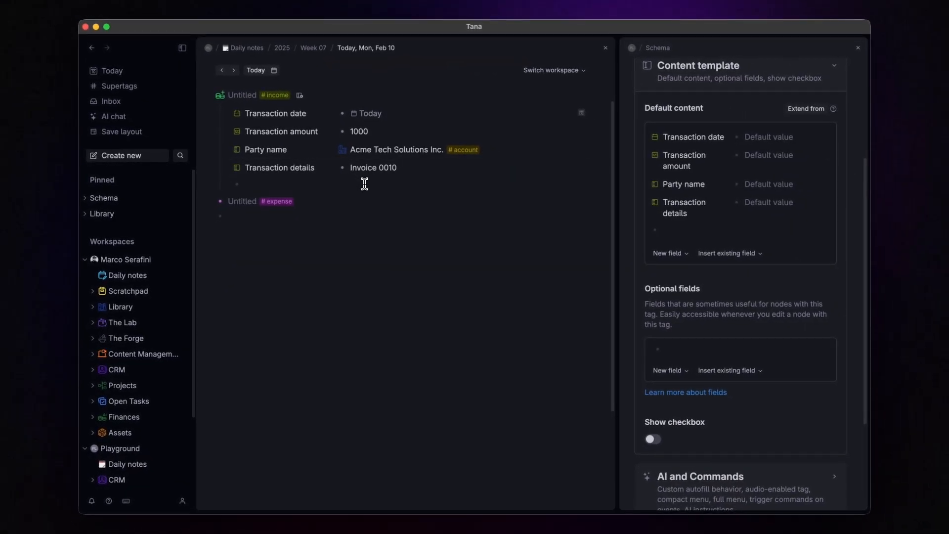
pyautogui.click(364, 184)
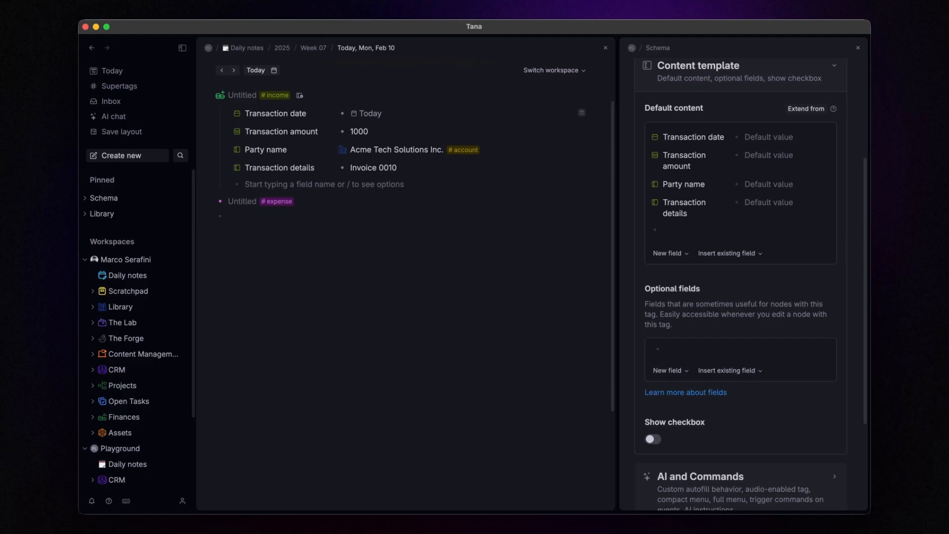
# - Set the income supertag's title expression to "${Transaction amount} ${Party name}" in the advanced options
pyautogui.scroll(-15, 721, 244)
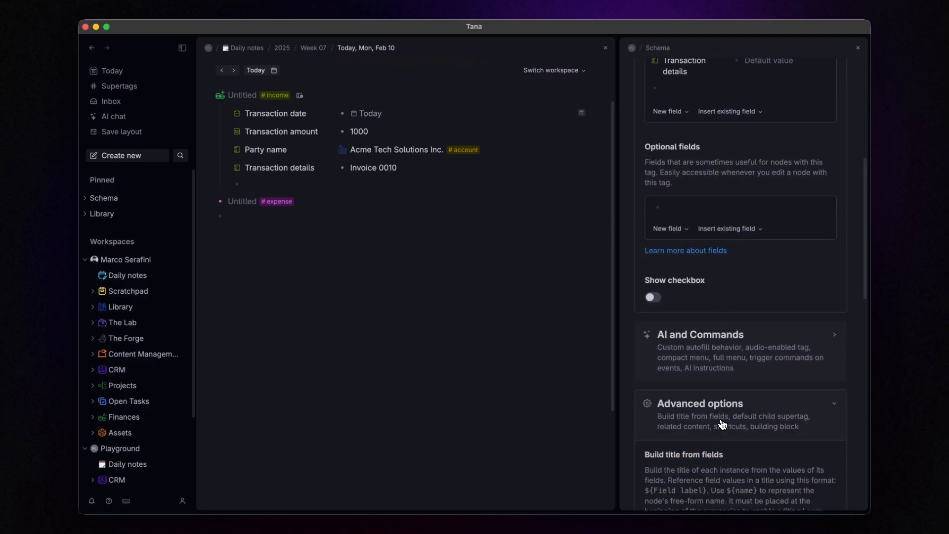
pyautogui.click(671, 219)
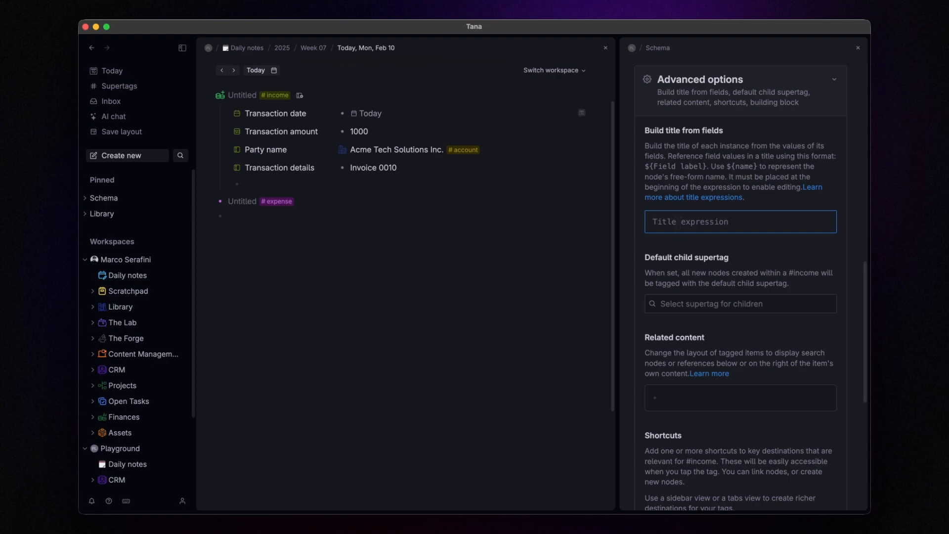
pyautogui.write('${Tra')
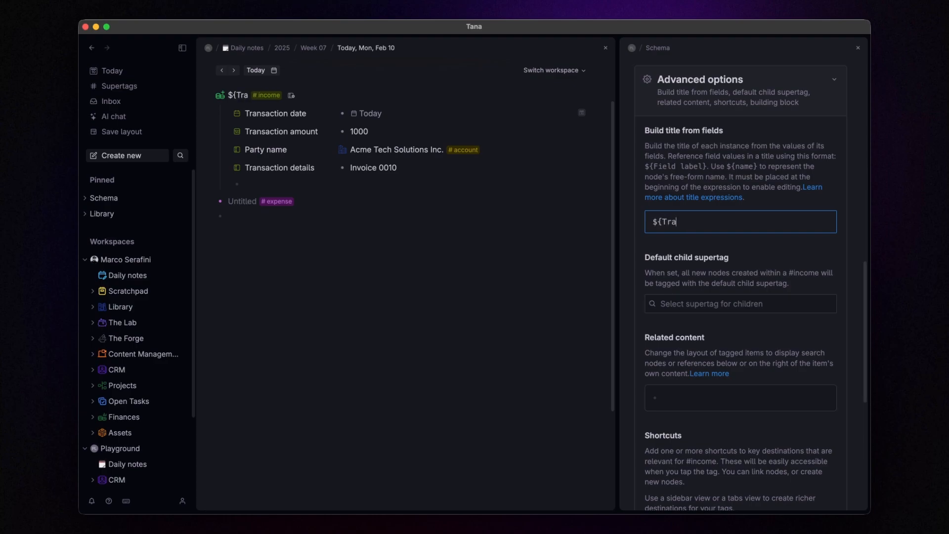
pyautogui.write('nsaction amount}')
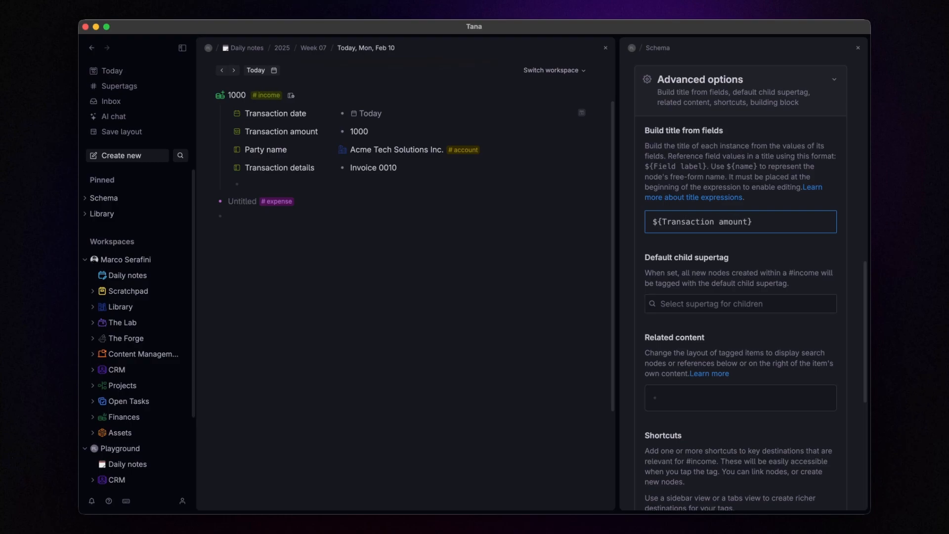
pyautogui.write(' ${Party name}')
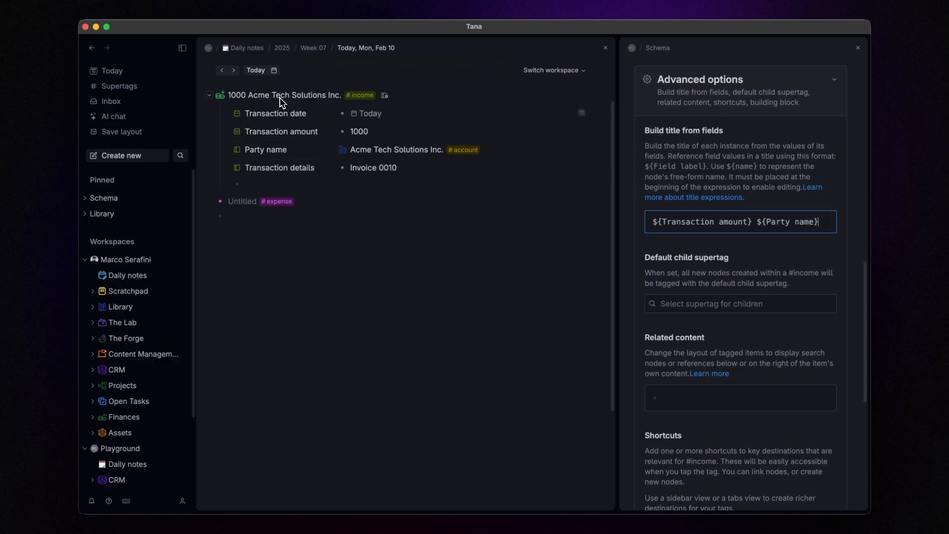
# - Insert a "|" separator between the two fields in the title expression and a "€" before the transaction amount
pyautogui.click(752, 222)
pyautogui.write('| ')
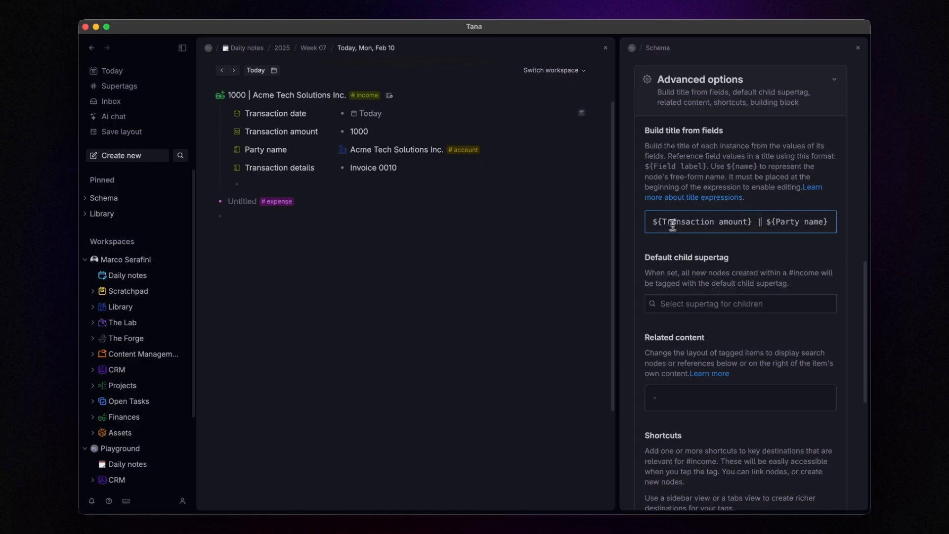
pyautogui.write('€')
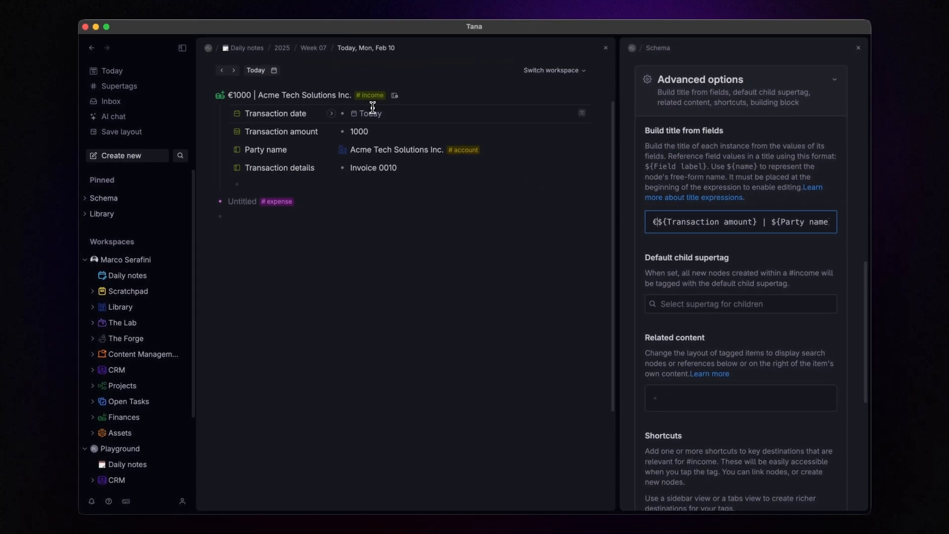
# - Open the expense supertag's configuration beside the daily note, widen its panel, and set the tag's color to red
pyautogui.click(860, 48)
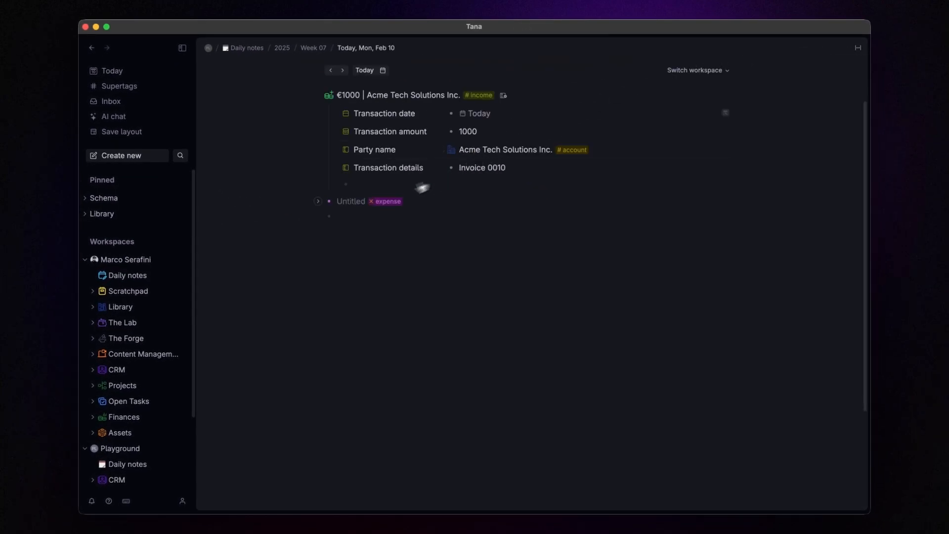
pyautogui.click(386, 203)
pyautogui.click(422, 260)
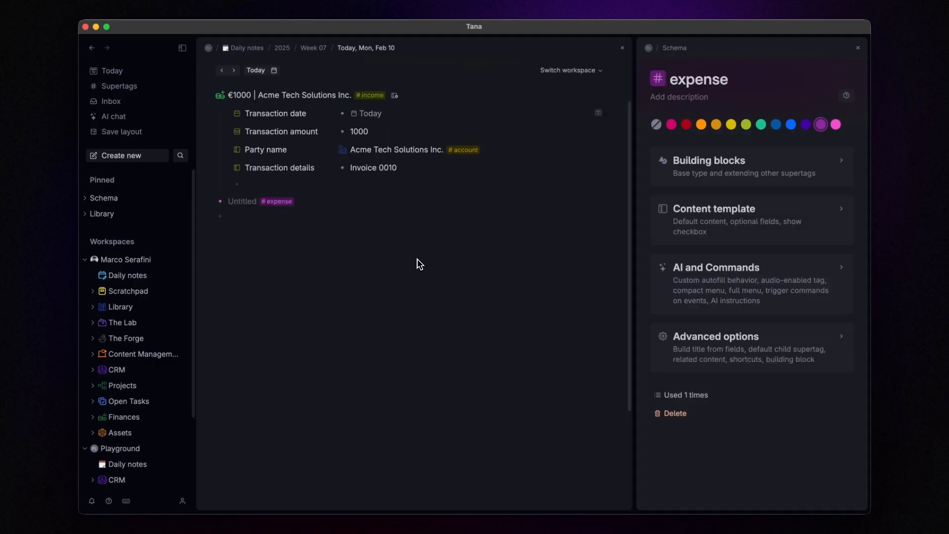
pyautogui.moveTo(631, 208); pyautogui.dragTo(586, 202)
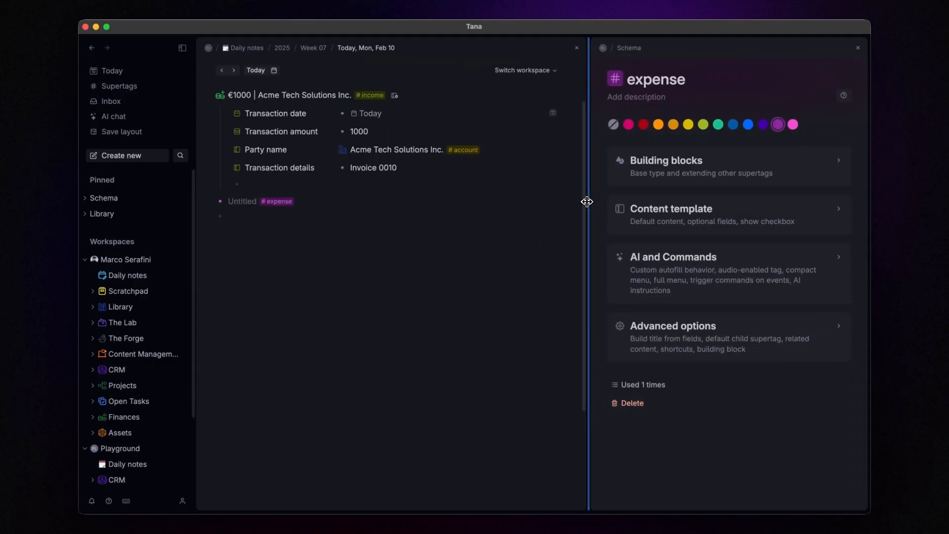
pyautogui.click(642, 125)
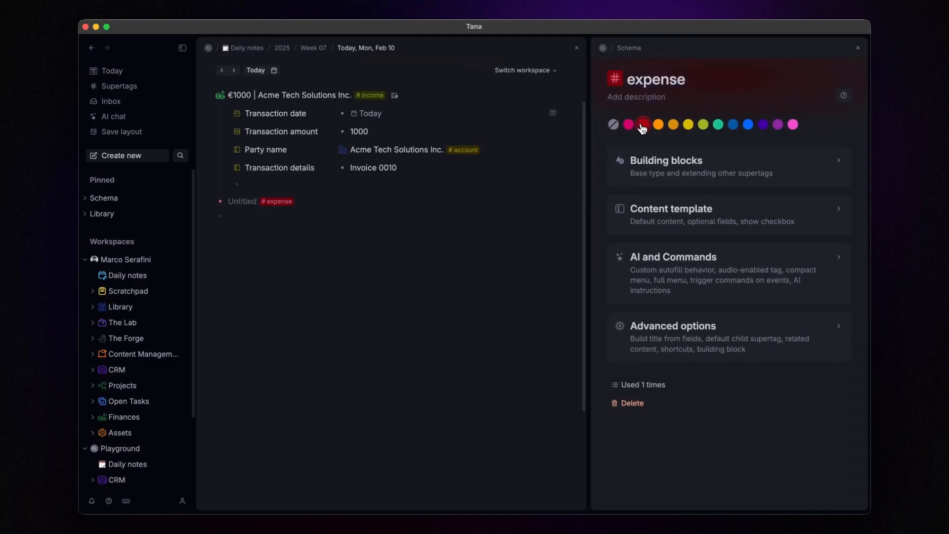
# - Show the expense supertag's debug view and upload Expense.svg from the Tana Finances Icons folder into its Icon field
pyautogui.press('super+k')
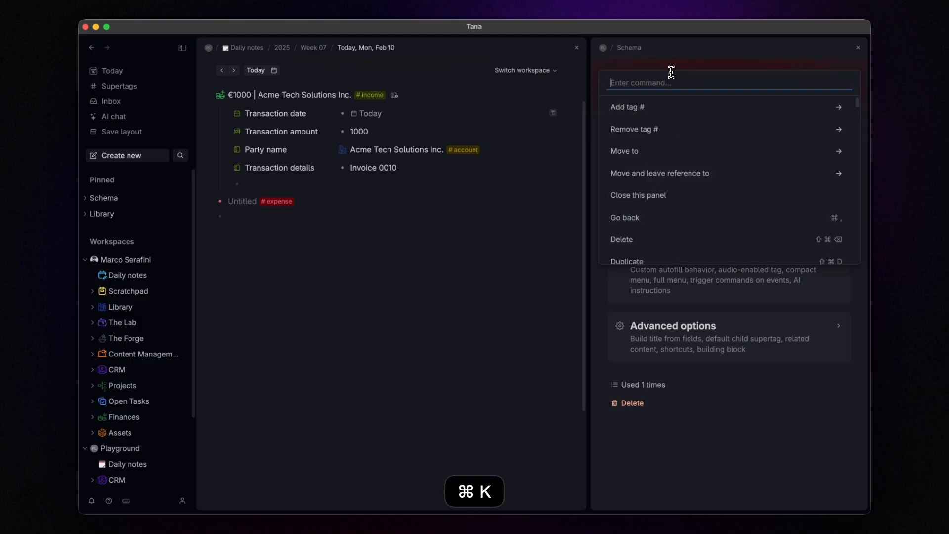
pyautogui.write('deb')
pyautogui.press('Return')
pyautogui.scroll(-10, 775, 224)
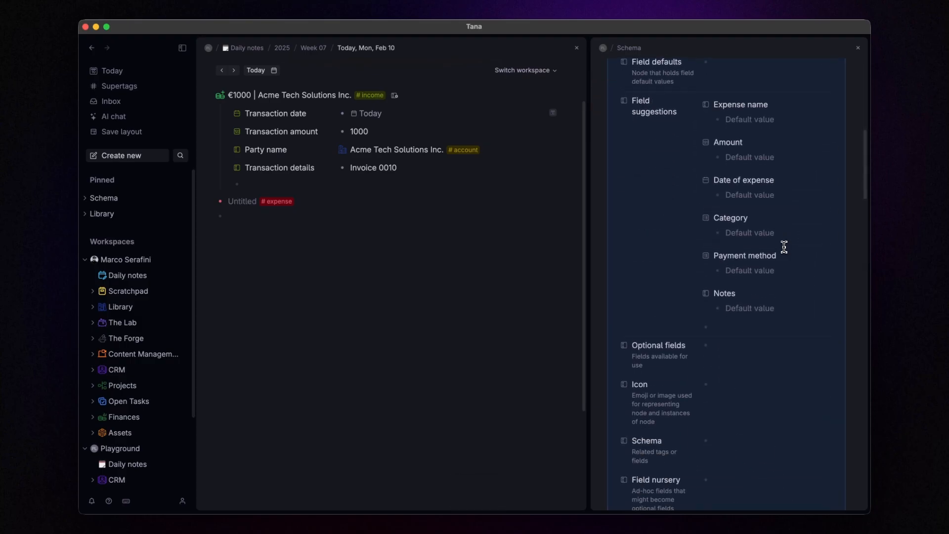
pyautogui.press('super+f')
pyautogui.click(374, 135)
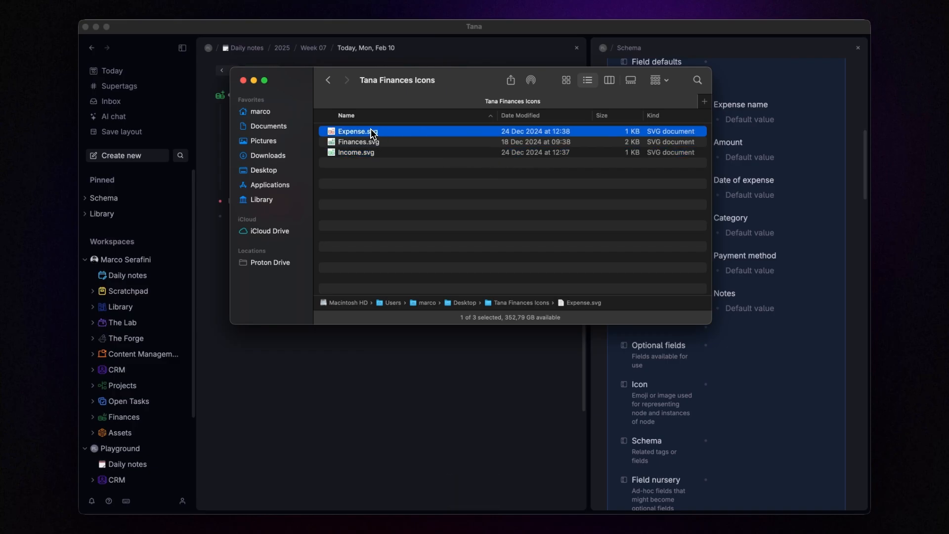
pyautogui.moveTo(374, 135); pyautogui.dragTo(742, 390)
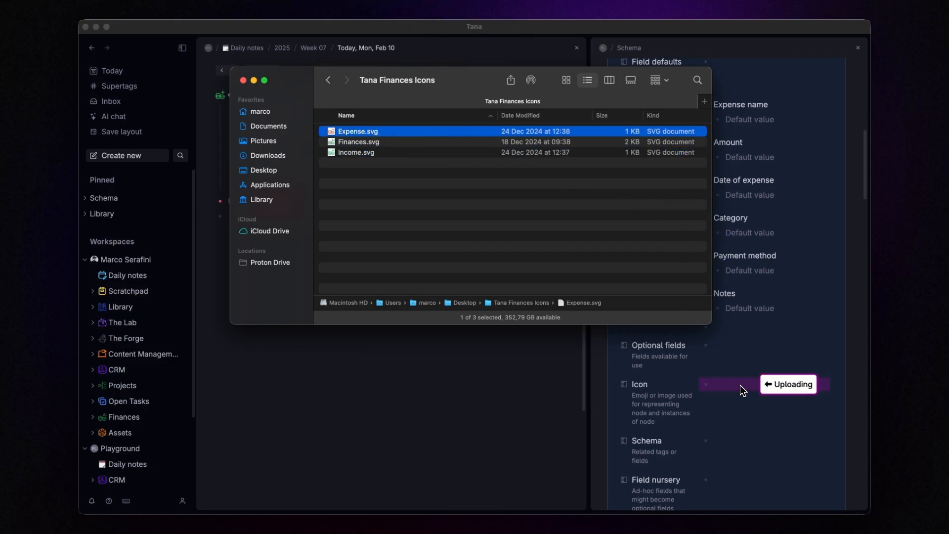
# - Close the expense supertag's debug view and expand its content template
pyautogui.click(769, 352)
pyautogui.scroll(10, 773, 349)
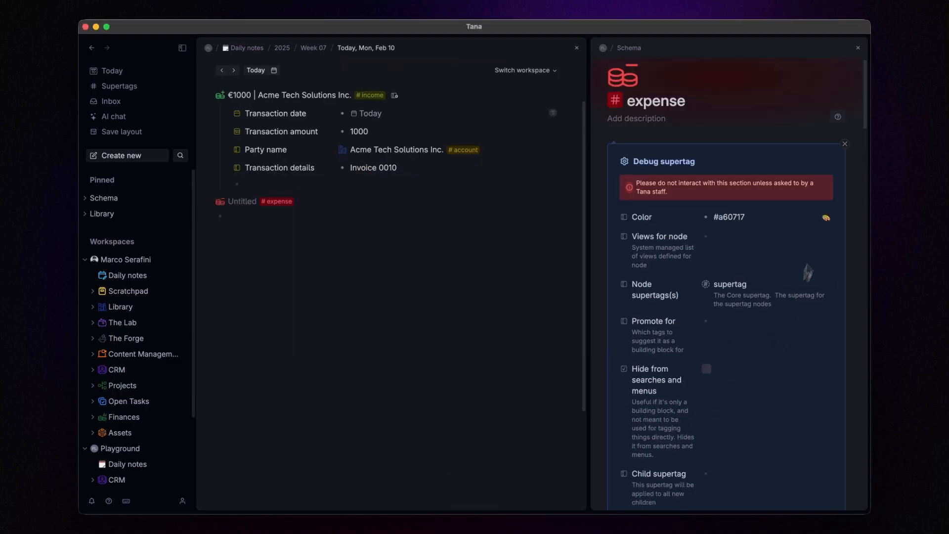
pyautogui.click(844, 145)
pyautogui.click(742, 233)
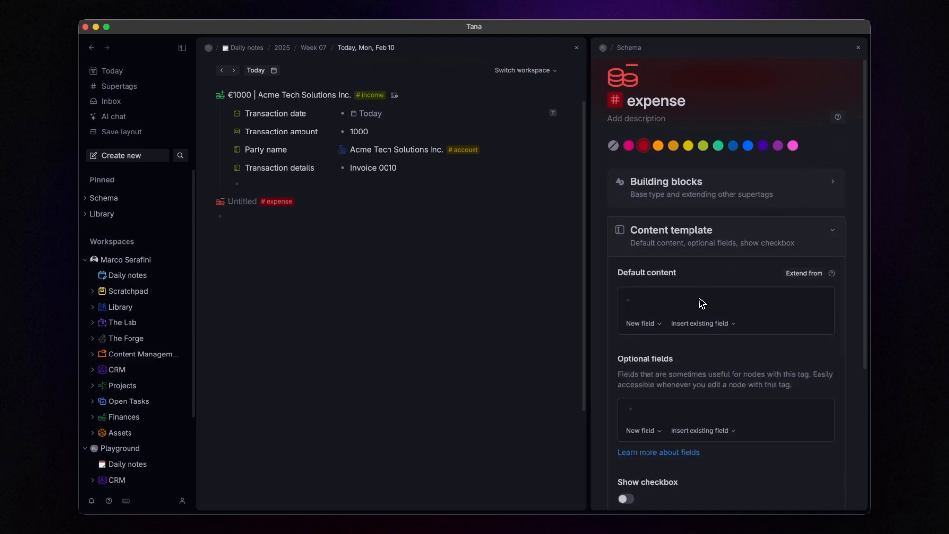
# - Add the existing Transaction date and Transaction amount fields to the expense supertag's default content
pyautogui.scroll(-3, 702, 302)
pyautogui.write('>Trans')
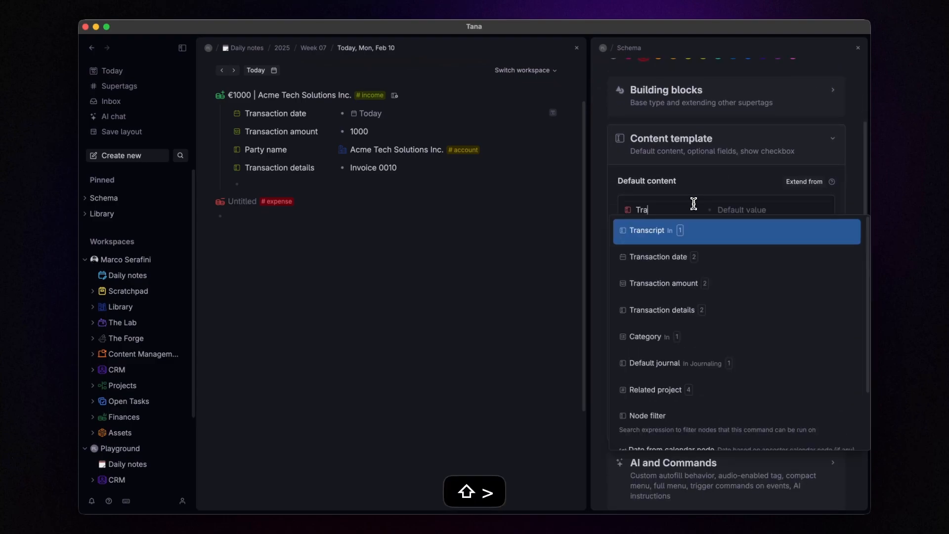
pyautogui.press('Return')
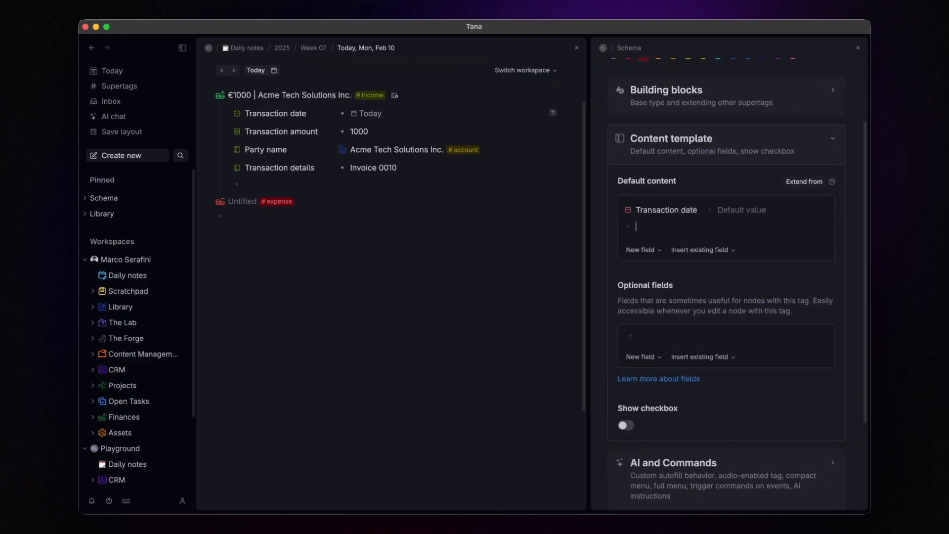
pyautogui.write('>Trans')
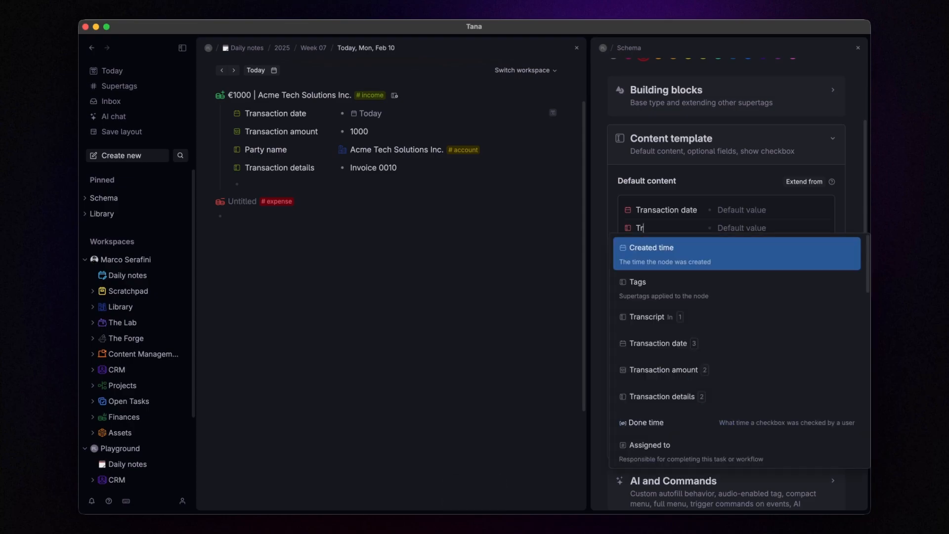
pyautogui.press('Down')
pyautogui.press('Down')
pyautogui.press('Return')
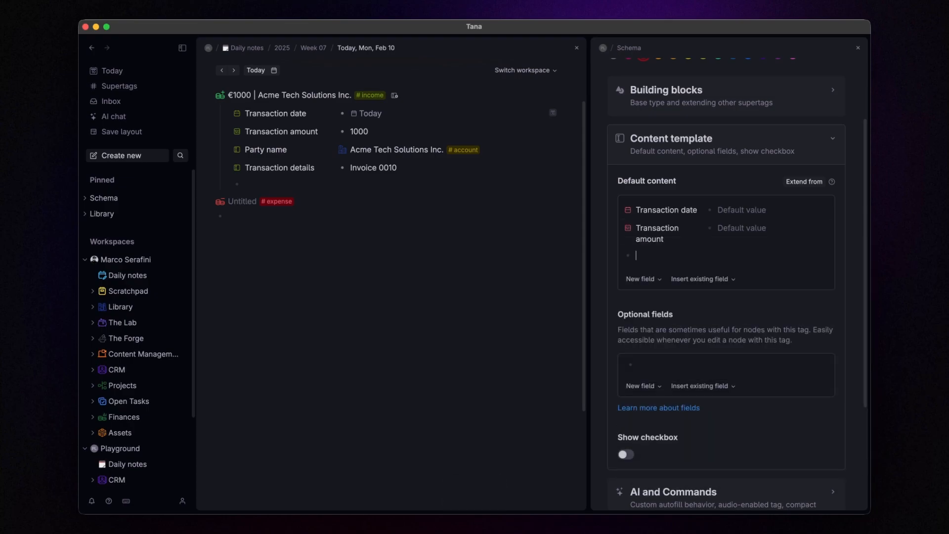
# - Add the existing Party name and Transaction details fields below Transaction amount in the expense supertag's default content
pyautogui.write('>Par')
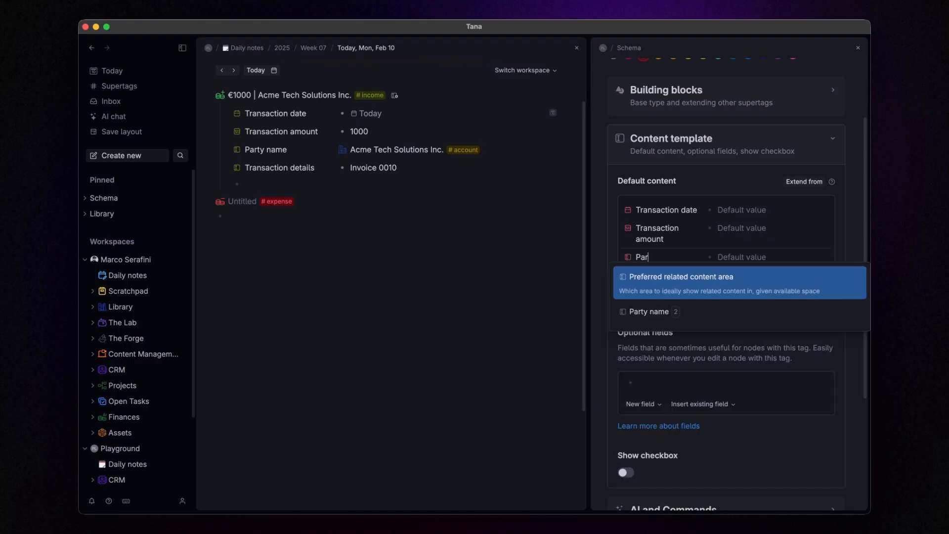
pyautogui.press('Down')
pyautogui.press('Return')
pyautogui.write('>')
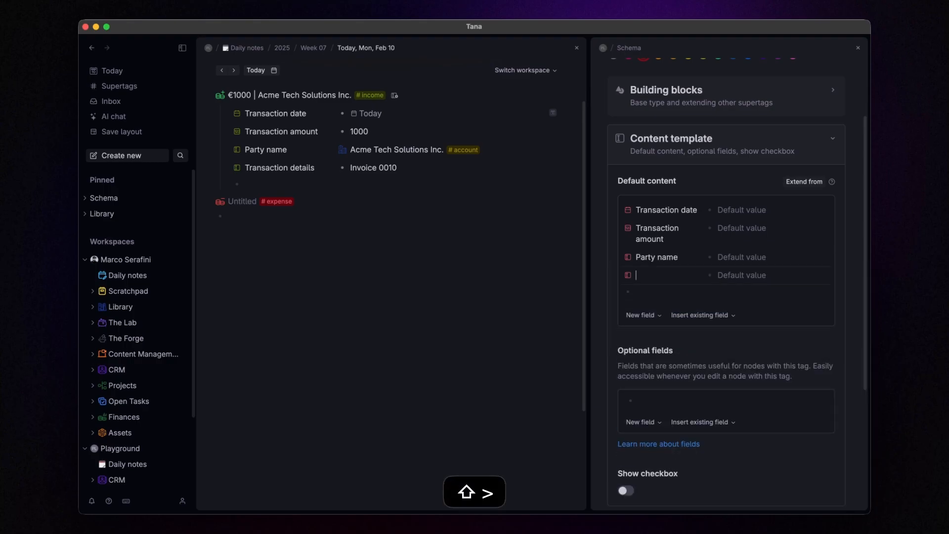
pyautogui.write('Trans')
pyautogui.press('Down')
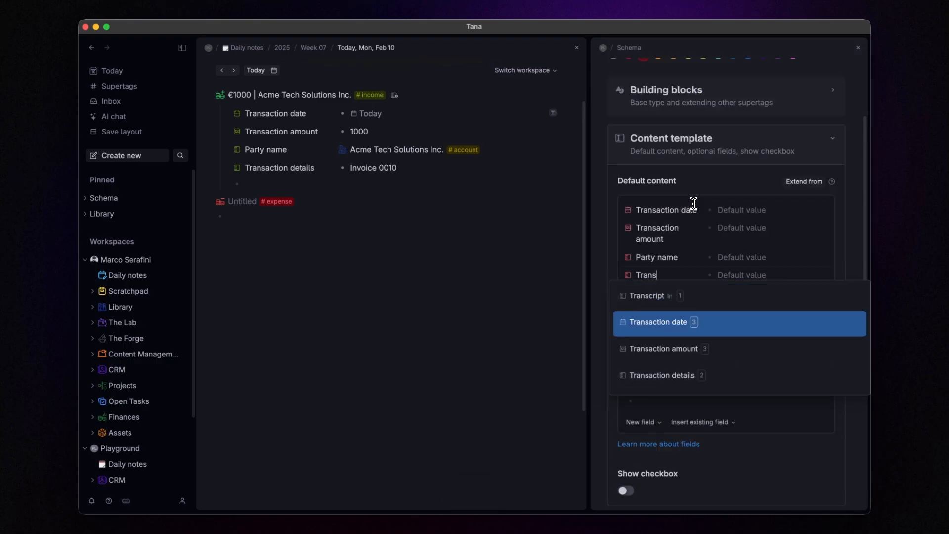
pyautogui.press('Down')
pyautogui.press('Down')
pyautogui.press('Return')
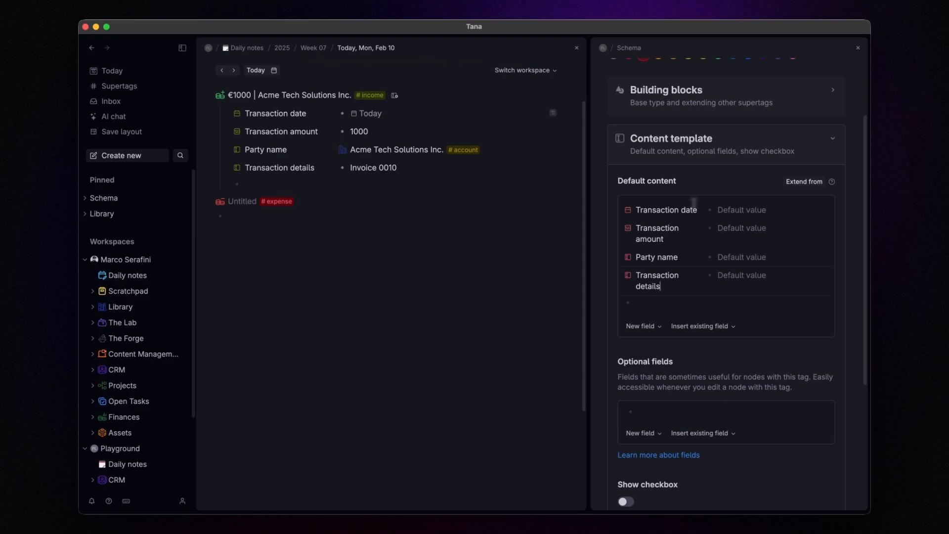
# - Expand the untitled expense entry in the daily note and set its transaction date to February 10, 2025
pyautogui.scroll(-2, 333, 183)
pyautogui.click(209, 177)
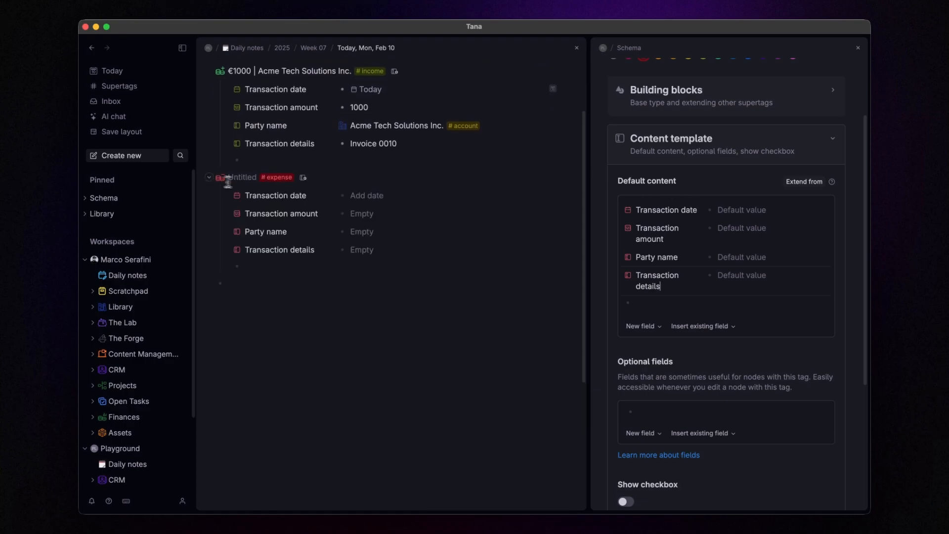
pyautogui.scroll(-1, 341, 183)
pyautogui.click(370, 182)
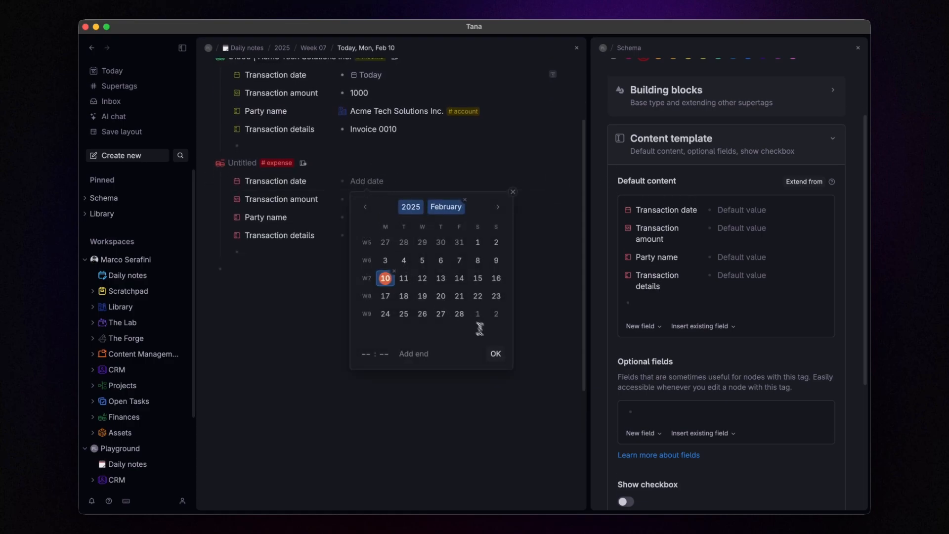
pyautogui.click(495, 353)
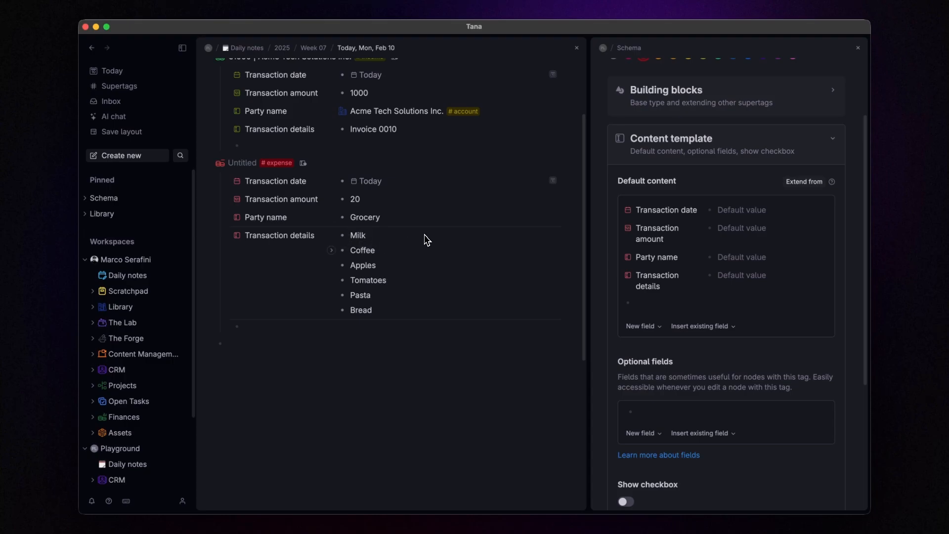
# - Set the expense supertag's title expression to "€${Transaction amount} | ${Party name}" in the advanced options
pyautogui.scroll(-5, 719, 239)
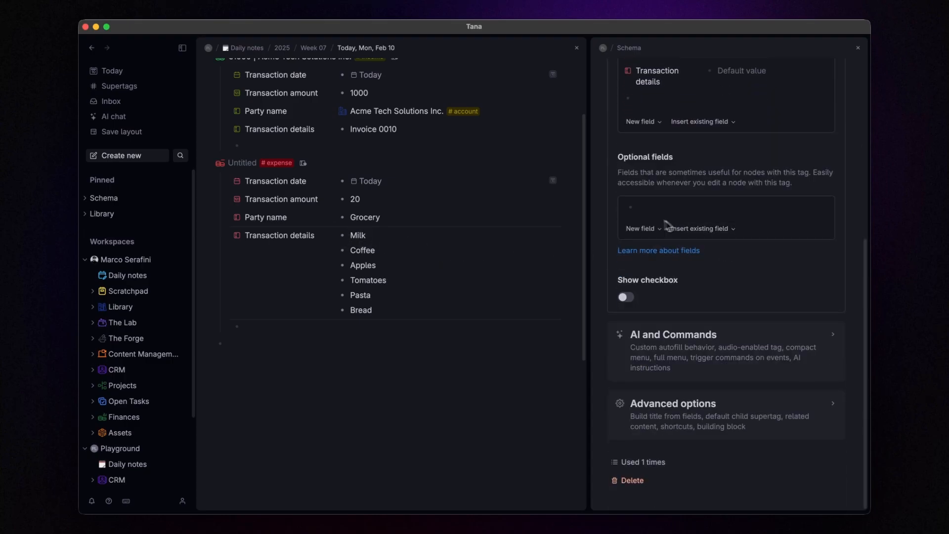
pyautogui.click(628, 400)
pyautogui.scroll(-10, 714, 329)
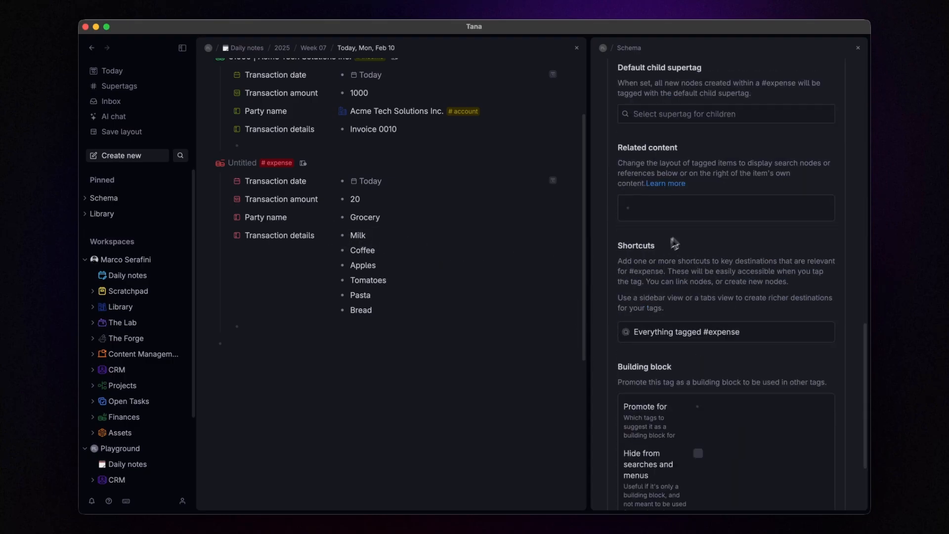
pyautogui.scroll(8, 684, 208)
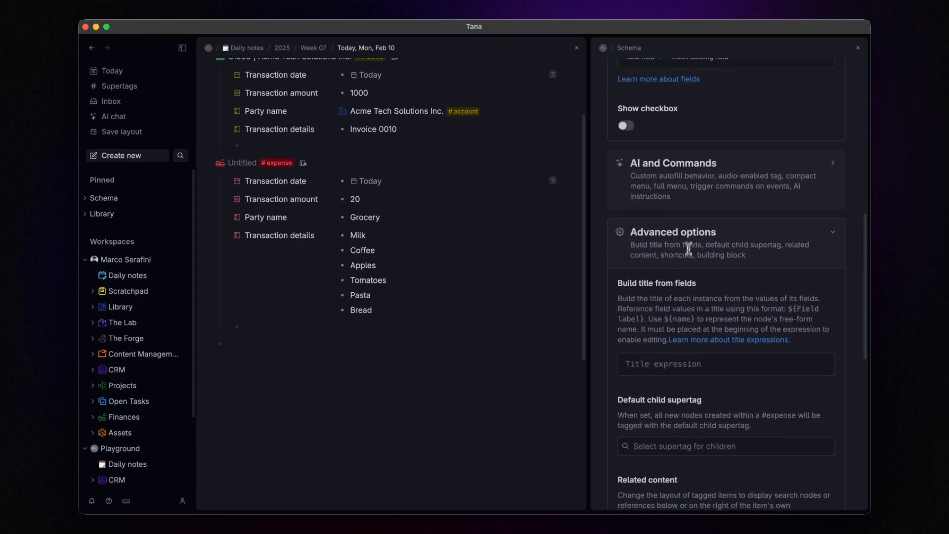
pyautogui.click(657, 352)
pyautogui.write('€')
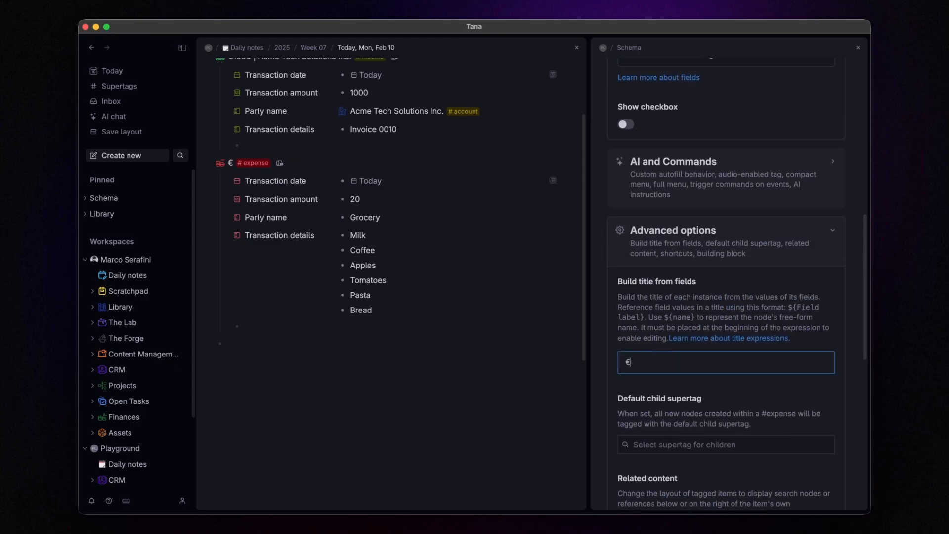
pyautogui.write('${Transaction amou')
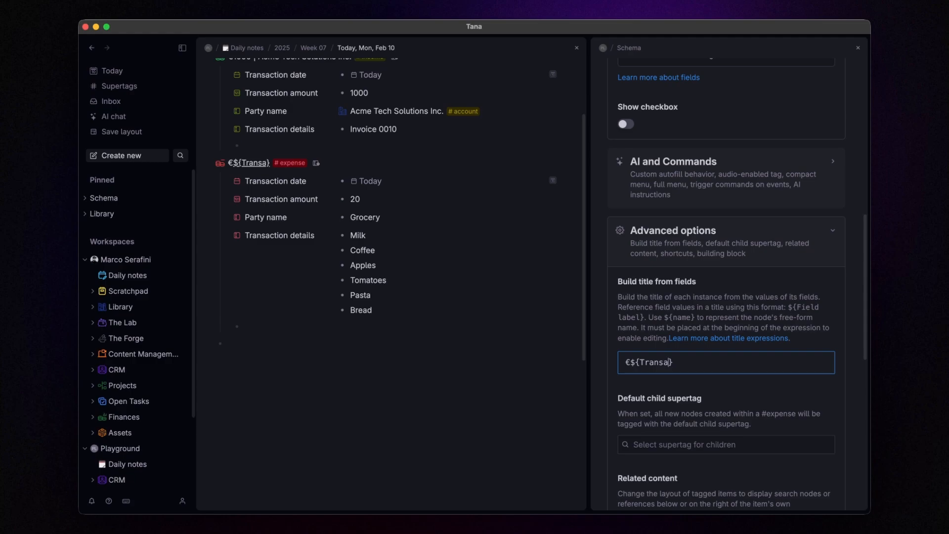
pyautogui.write('nt}')
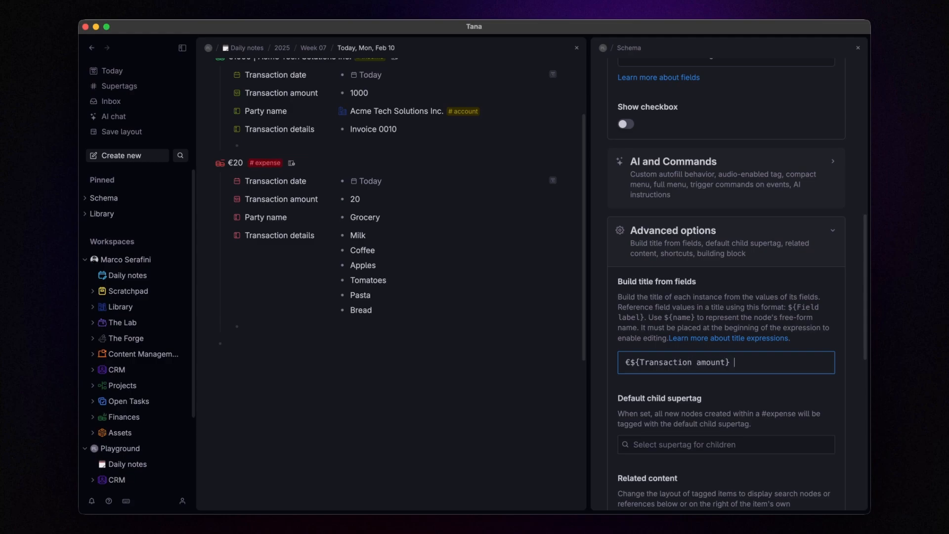
pyautogui.write(' | ${Party name}')
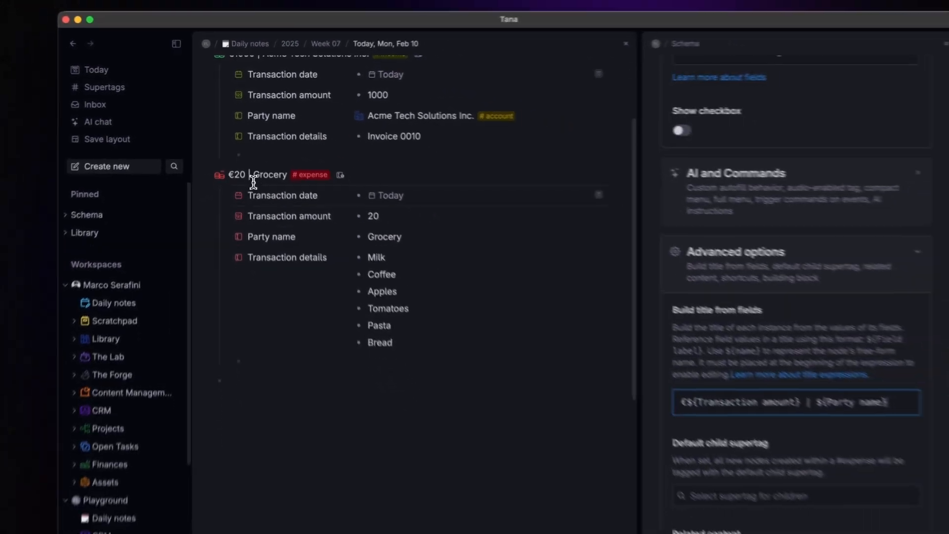
# - Close the expense supertag's configuration and collapse both the expense and income entries in the daily note
pyautogui.click(945, 43)
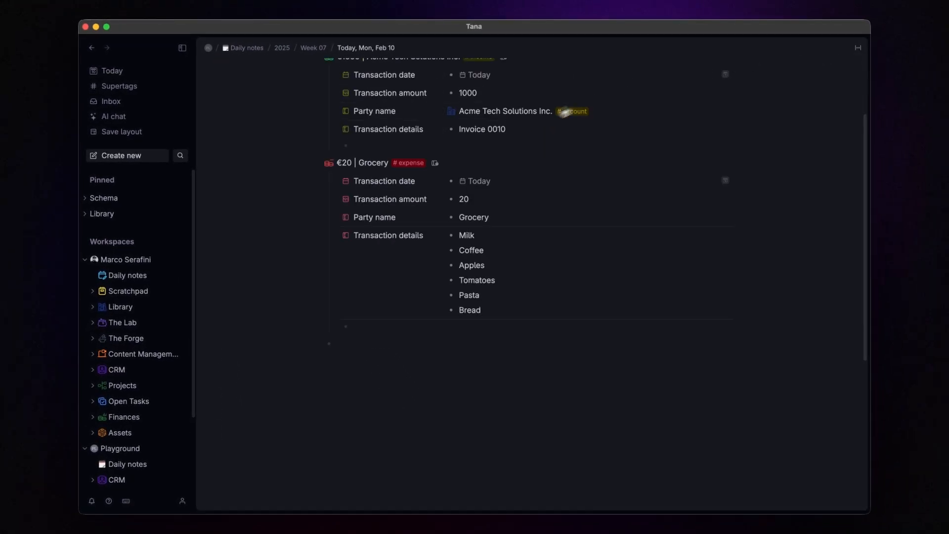
pyautogui.press('Up')
pyautogui.press('super+Up')
pyautogui.scroll(2, 381, 176)
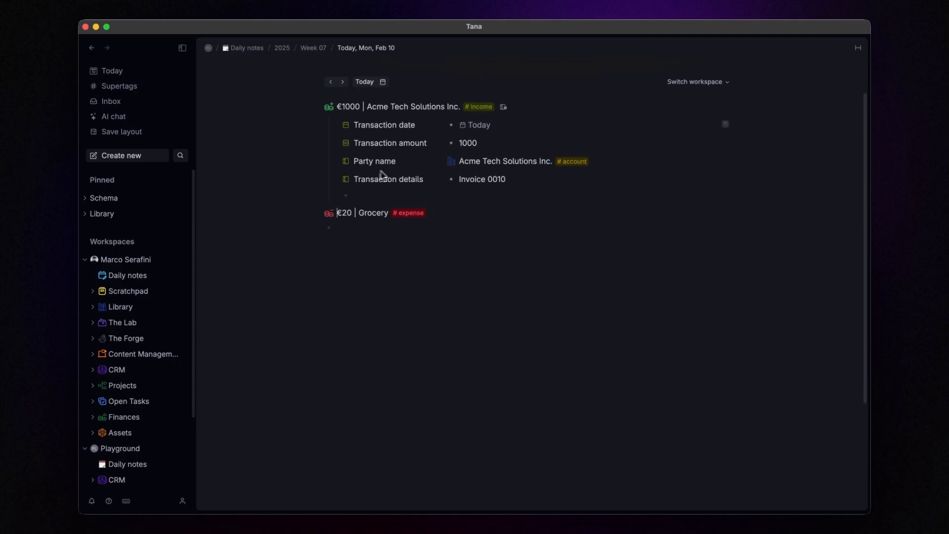
pyautogui.click(320, 158)
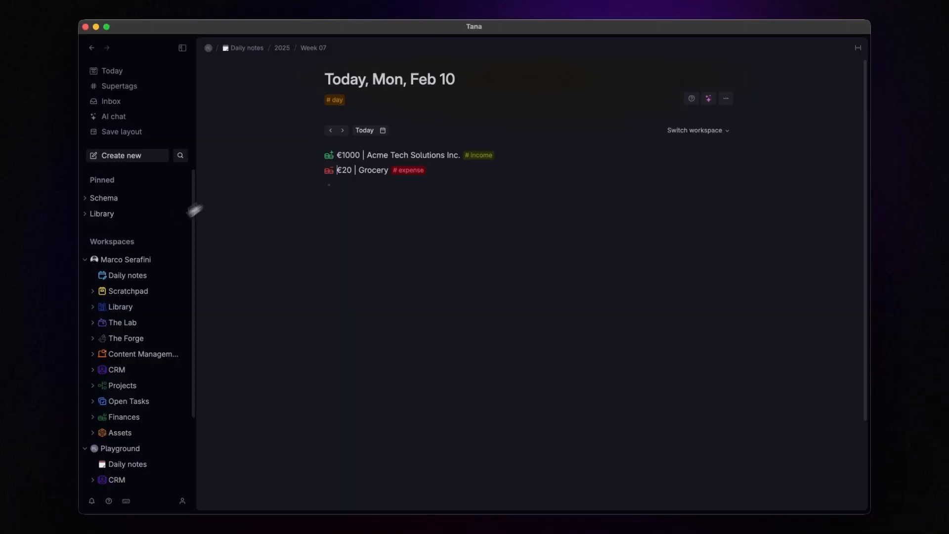
# - Open the Playground workspace in a wider panel beside the daily note and convert the "Add income" node under Commands to a command node
pyautogui.click(110, 454)
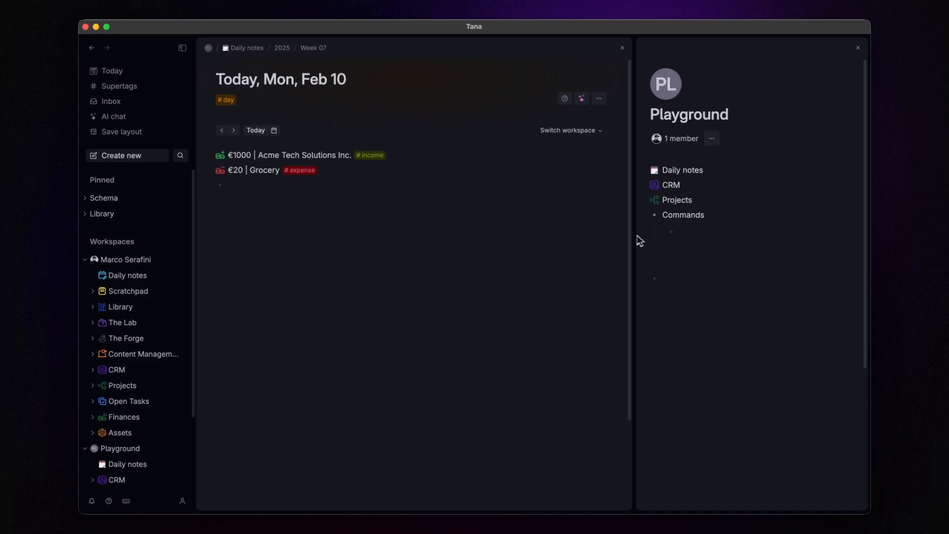
pyautogui.moveTo(633, 232); pyautogui.dragTo(548, 239)
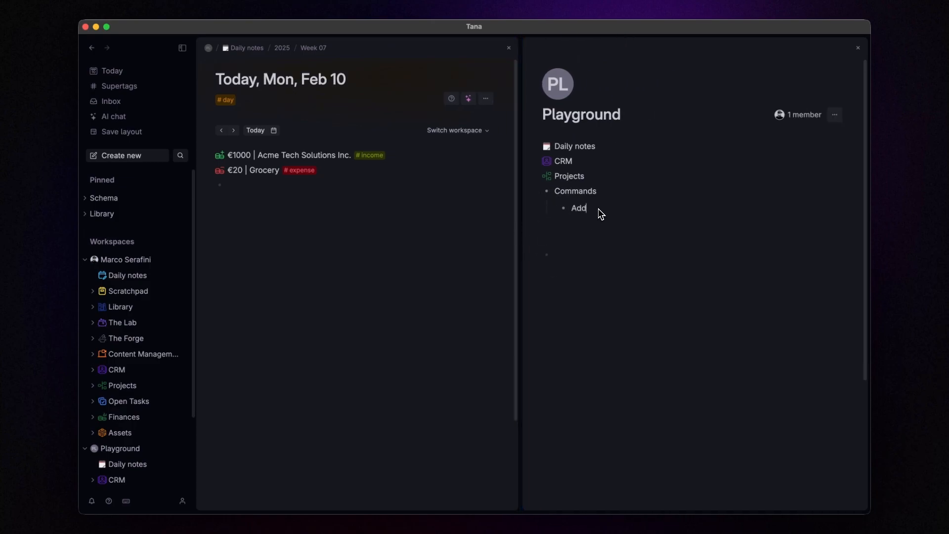
pyautogui.press('super+k')
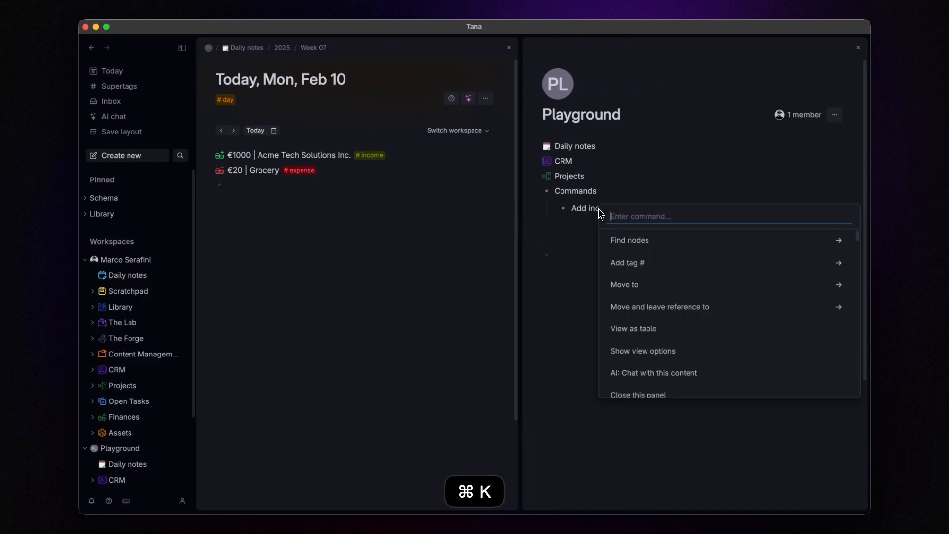
pyautogui.write('conver')
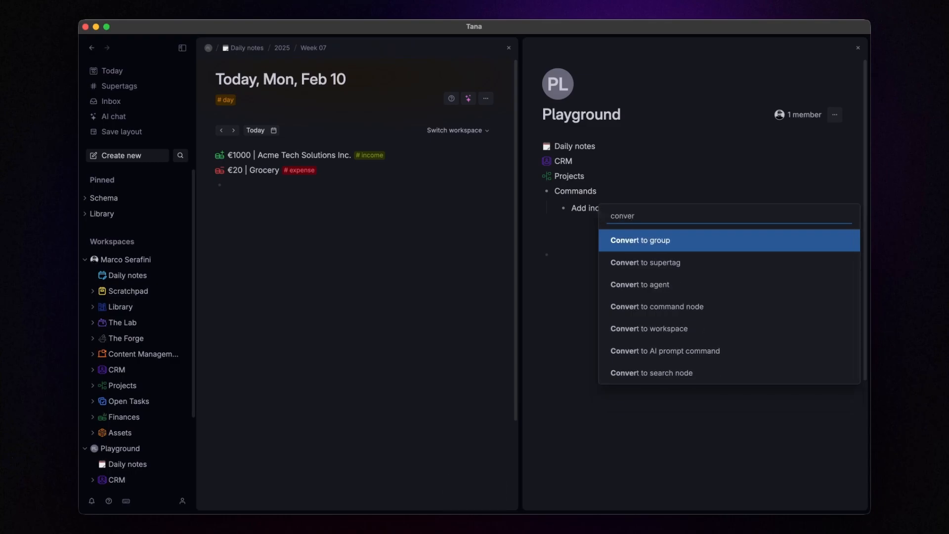
pyautogui.press('Down')
pyautogui.press('Down')
pyautogui.press('Down')
pyautogui.press('Return')
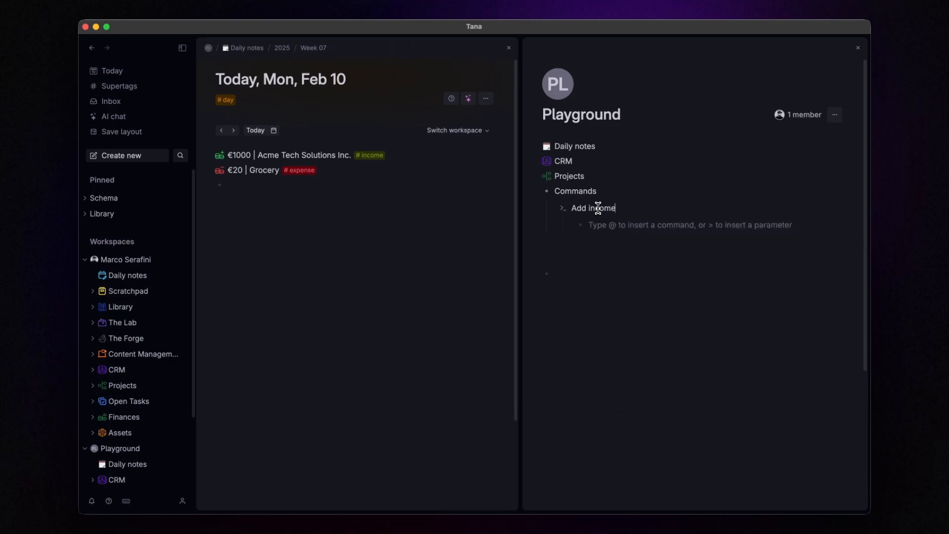
# - Add the Insert Tana Paste system command inside the "Add income" command node
pyautogui.click(657, 224)
pyautogui.write('@inser')
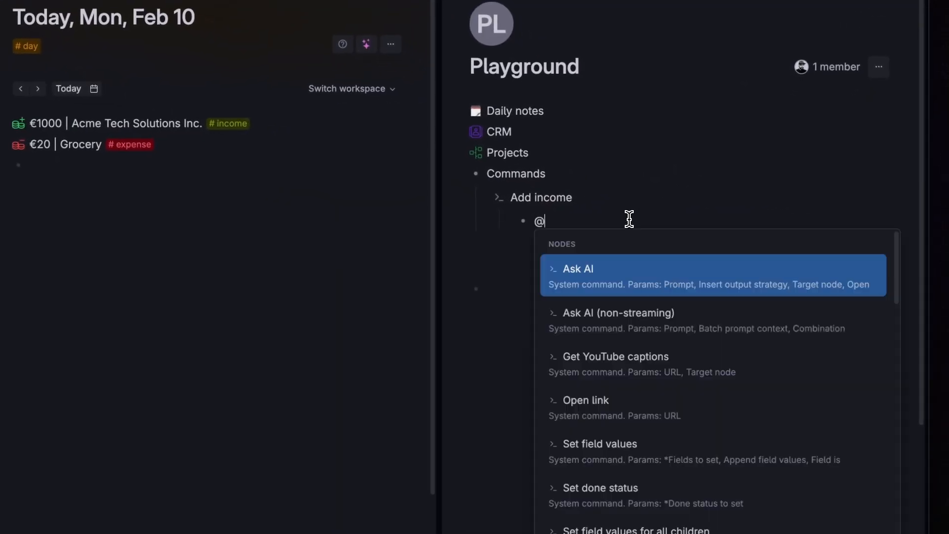
pyautogui.press('Down')
pyautogui.press('Down')
pyautogui.press('Return')
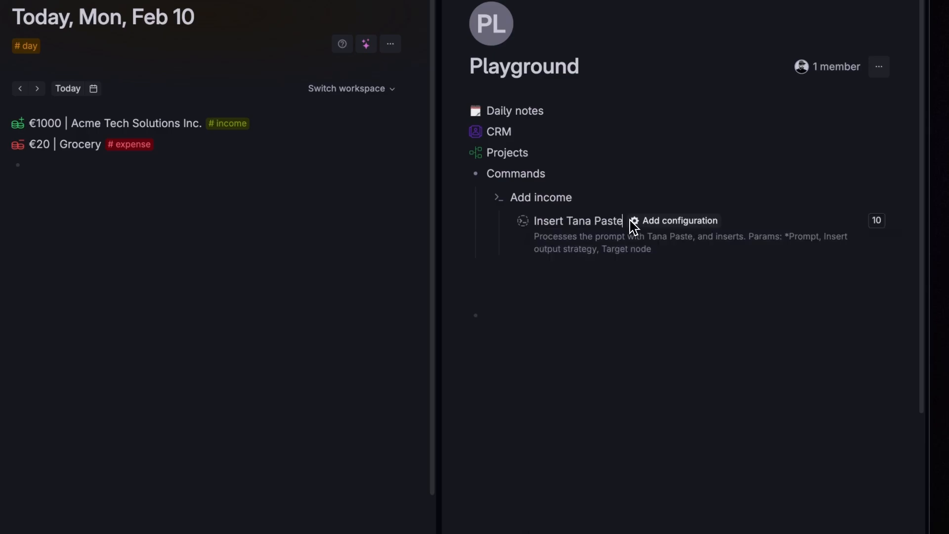
# - Add a configuration to the Insert Tana Paste command and set its Prompt to "- Income #[[income]]"
pyautogui.click(706, 221)
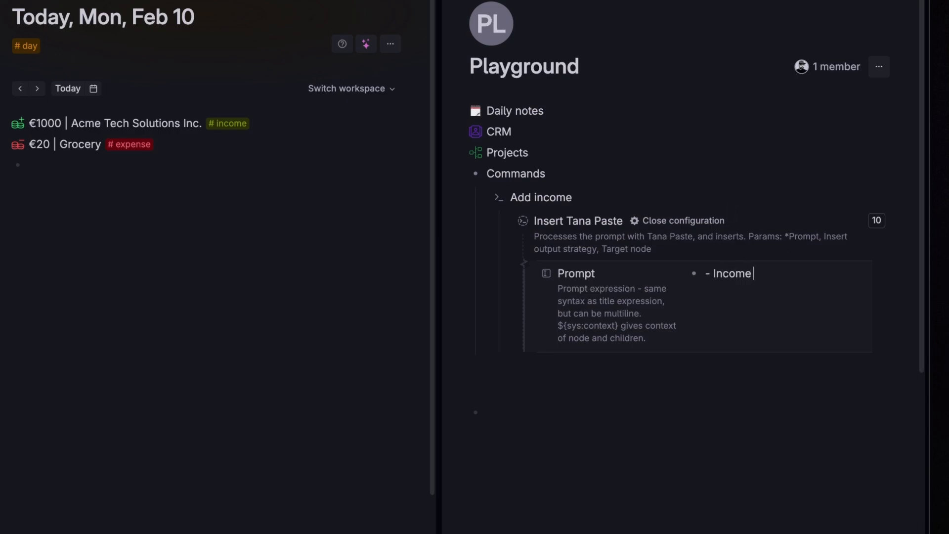
pyautogui.write('#')
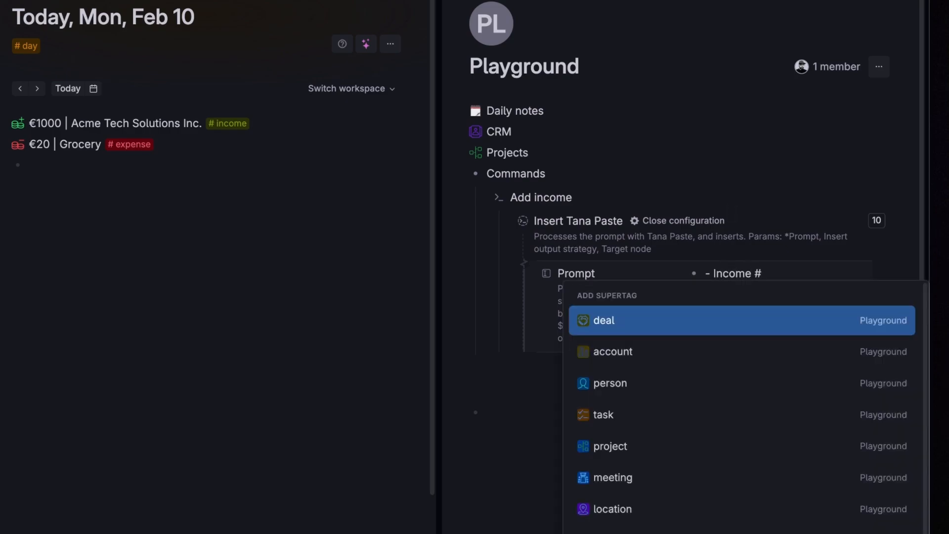
pyautogui.write('[')
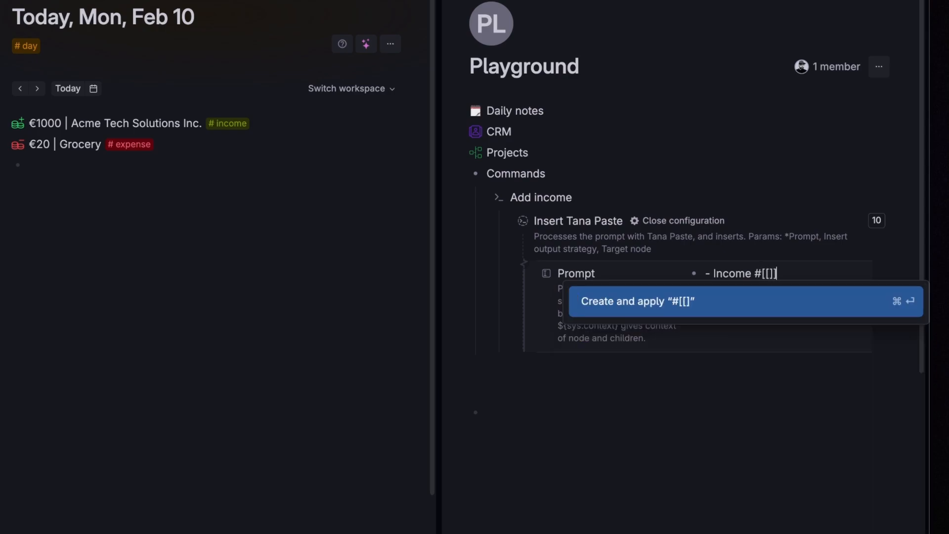
pyautogui.write('[income')
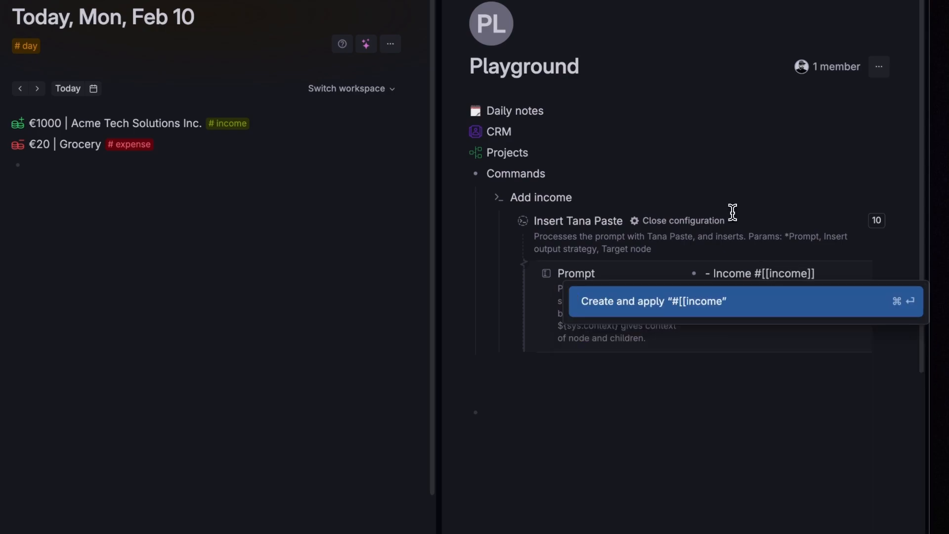
pyautogui.click(735, 335)
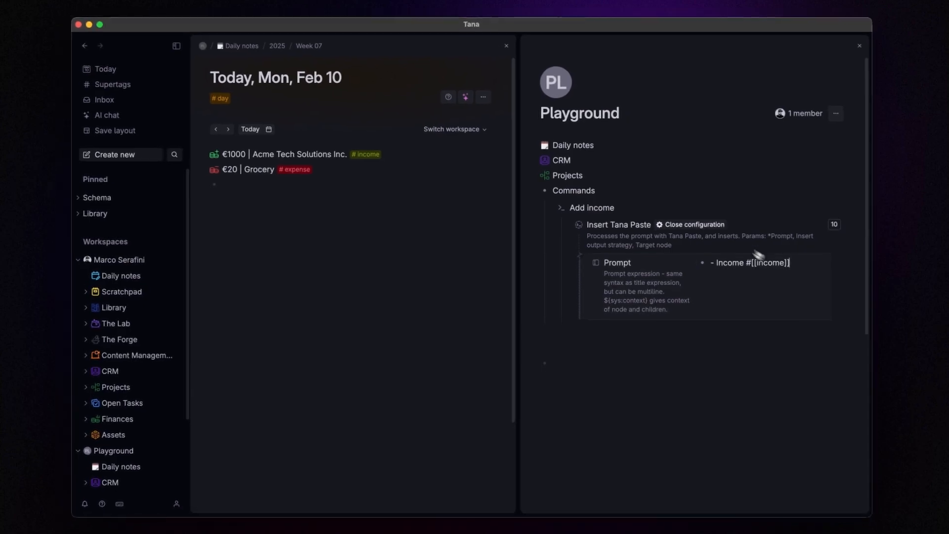
# - Close and collapse the finished Add income command, duplicate it under Commands and rename the copy "Add expense"
pyautogui.click(702, 224)
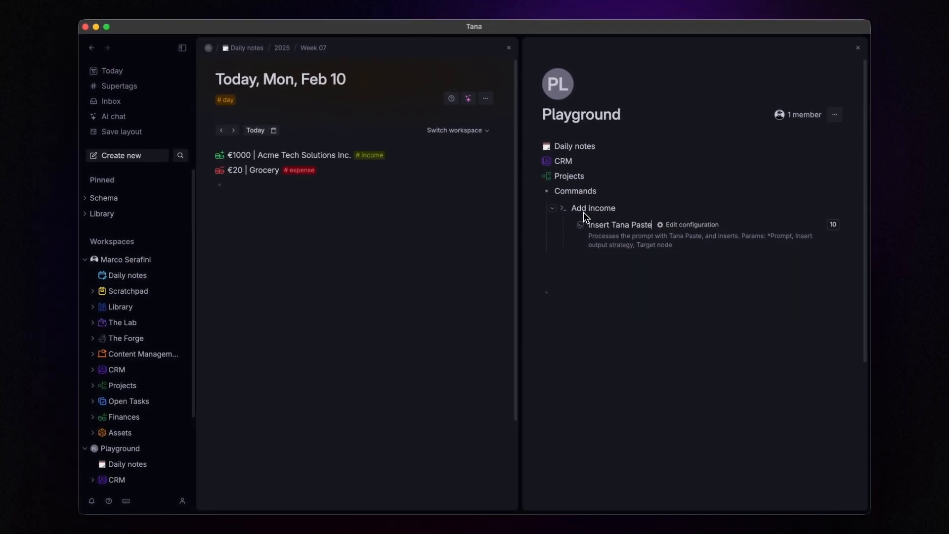
pyautogui.click(554, 209)
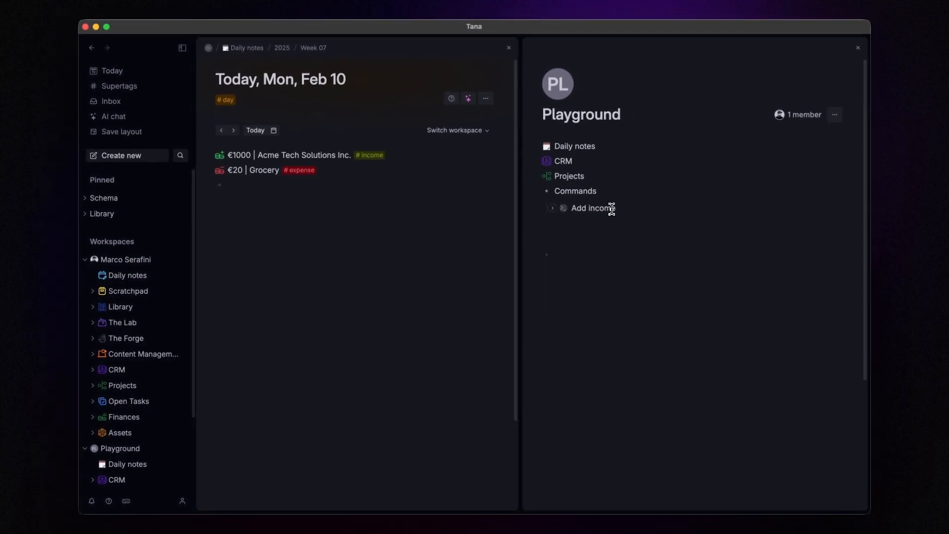
pyautogui.press('super+k')
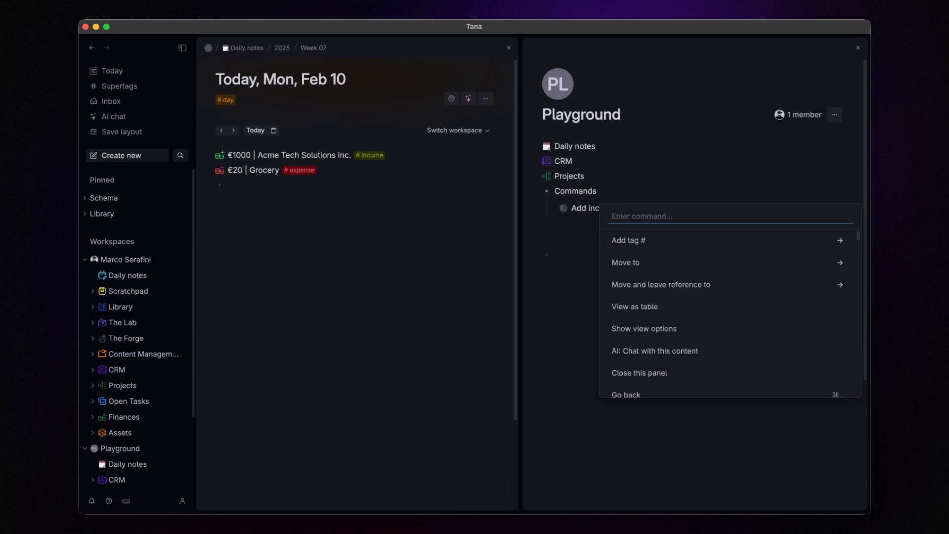
pyautogui.write('dupl')
pyautogui.press('Return')
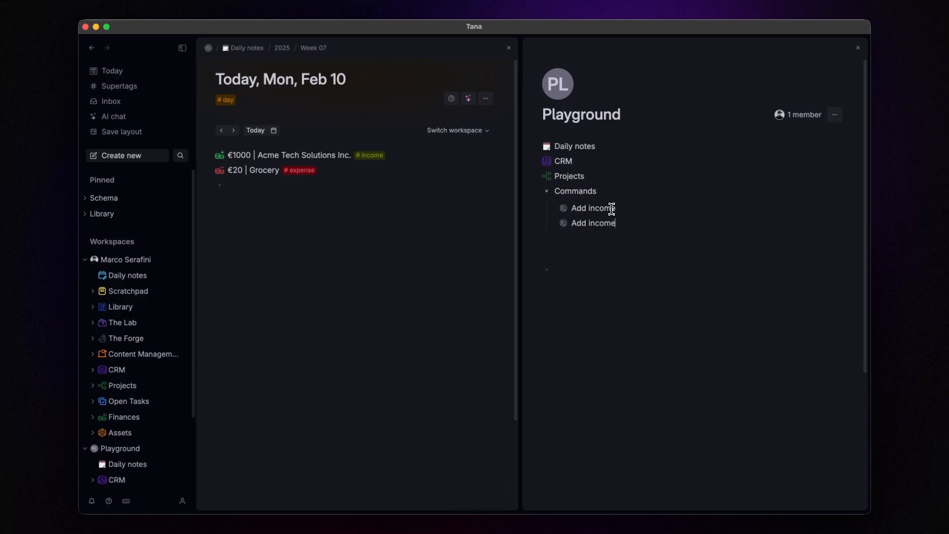
pyautogui.doubleClick(619, 223)
pyautogui.write('ex')
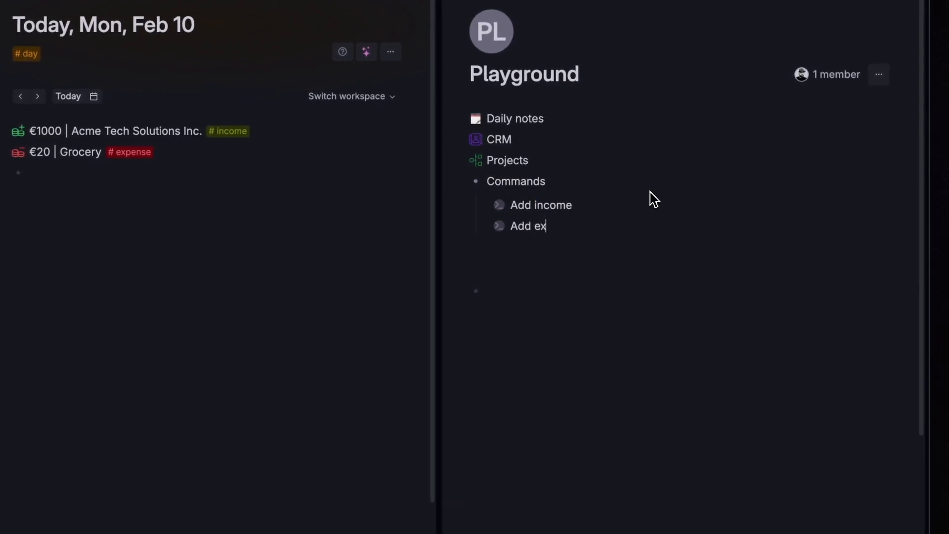
pyautogui.write('pense')
# - Set the Prompt of Add expense's Insert Tana Paste command to "- Expense #[[expense]]" and collapse the command node
pyautogui.click(478, 227)
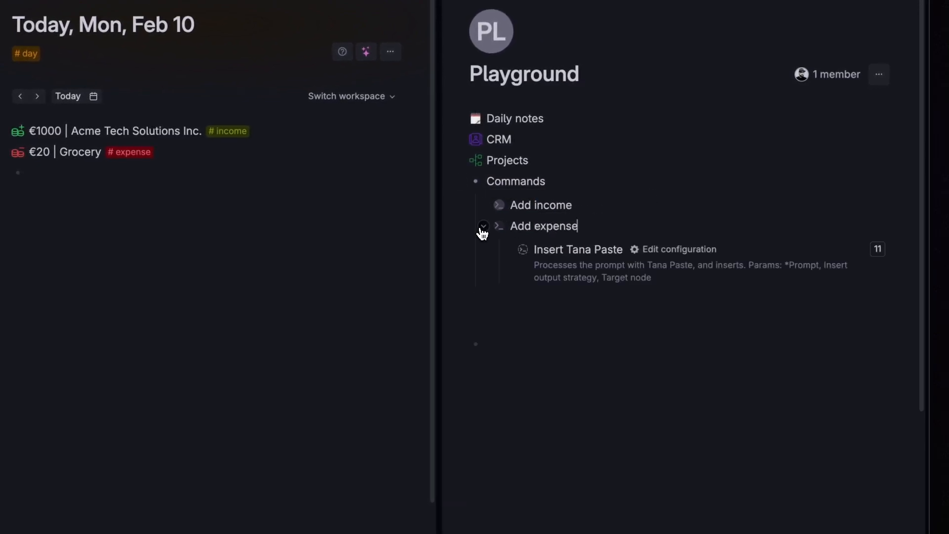
pyautogui.click(670, 250)
pyautogui.doubleClick(731, 301)
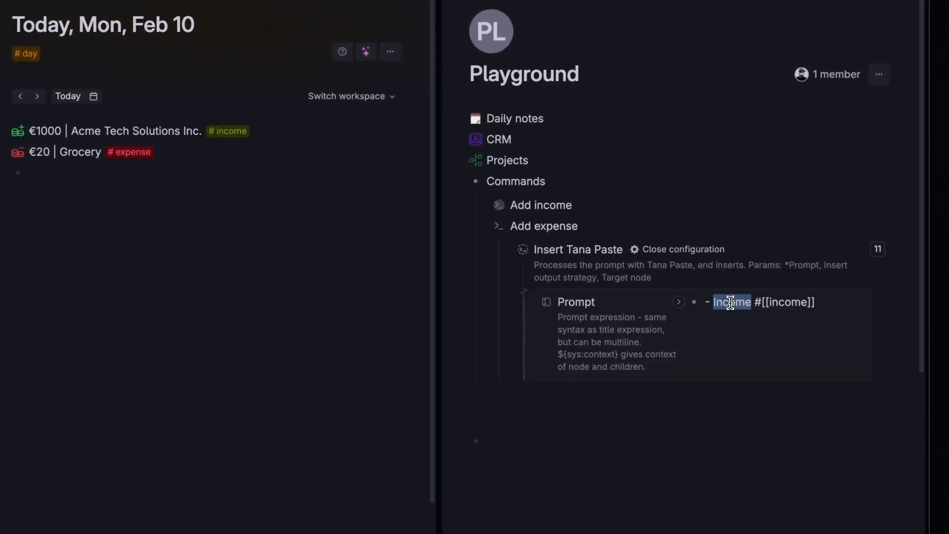
pyautogui.write('Expense')
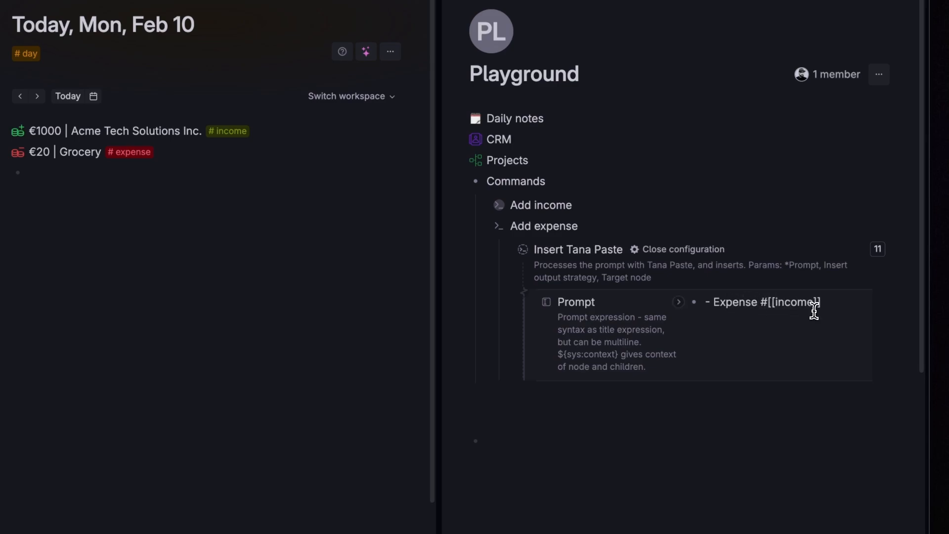
pyautogui.doubleClick(797, 301)
pyautogui.write('expens')
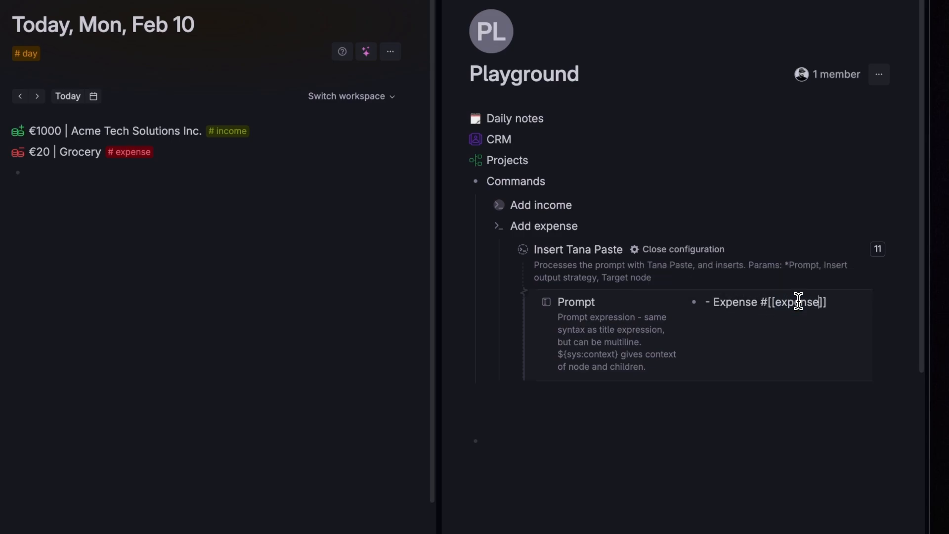
pyautogui.click(692, 249)
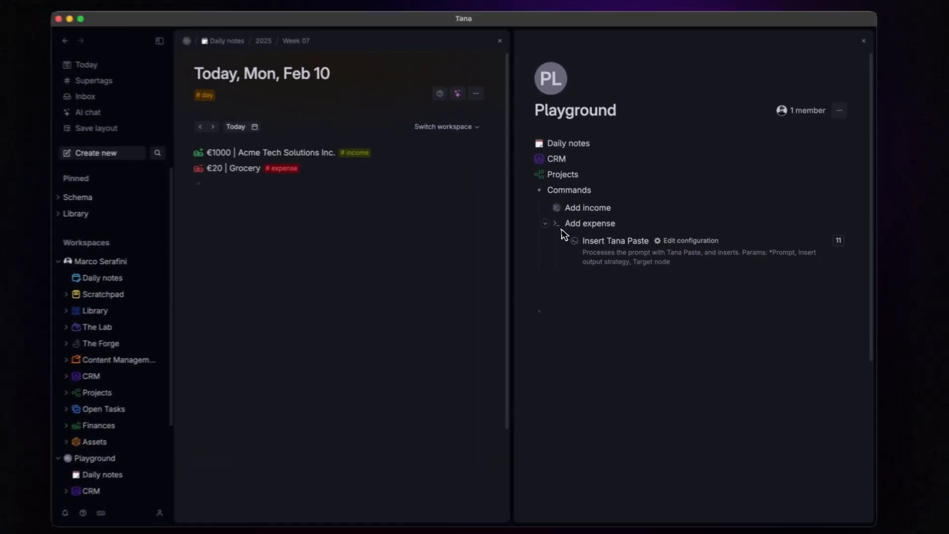
pyautogui.click(545, 223)
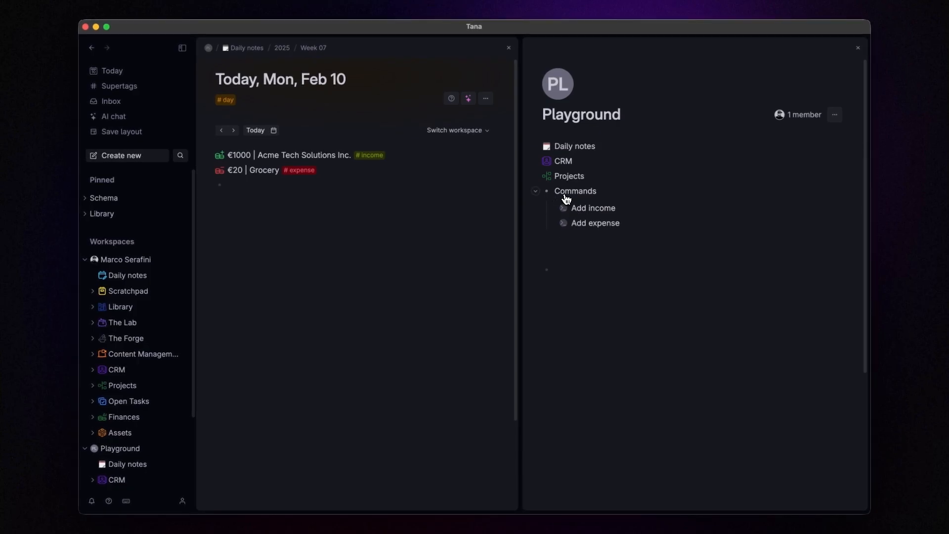
# - Add the Add income and Add expense commands to the Compact menu of the day supertag, and close its configuration
pyautogui.click(228, 100)
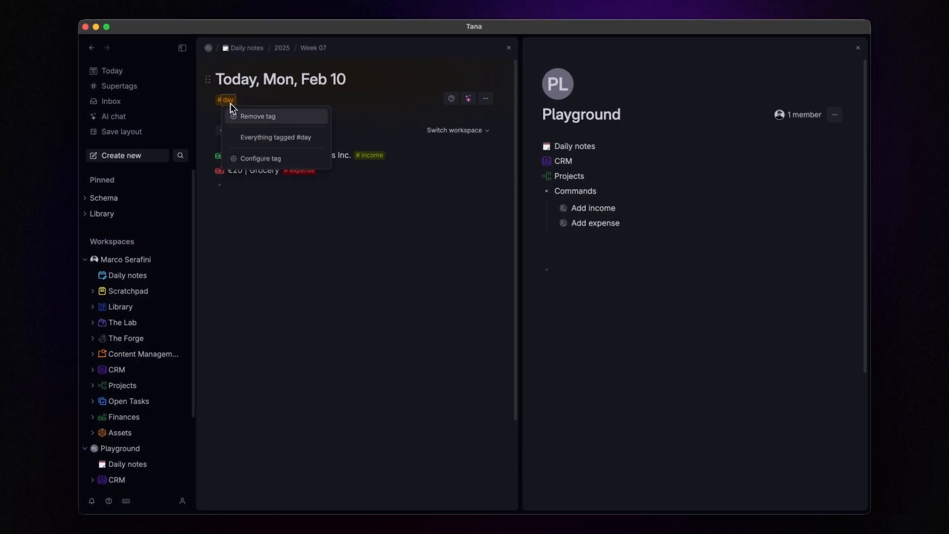
pyautogui.click(275, 157)
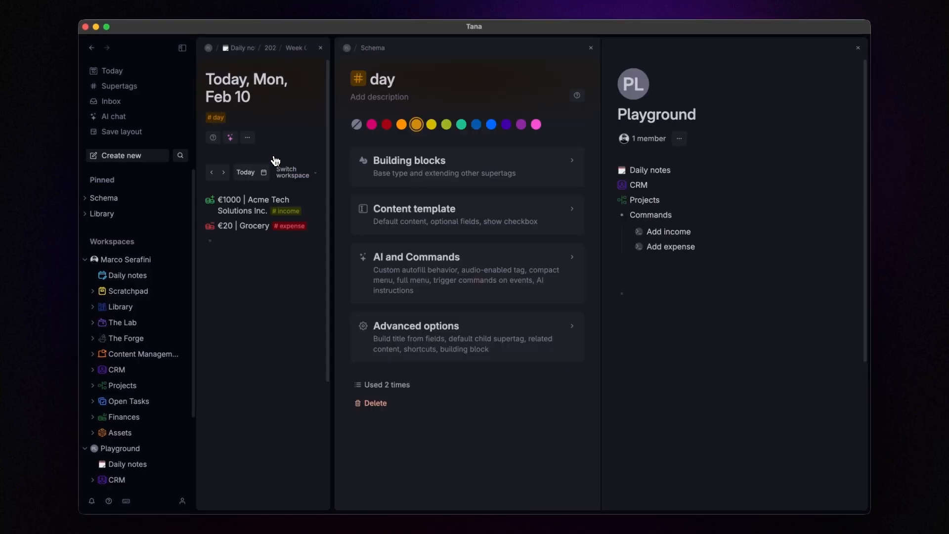
pyautogui.click(467, 267)
pyautogui.scroll(-6, 469, 270)
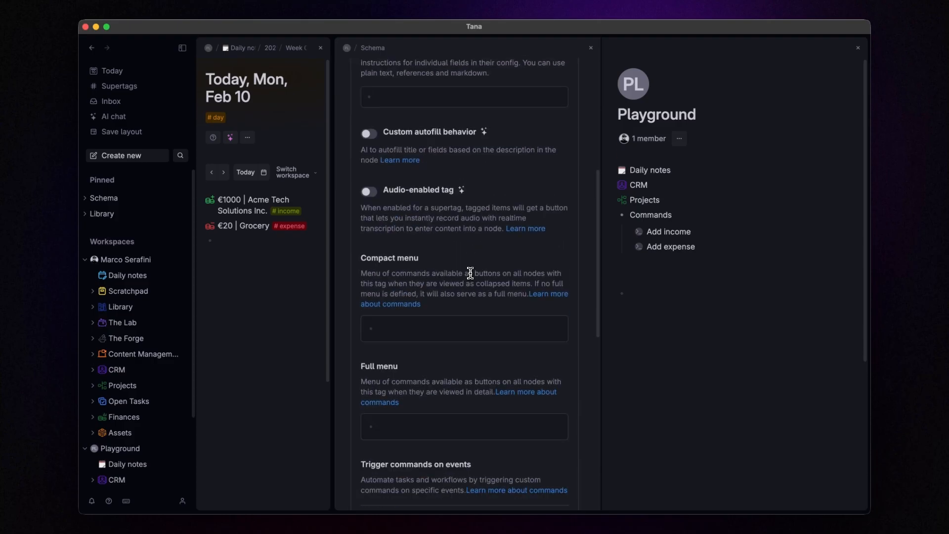
pyautogui.scroll(-3, 470, 273)
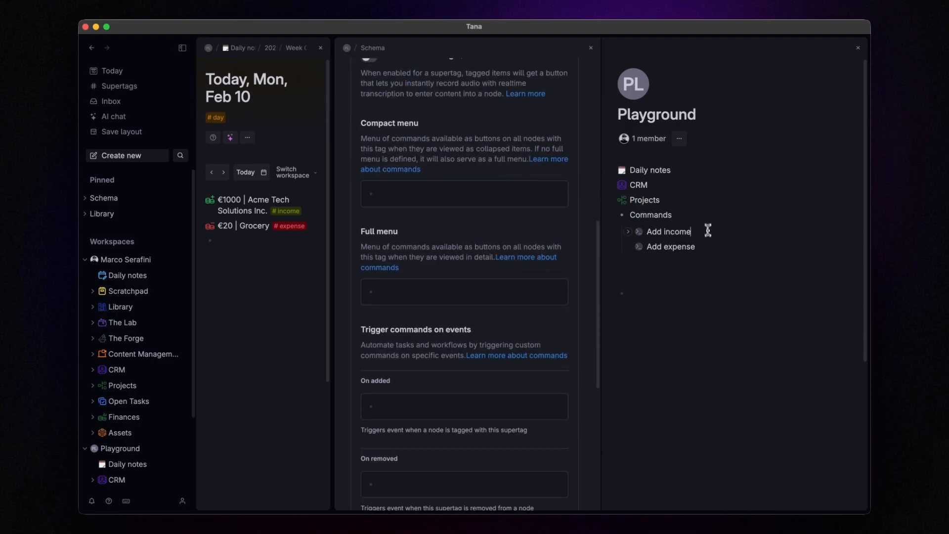
pyautogui.moveTo(707, 231); pyautogui.dragTo(710, 247)
pyautogui.press('super+c')
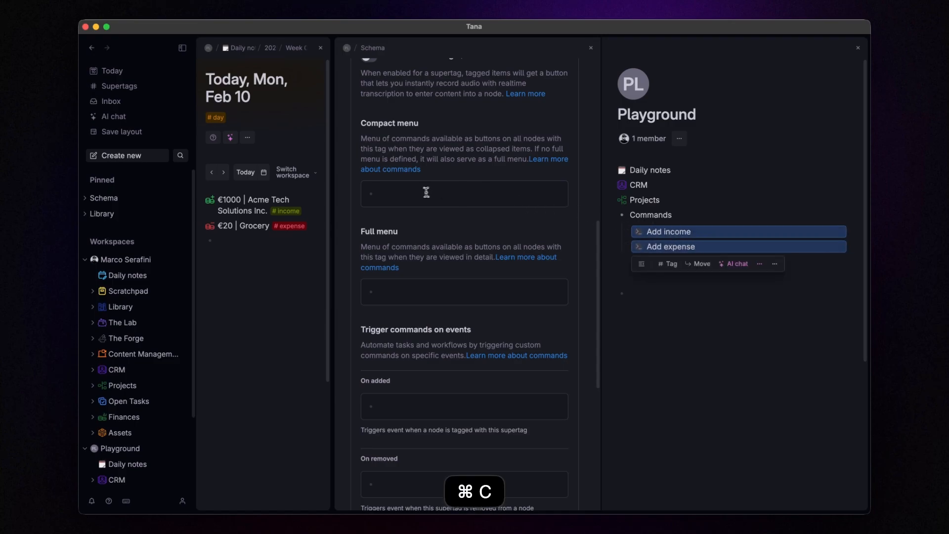
pyautogui.click(426, 192)
pyautogui.press('super+v')
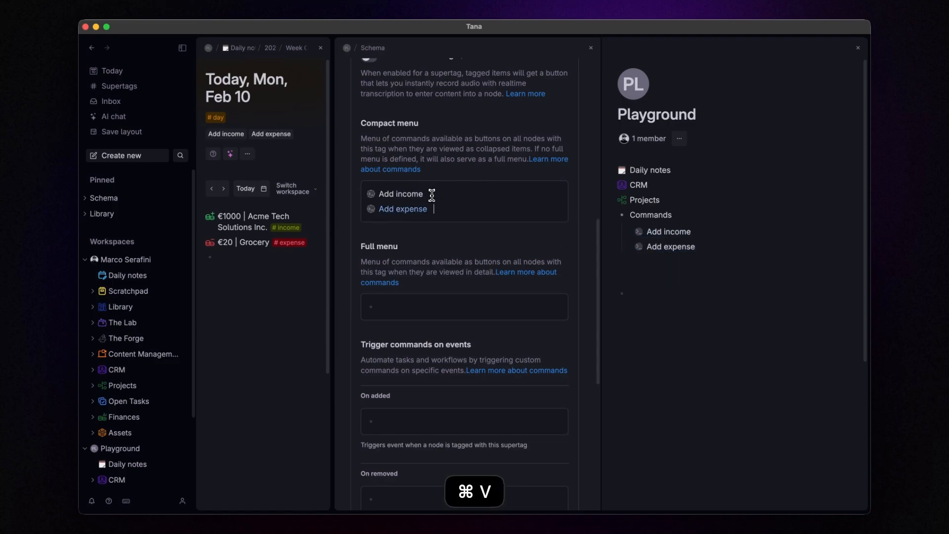
pyautogui.click(591, 48)
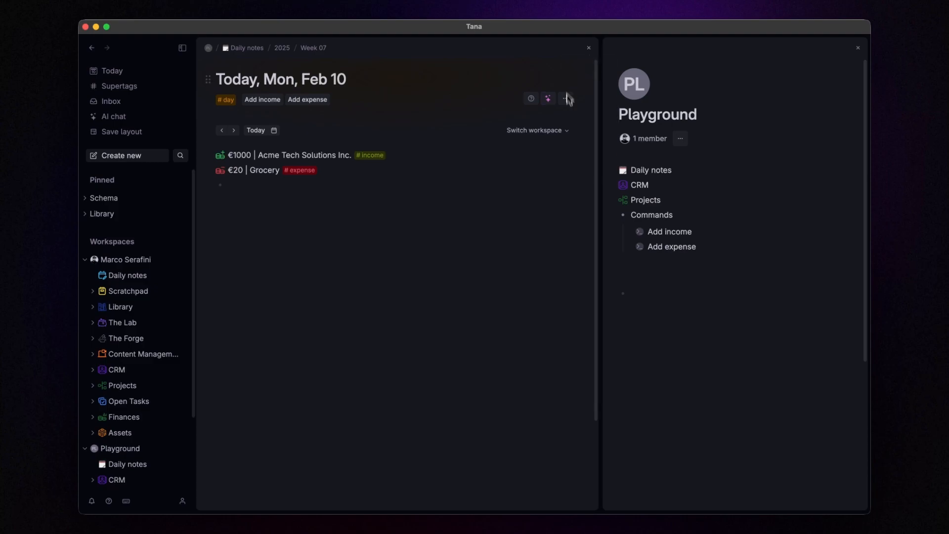
# - Widen the daily note panel and create one new income and one new expense entry with the day's command buttons
pyautogui.moveTo(599, 177); pyautogui.dragTo(671, 177)
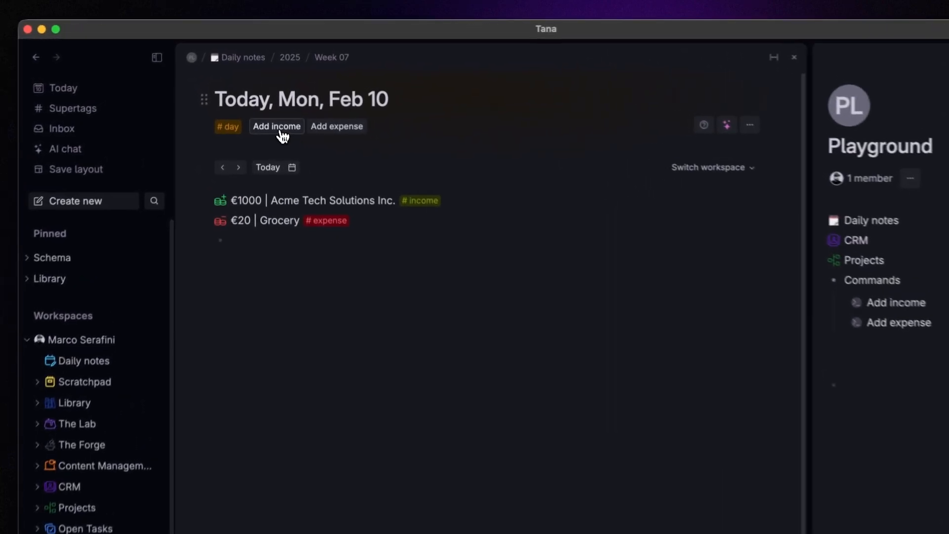
pyautogui.click(280, 129)
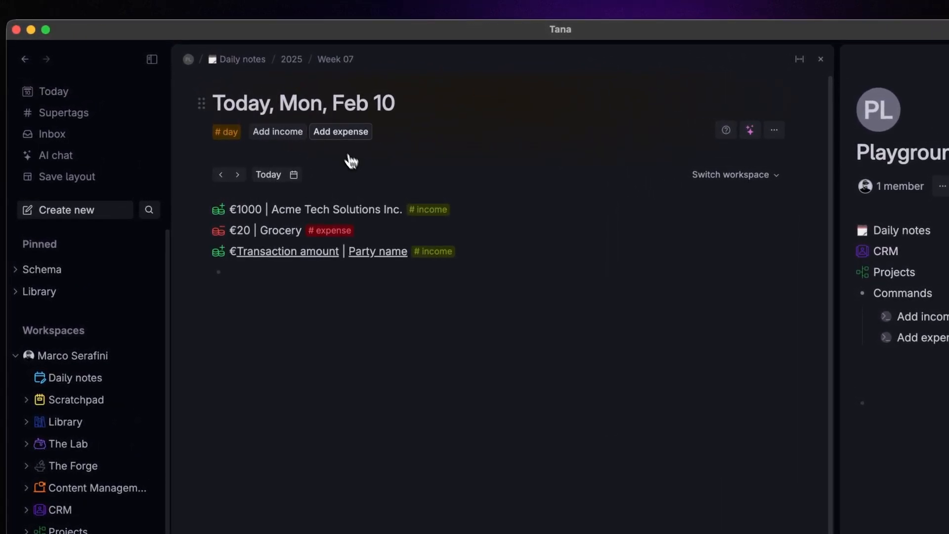
pyautogui.click(339, 141)
# - Fill in the new income (1500, Organization X, Invoice 0011) and the new expense (500, Insurance, Car insurance), dated Today, and collapse both
pyautogui.click(230, 251)
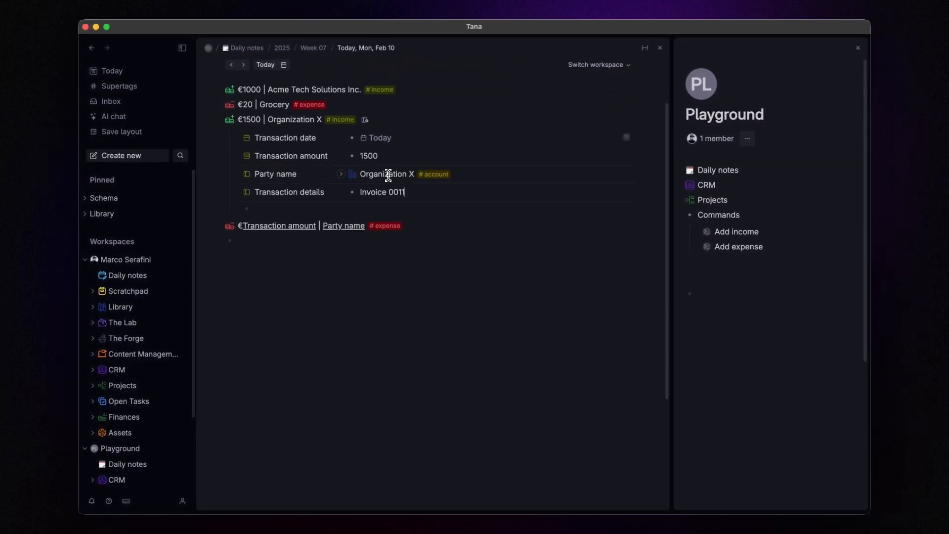
pyautogui.scroll(-5, 328, 153)
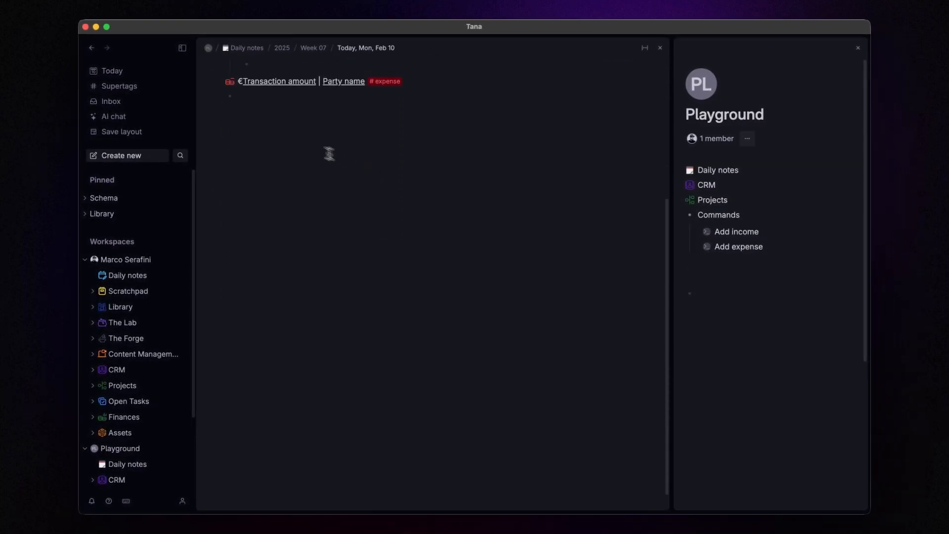
pyautogui.click(230, 83)
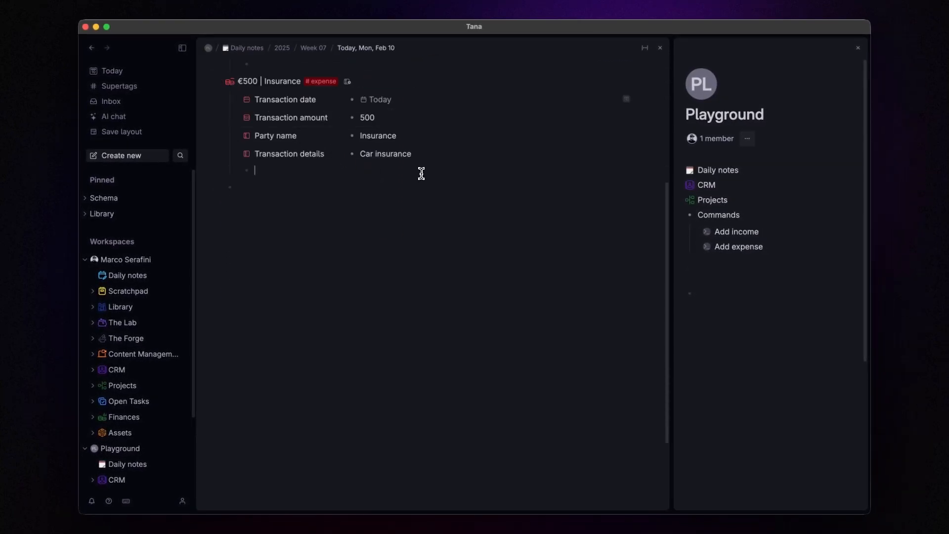
pyautogui.scroll(1, 405, 158)
pyautogui.click(230, 105)
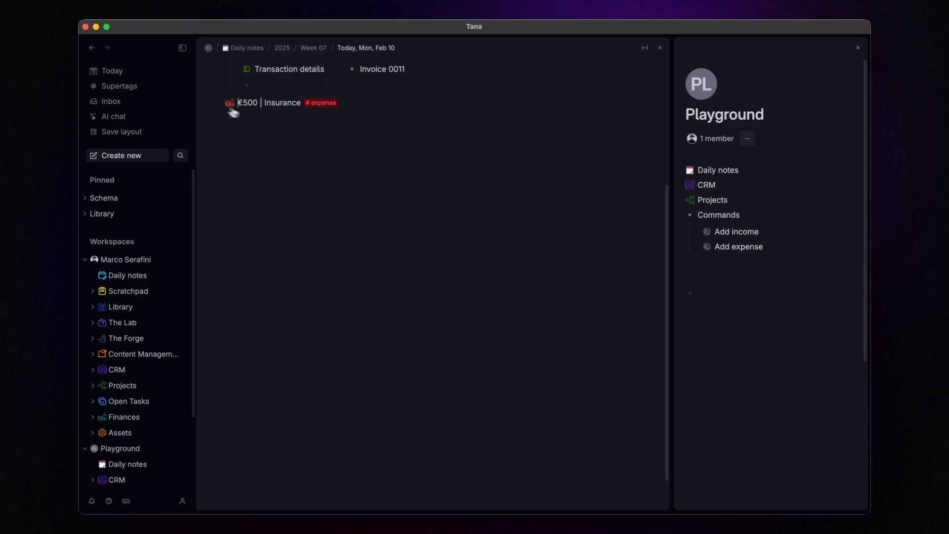
pyautogui.scroll(2, 232, 113)
pyautogui.click(219, 101)
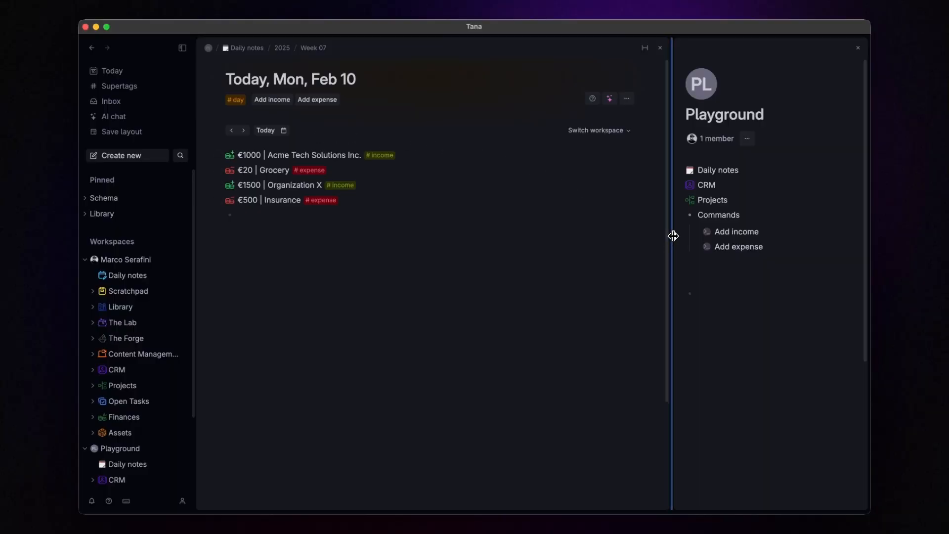
# - Widen the Playground panel and open the Debug node section of the Add income command
pyautogui.moveTo(672, 235); pyautogui.dragTo(436, 216)
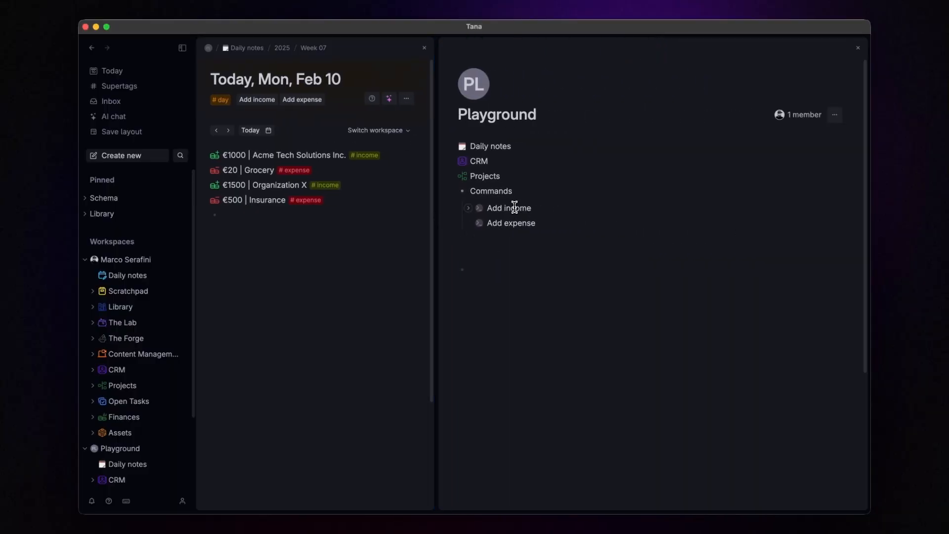
pyautogui.press('super+k')
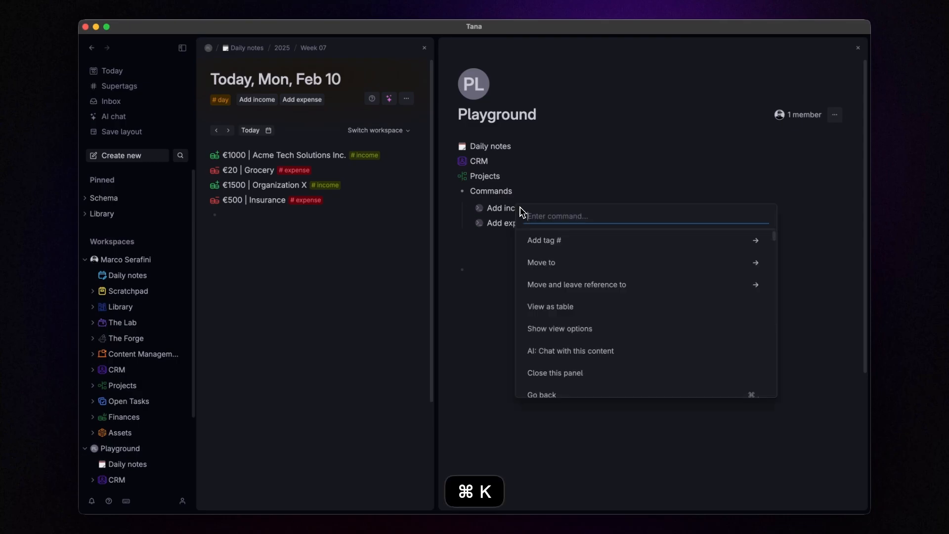
pyautogui.write('debug')
pyautogui.press('Return')
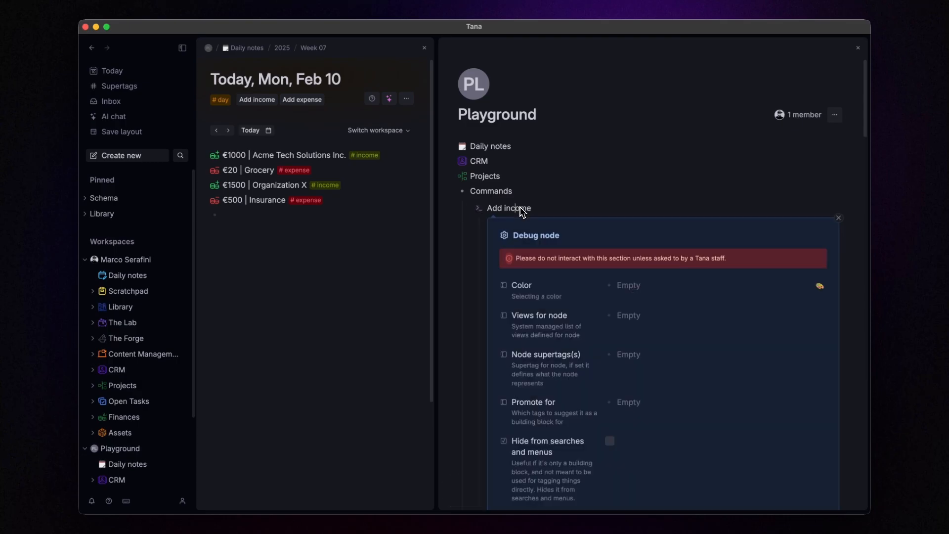
pyautogui.scroll(-10, 589, 238)
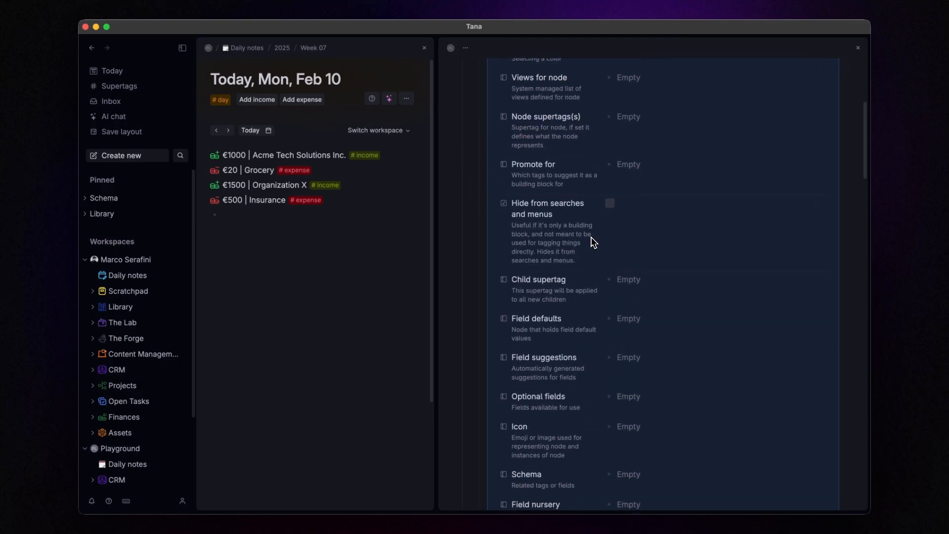
# - Upload Income.svg from the Tana Finances Icons folder in Finder as the Add income command's Icon and close its debug section
pyautogui.press('super+shift+f')
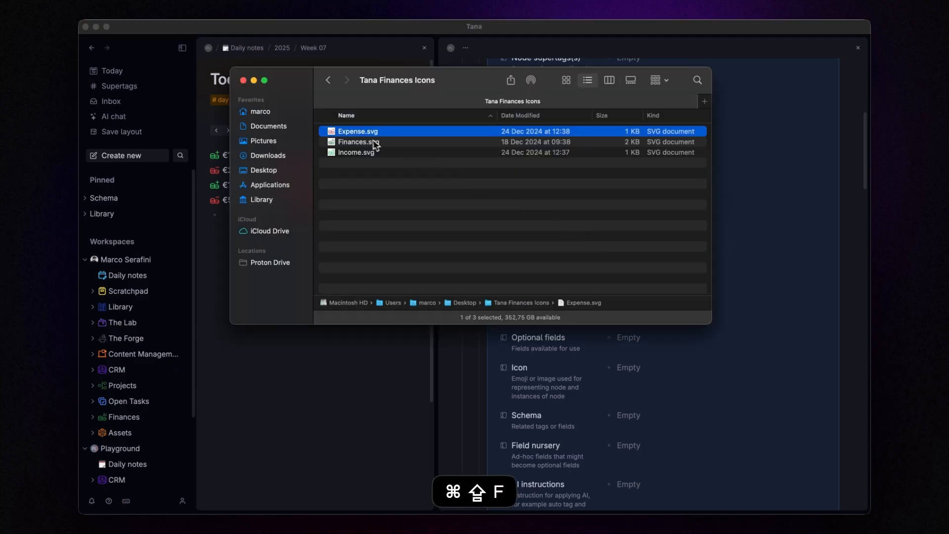
pyautogui.moveTo(356, 153); pyautogui.dragTo(514, 218)
pyautogui.moveTo(645, 372); pyautogui.dragTo(646, 372)
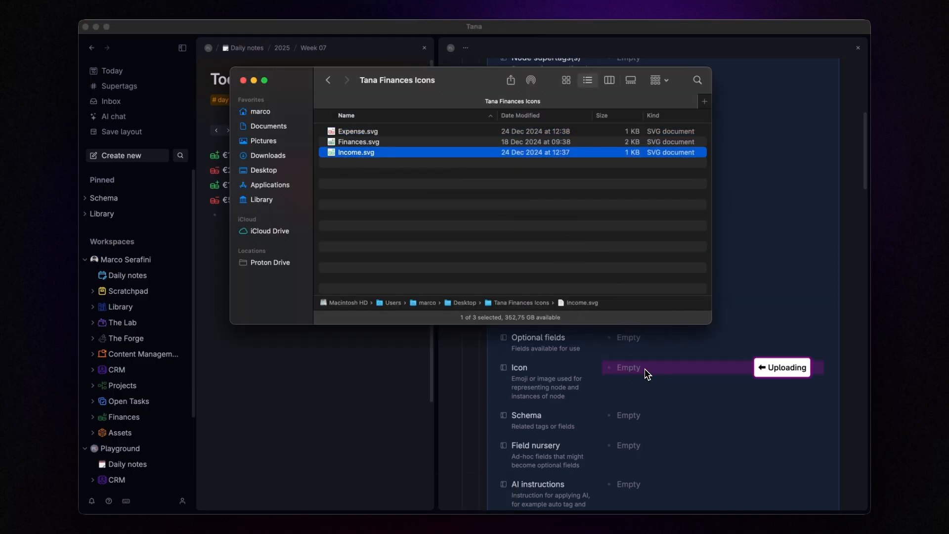
pyautogui.click(475, 380)
pyautogui.scroll(6, 507, 361)
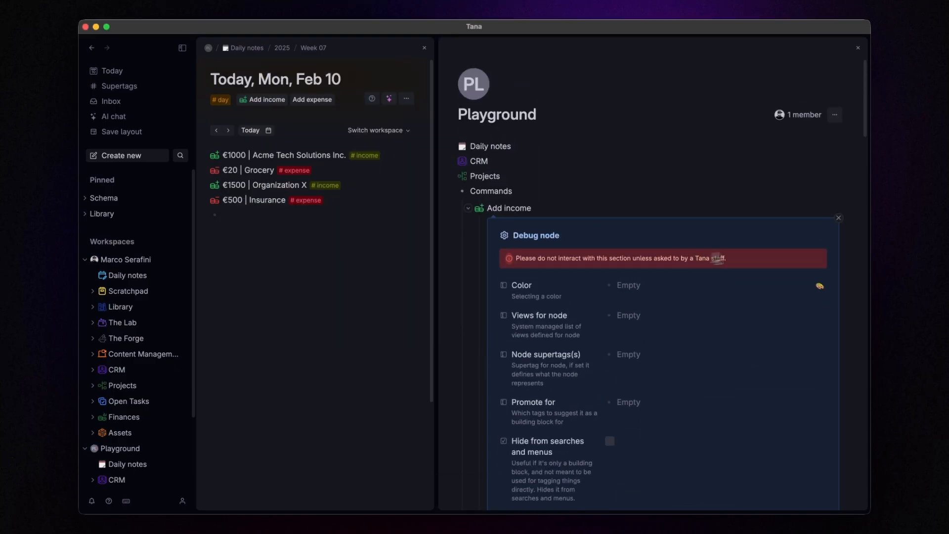
pyautogui.click(838, 218)
# - Open the Add expense command's debug section, add the red expense icon from Finder as its Icon, and close the section
pyautogui.click(515, 254)
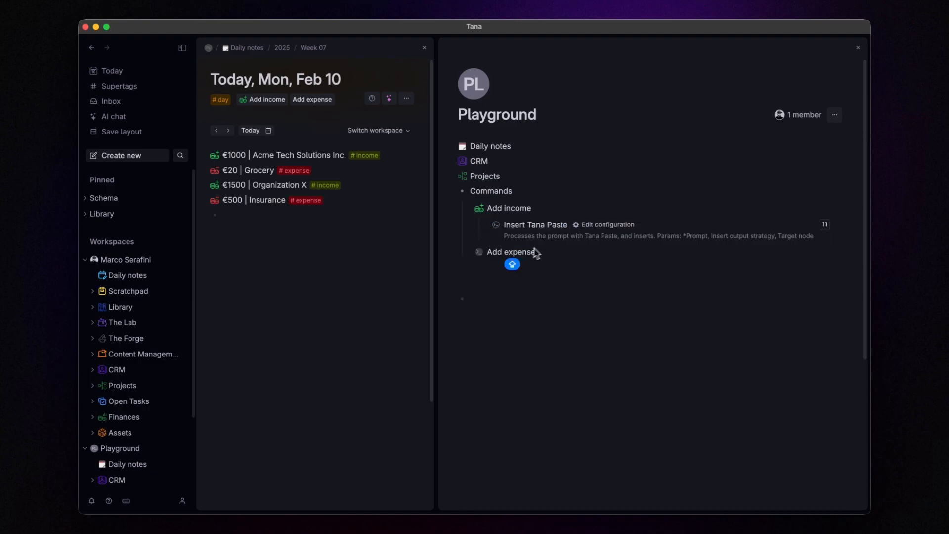
pyautogui.press('super+k')
pyautogui.write('DEB')
pyautogui.press('Return')
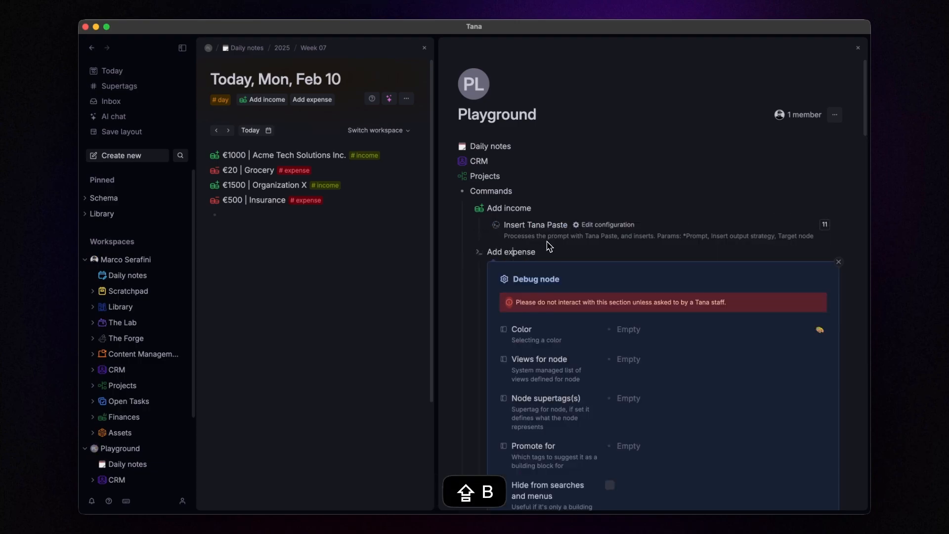
pyautogui.scroll(-5, 613, 255)
pyautogui.scroll(-3, 619, 252)
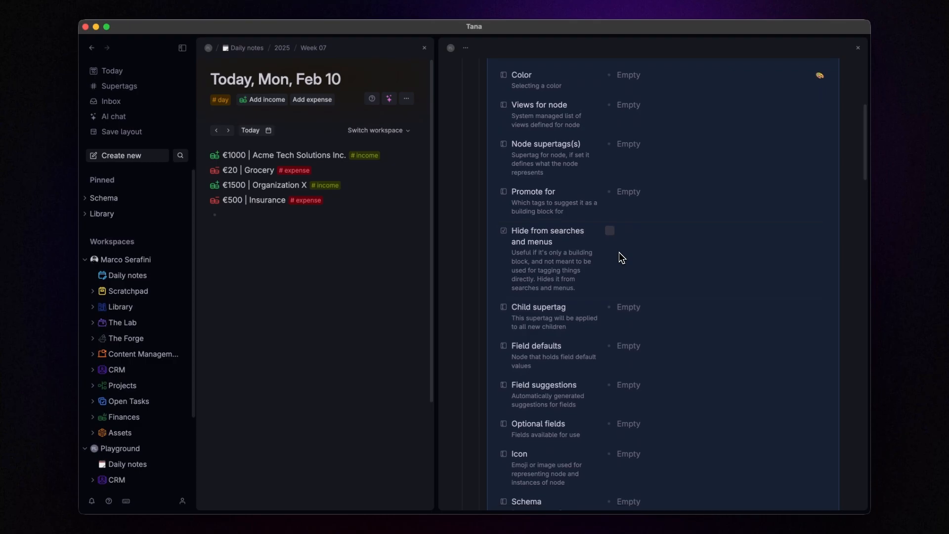
pyautogui.press('super+f')
pyautogui.moveTo(358, 131); pyautogui.dragTo(658, 416)
pyautogui.click(716, 390)
pyautogui.scroll(10, 763, 343)
pyautogui.click(839, 181)
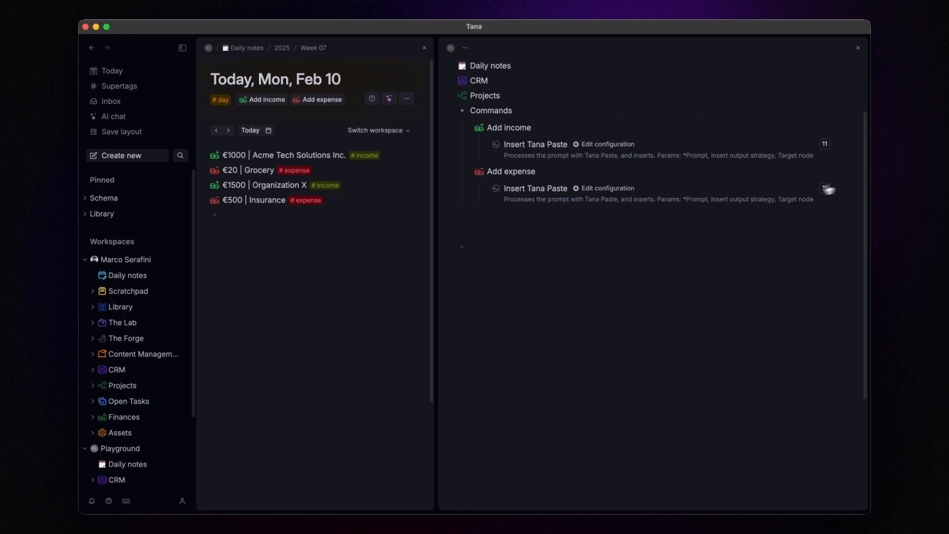
# - Move the Add income and Add expense texts from the command names into their descriptions, leaving both names empty
pyautogui.tripleClick(494, 127)
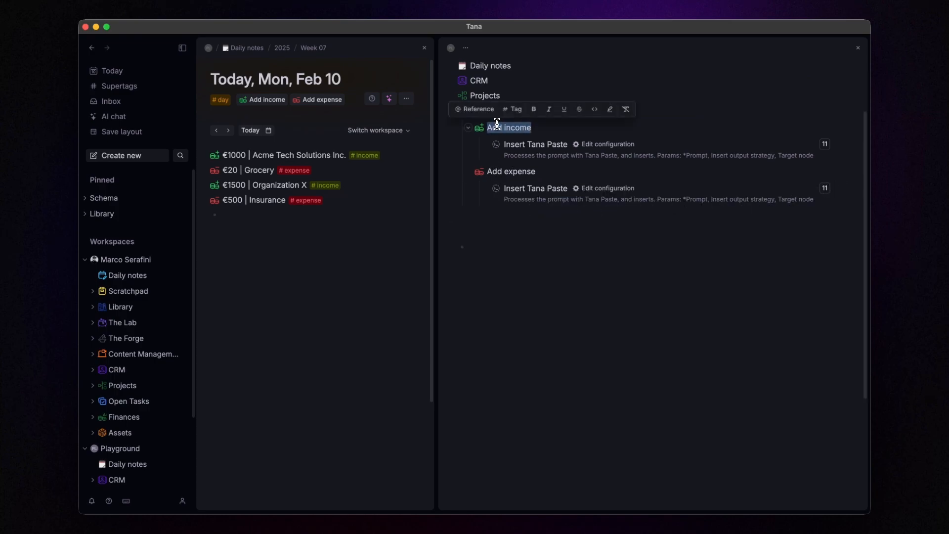
pyautogui.press('super+x')
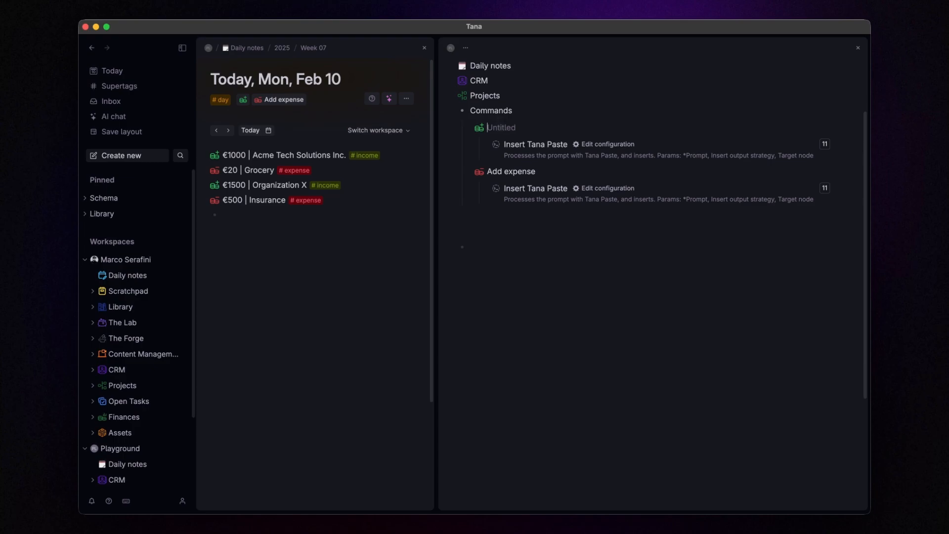
pyautogui.hotkey('ctrl', 'i')
pyautogui.press('super+v')
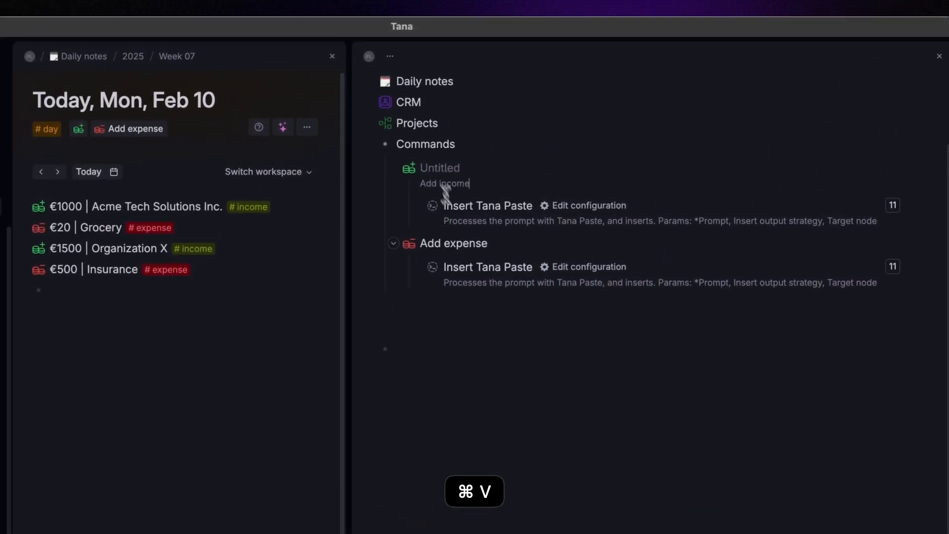
pyautogui.tripleClick(462, 243)
pyautogui.press('super+x')
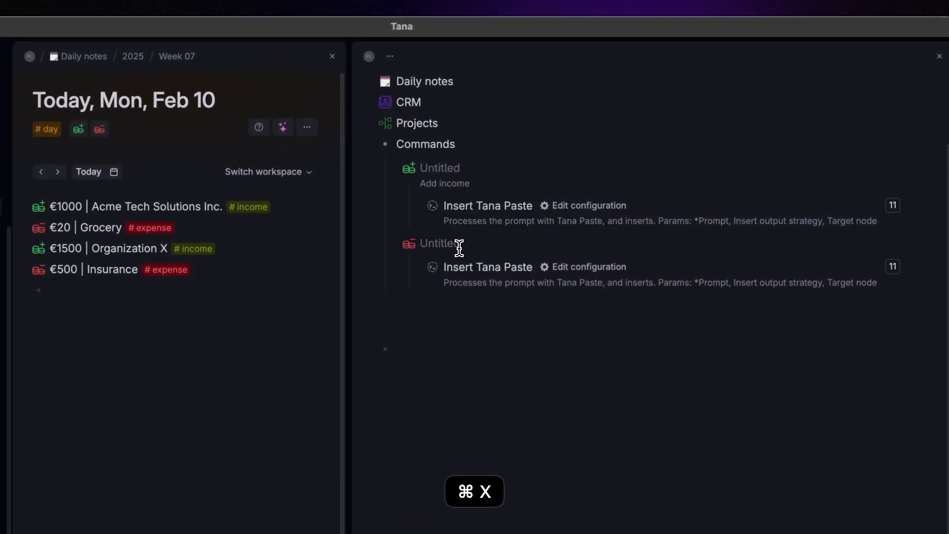
pyautogui.hotkey('ctrl', 'i')
pyautogui.press('super+v')
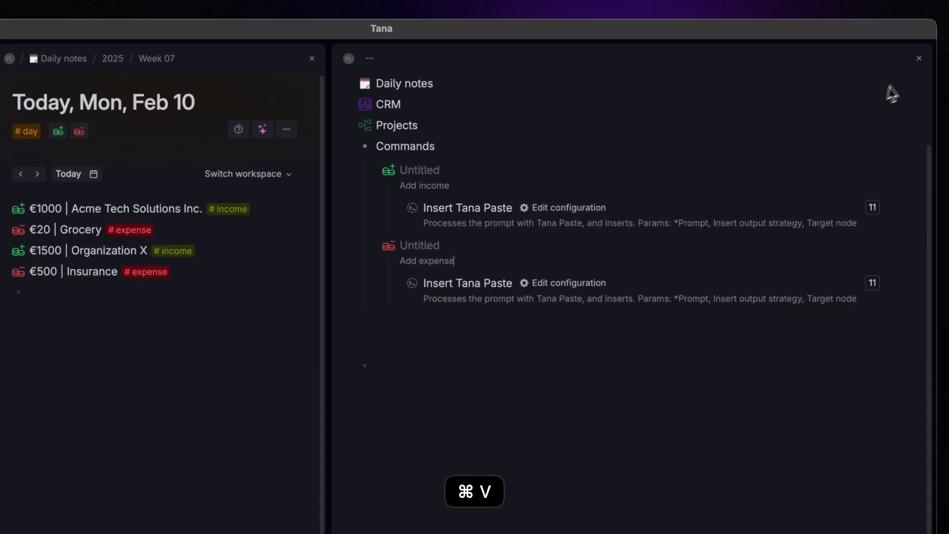
# - Widen the daily note panel, test both icon-only commands on the day and delete the two entries they create
pyautogui.moveTo(326, 212); pyautogui.dragTo(627, 206)
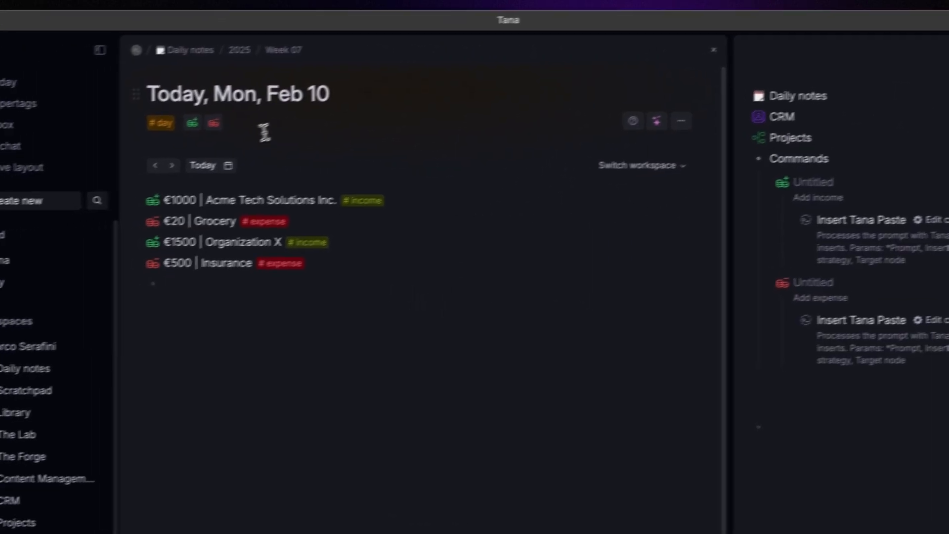
pyautogui.click(192, 122)
pyautogui.click(214, 123)
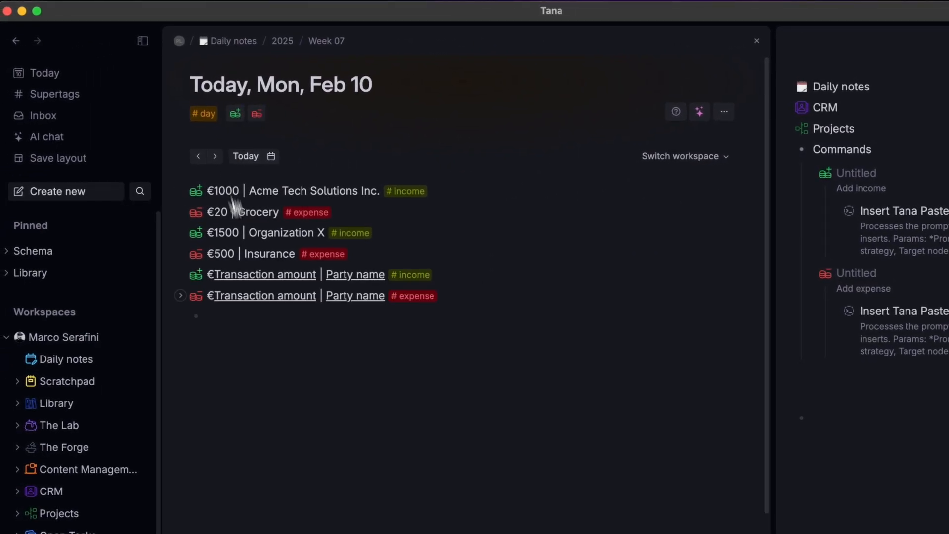
pyautogui.press('super+shift+BackSpace')
pyautogui.press('super+shift+BackSpace')
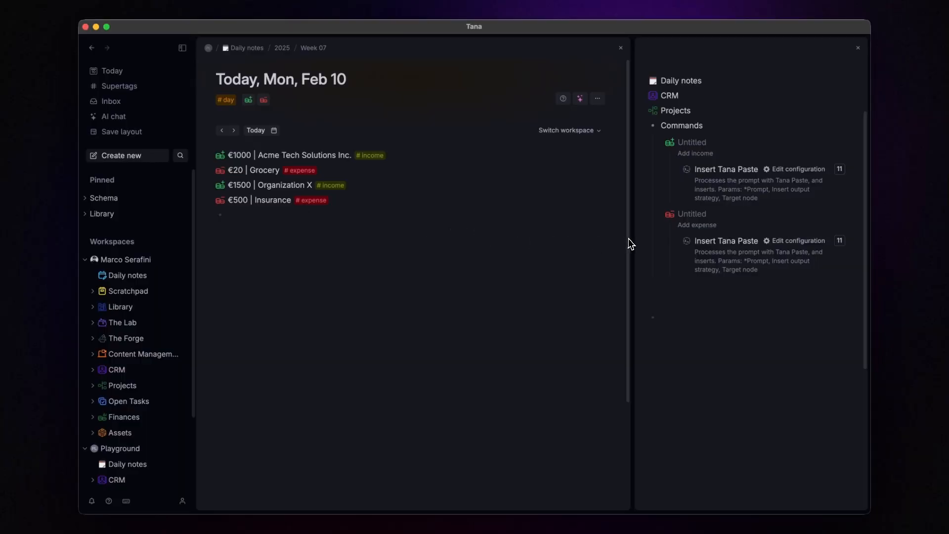
# - Widen the Playground panel and collapse both the income and expense commands under Commands
pyautogui.moveTo(631, 243); pyautogui.dragTo(475, 246)
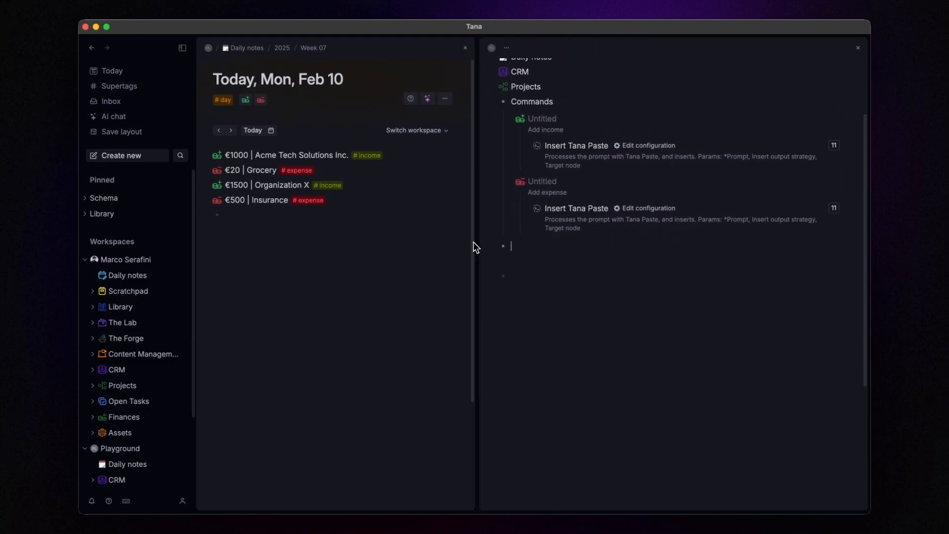
pyautogui.click(508, 182)
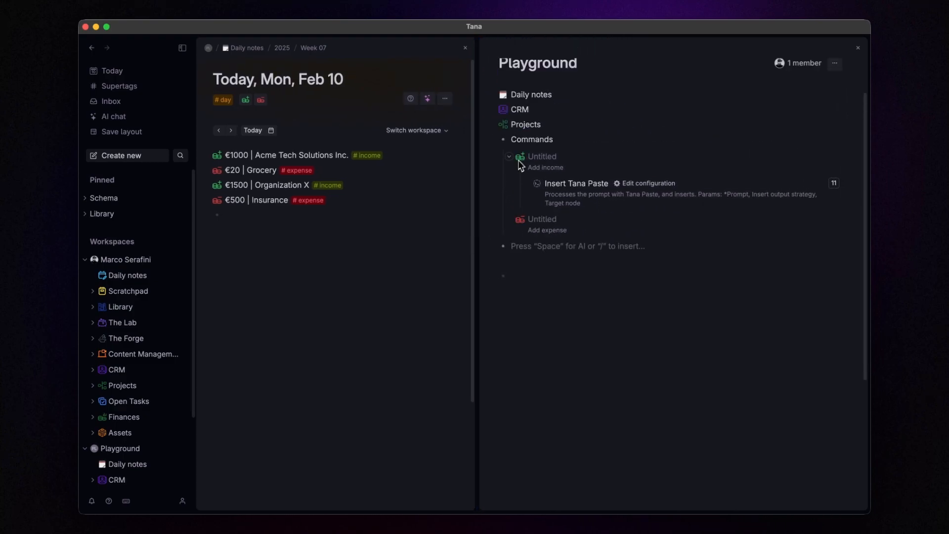
pyautogui.click(509, 157)
# - Move the Add income and Add expense texts from the descriptions back into the names of the two commands
pyautogui.doubleClick(551, 205)
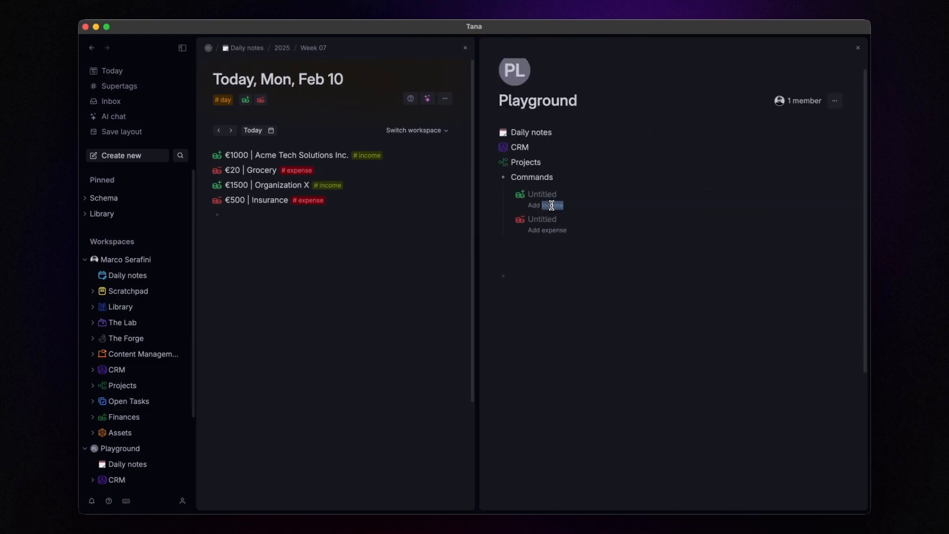
pyautogui.press('super+x')
pyautogui.press('super+v')
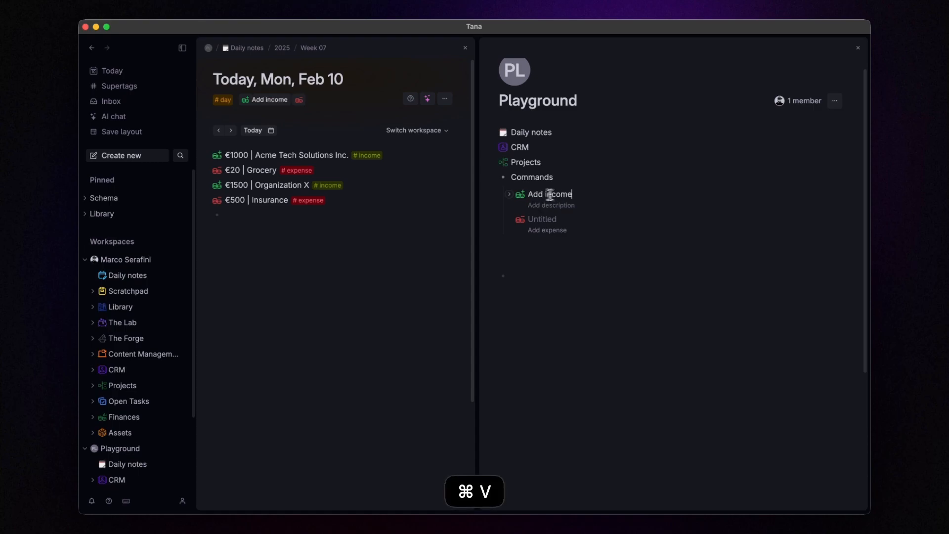
pyautogui.tripleClick(540, 227)
pyautogui.press('super+x')
pyautogui.click(547, 219)
pyautogui.press('super+v')
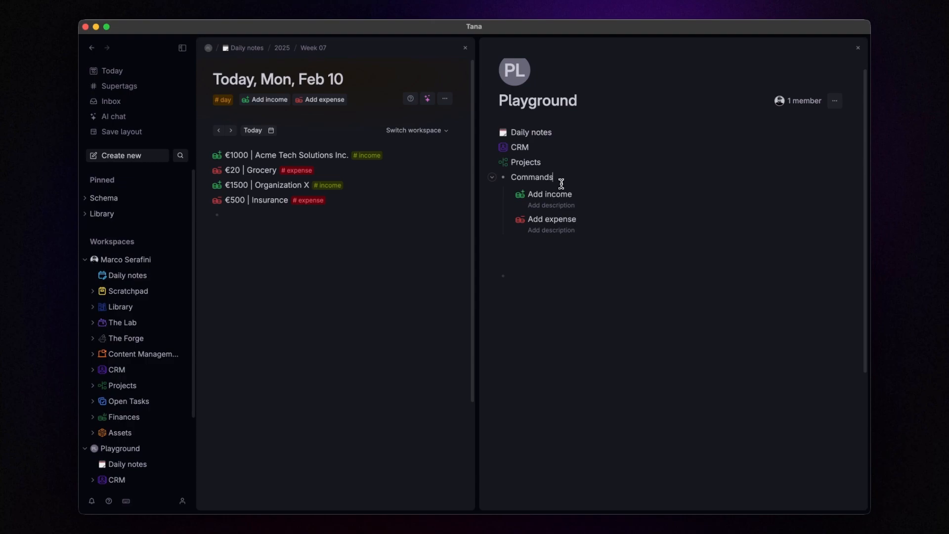
# - Add an empty node at the start of Commands, convert it to a group and nest Add income and Add expense inside it
pyautogui.press('Return')
pyautogui.press('super+k')
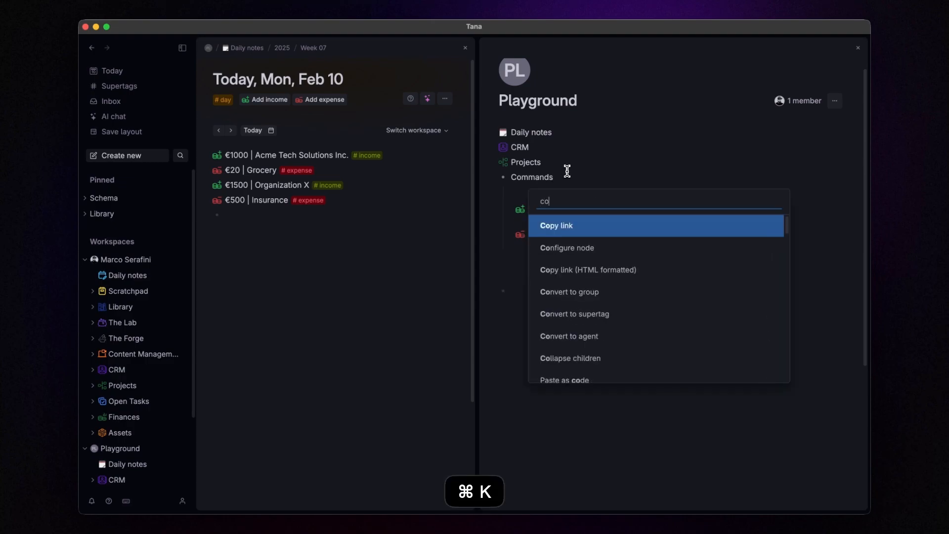
pyautogui.write('convert to group')
pyautogui.press('Return')
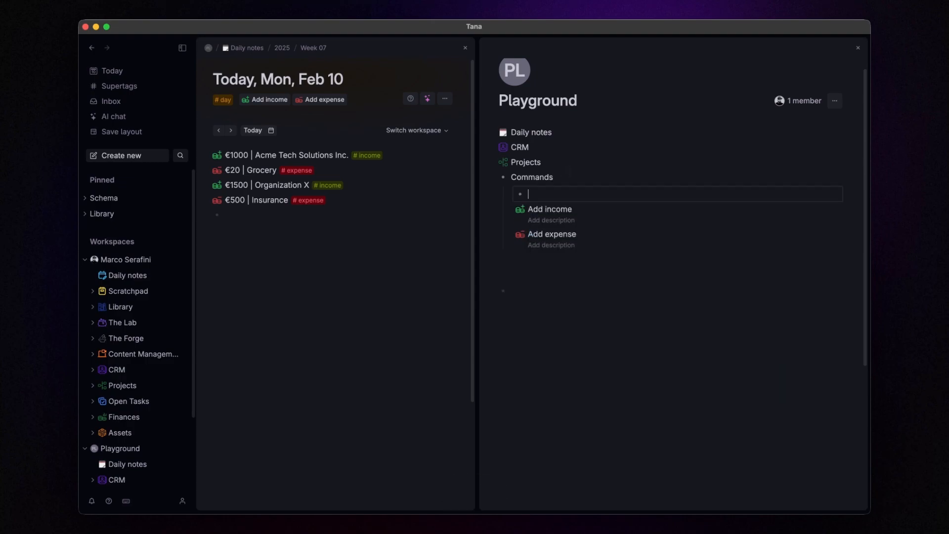
pyautogui.hotkey('shift', 'Down')
pyautogui.hotkey('shift', 'Down')
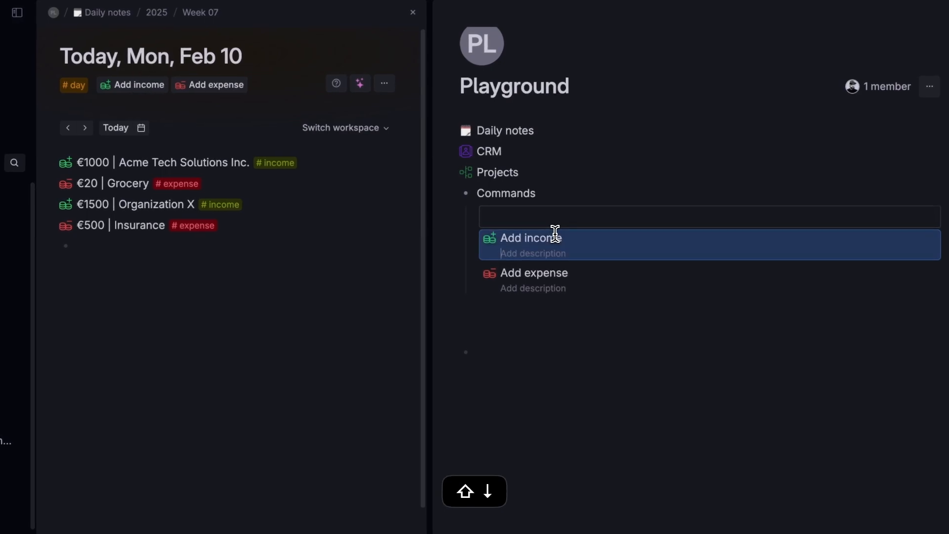
pyautogui.press('Tab')
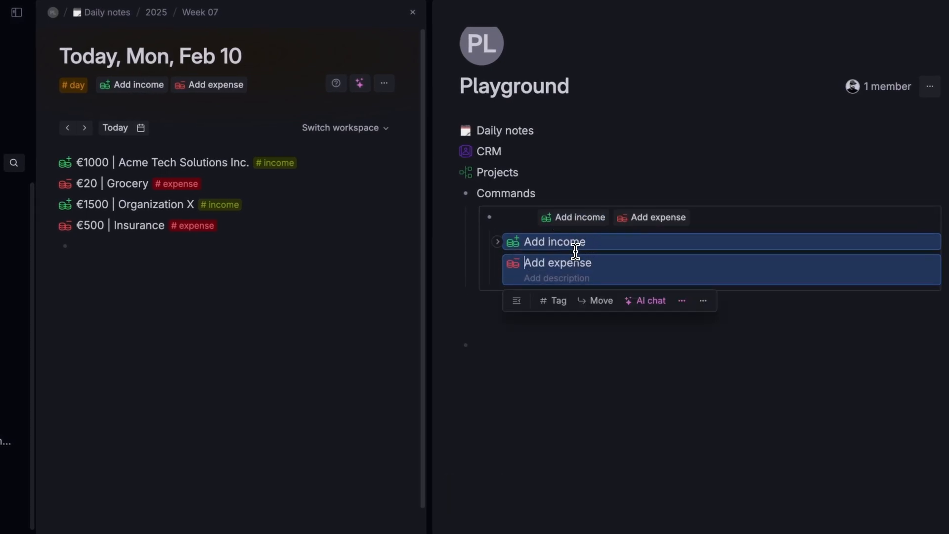
# - Open the unnamed group's debug section, add the Finances image from Finder as its Icon, and close the section
pyautogui.click(512, 218)
pyautogui.press('super+k')
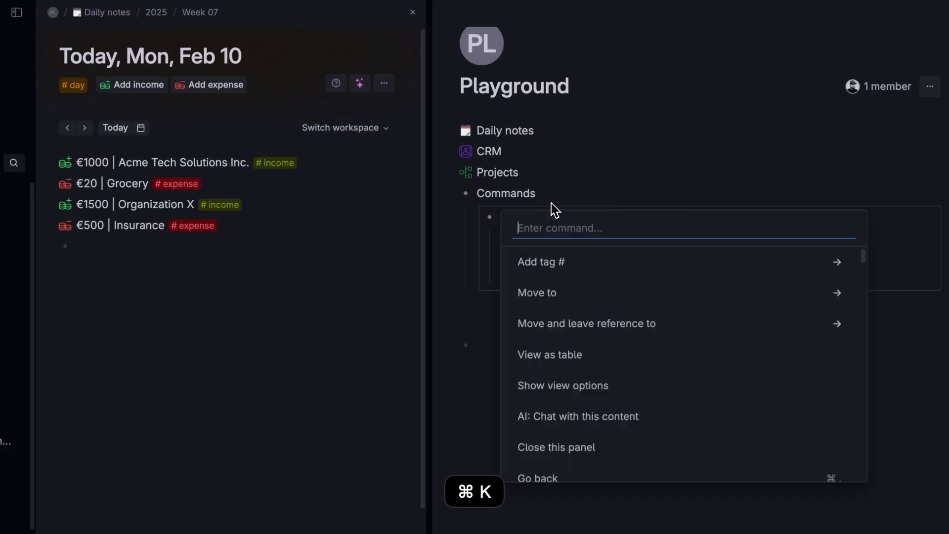
pyautogui.write('deb')
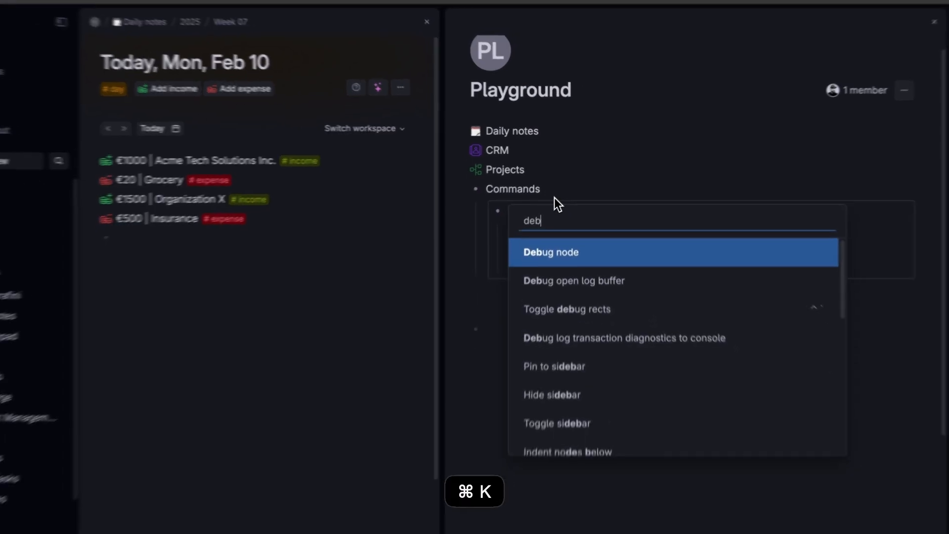
pyautogui.press('Return')
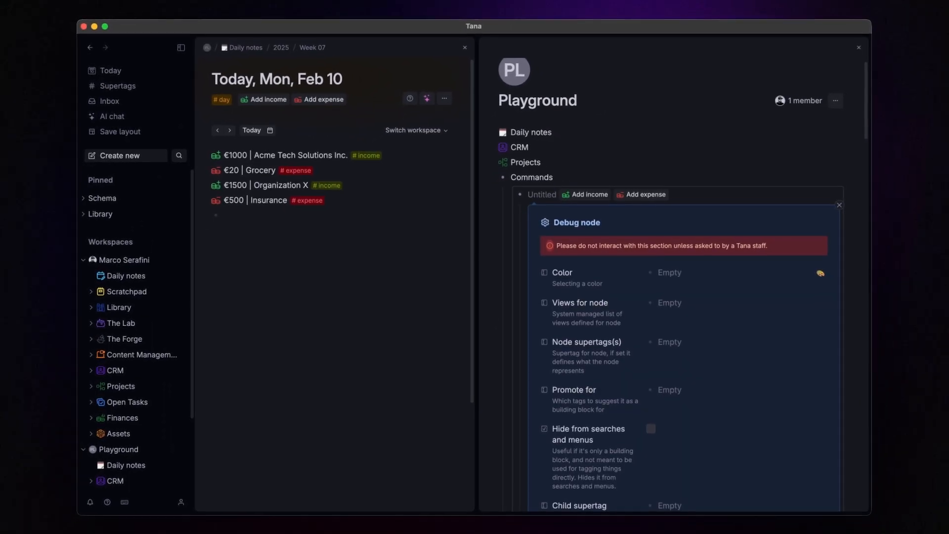
pyautogui.scroll(-5, 599, 222)
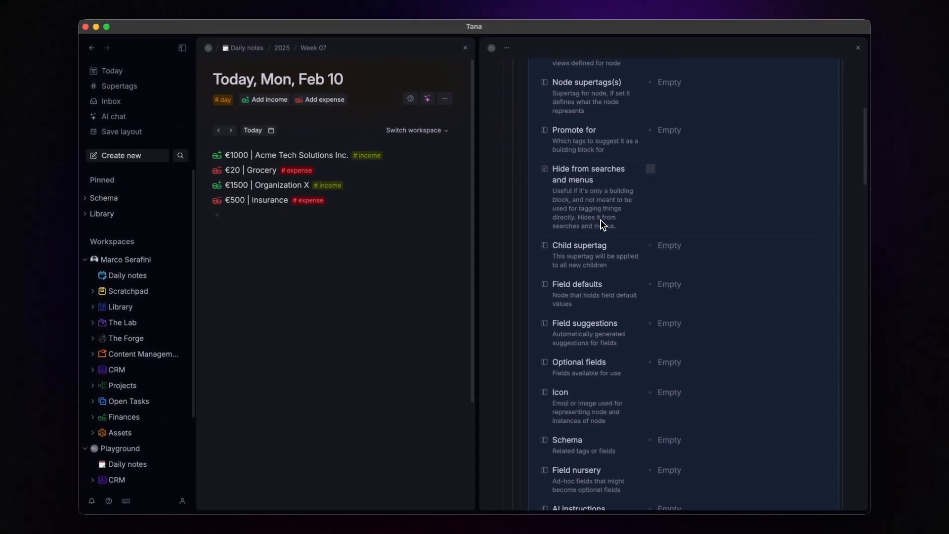
pyautogui.press('super+f')
pyautogui.click(371, 142)
pyautogui.moveTo(371, 143); pyautogui.dragTo(692, 393)
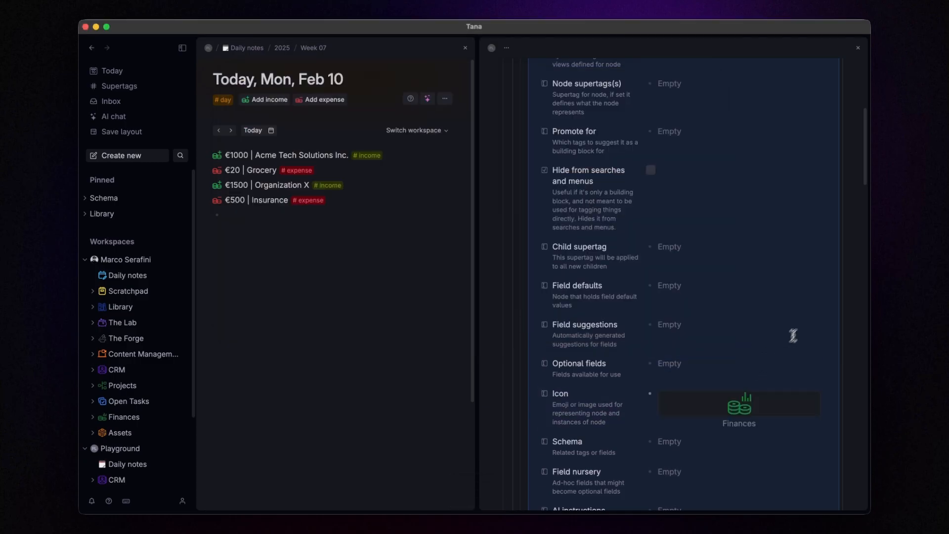
pyautogui.click(838, 220)
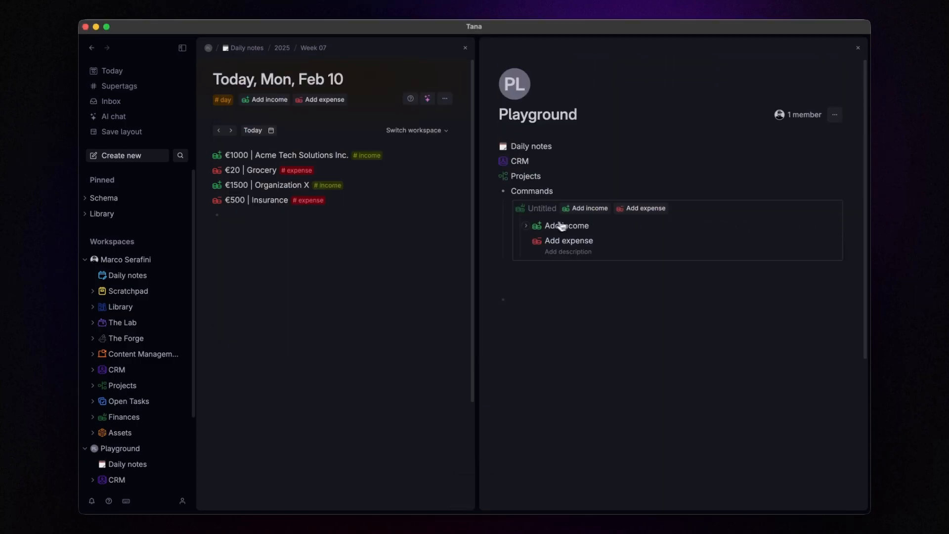
# - Give the unnamed command group the description "Add transaction" and collapse it
pyautogui.hotkey('ctrl', 'i')
pyautogui.write('Add transaction')
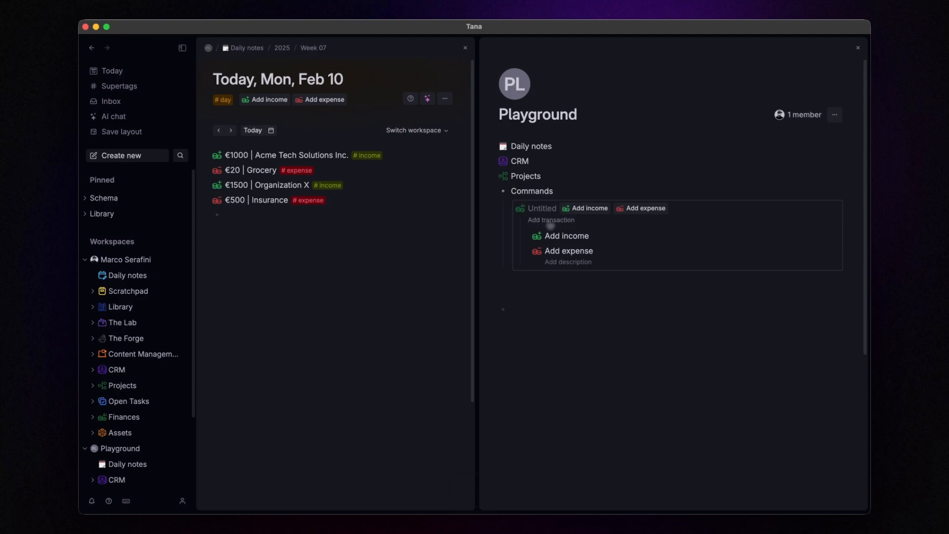
pyautogui.click(511, 210)
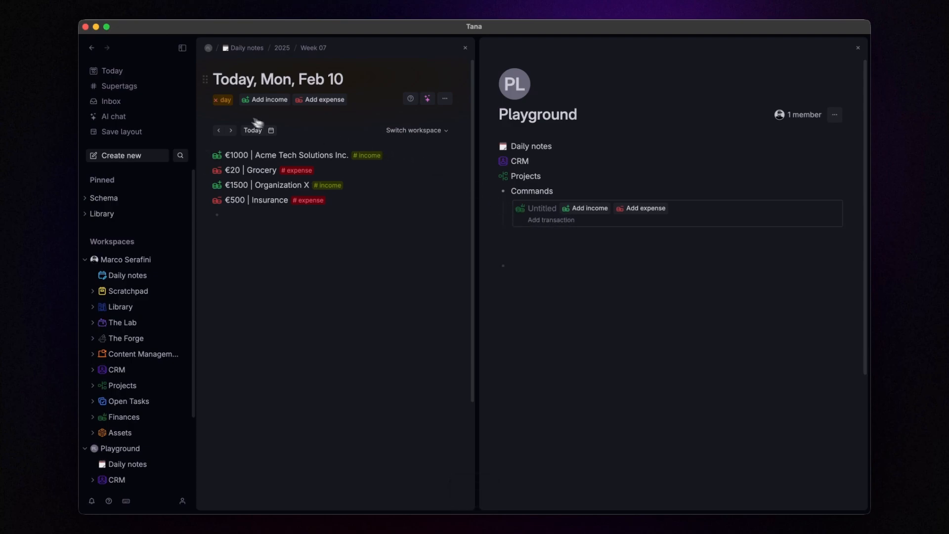
# - Open the day tag's configuration and remove Add income and Add expense from its Compact menu
pyautogui.click(223, 100)
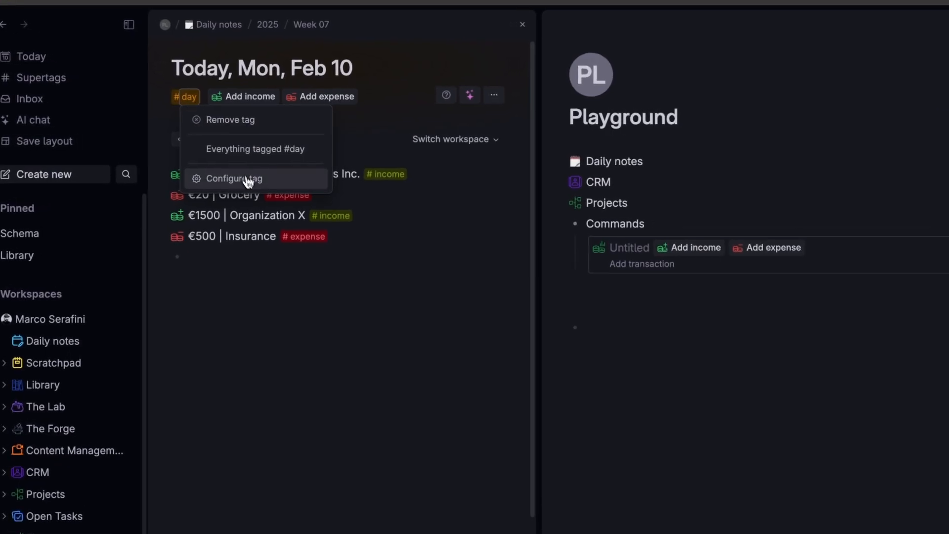
pyautogui.click(247, 181)
pyautogui.scroll(-10, 543, 316)
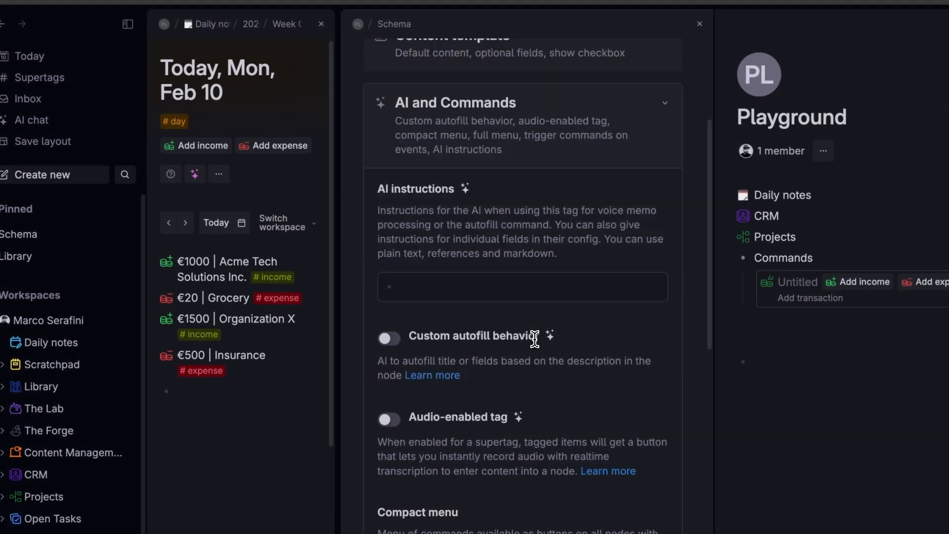
pyautogui.press('super+BackSpace')
pyautogui.press('super+BackSpace')
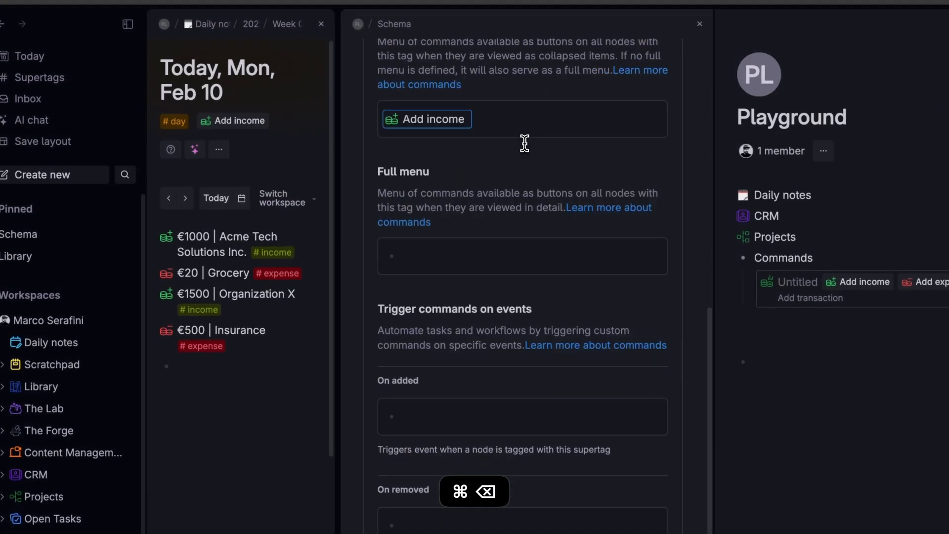
pyautogui.press('super+BackSpace')
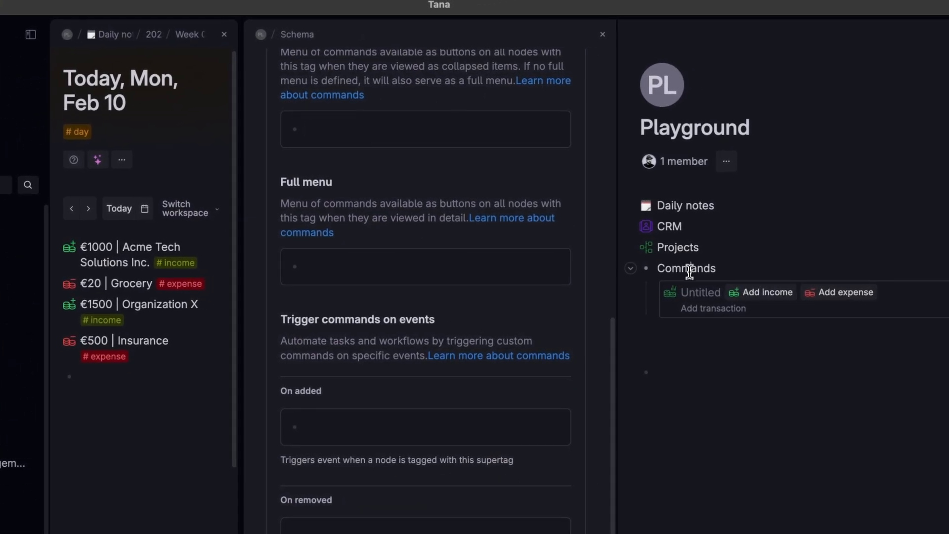
# - Copy the Add transaction command group from Playground into the day tag's Compact menu
pyautogui.press('super+c')
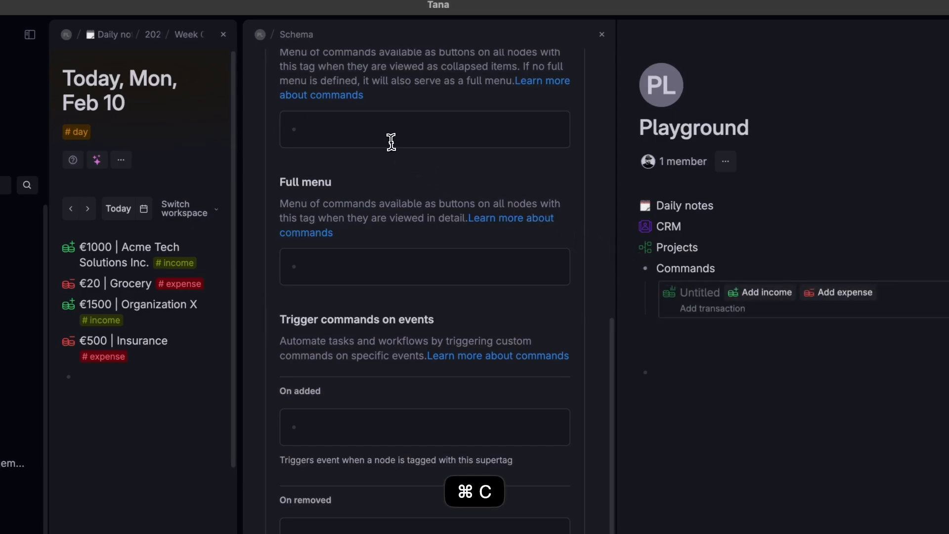
pyautogui.click(388, 139)
pyautogui.press('super+v')
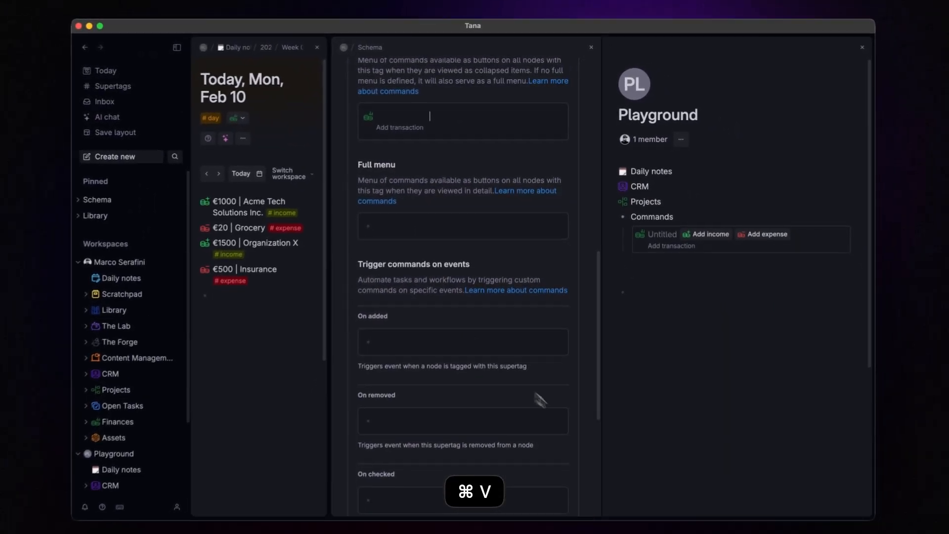
# - Close the day tag's configuration, try Add income and Add expense from today's Add transaction menu, and delete both test entries
pyautogui.click(601, 34)
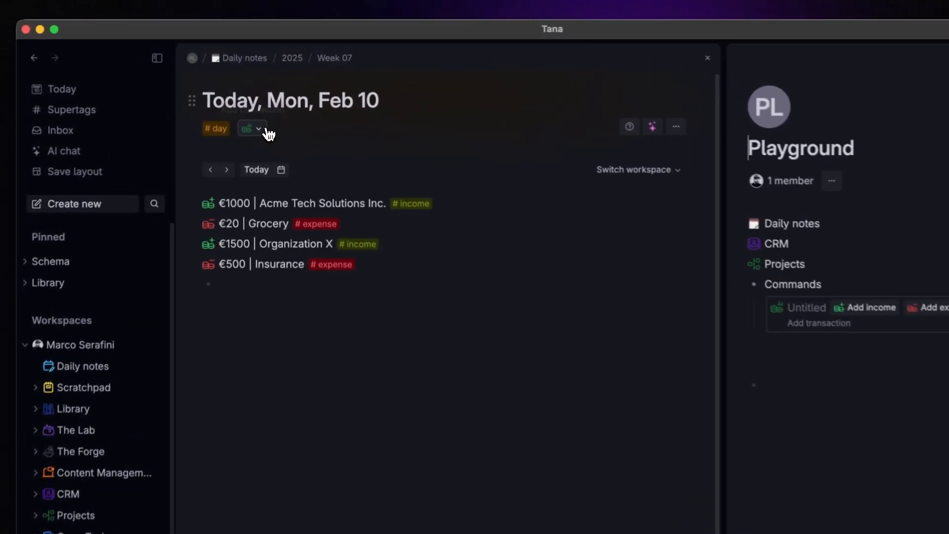
pyautogui.click(254, 100)
pyautogui.click(272, 156)
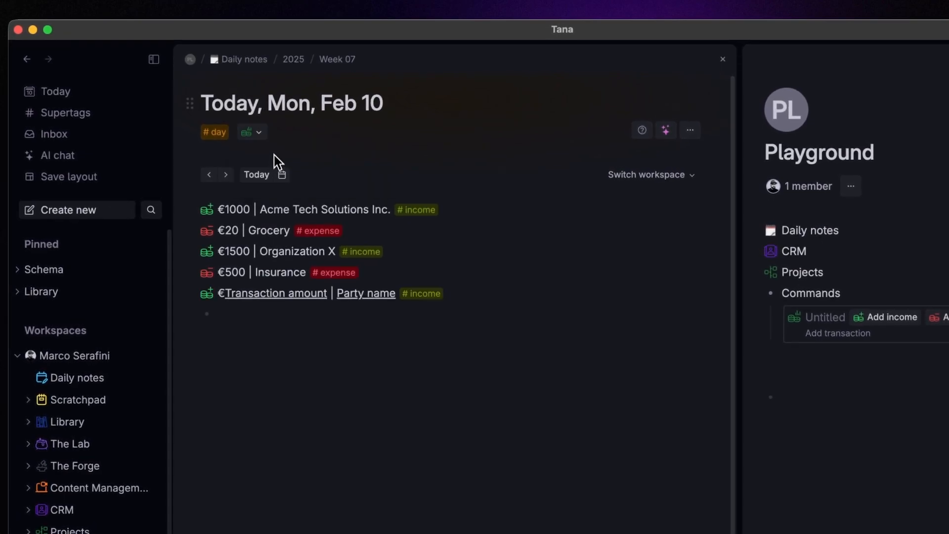
pyautogui.click(264, 133)
pyautogui.click(271, 177)
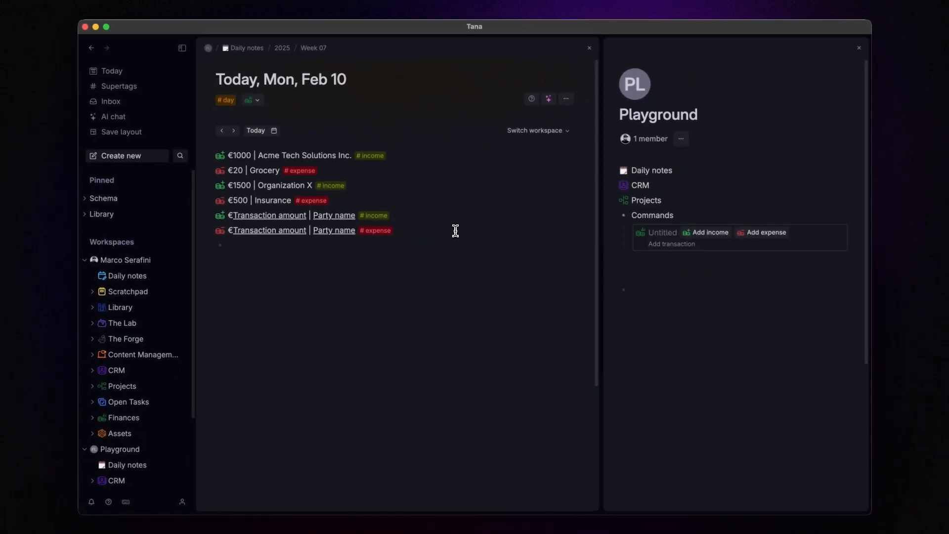
pyautogui.press('super+shift+BackSpace')
pyautogui.press('super+shift+BackSpace')
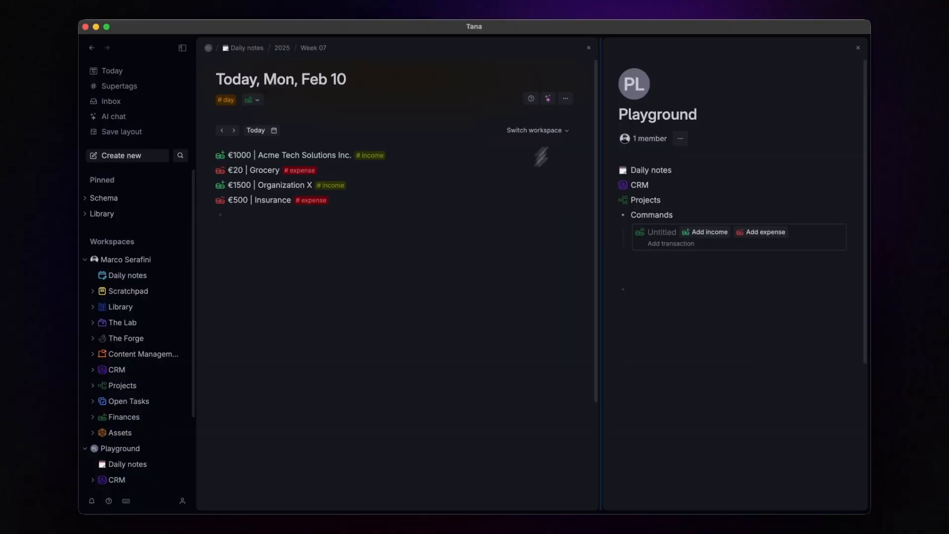
# - Close today's note and create a Personal finances > 2025 > January outline in Playground, with Income, Expense and Balance under January
pyautogui.click(589, 48)
pyautogui.click(406, 231)
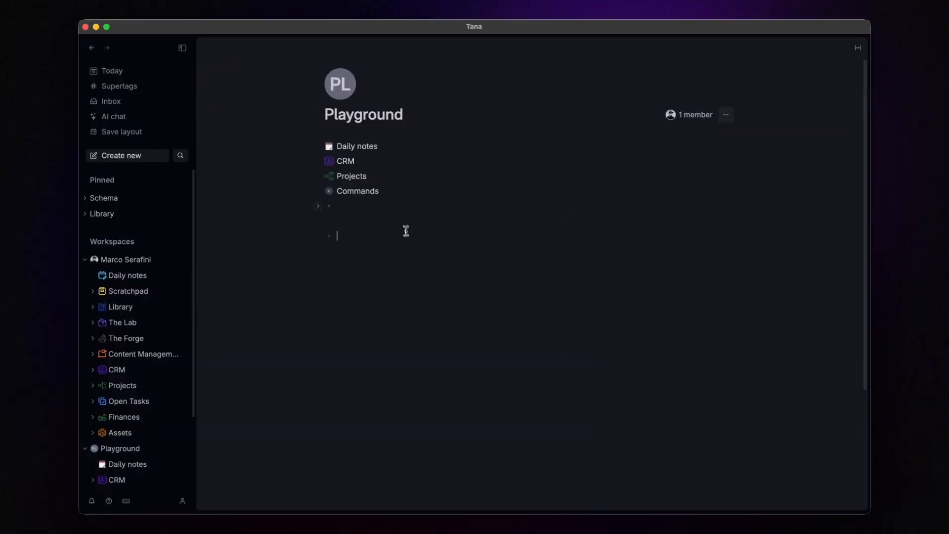
pyautogui.write('Personal finances')
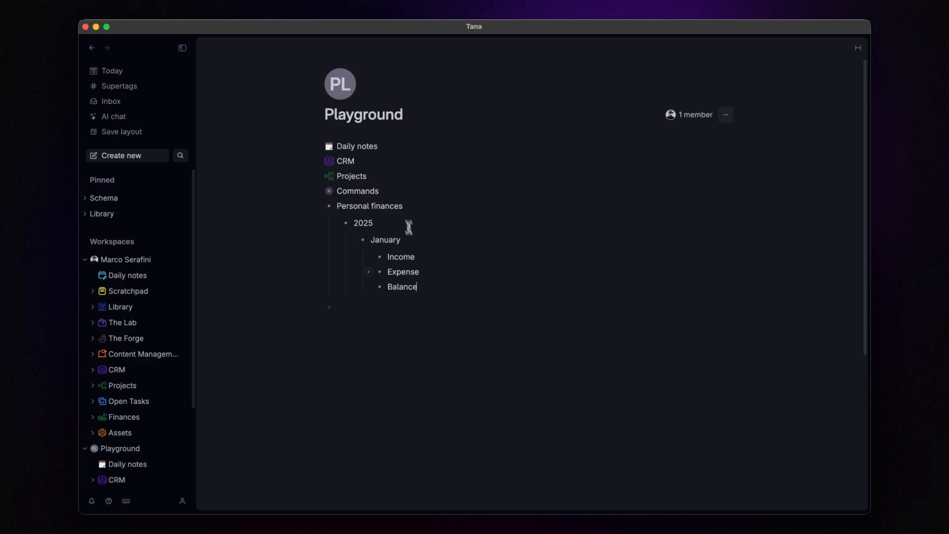
# - Convert the Income node under January into a search node
pyautogui.scroll(-1, 465, 233)
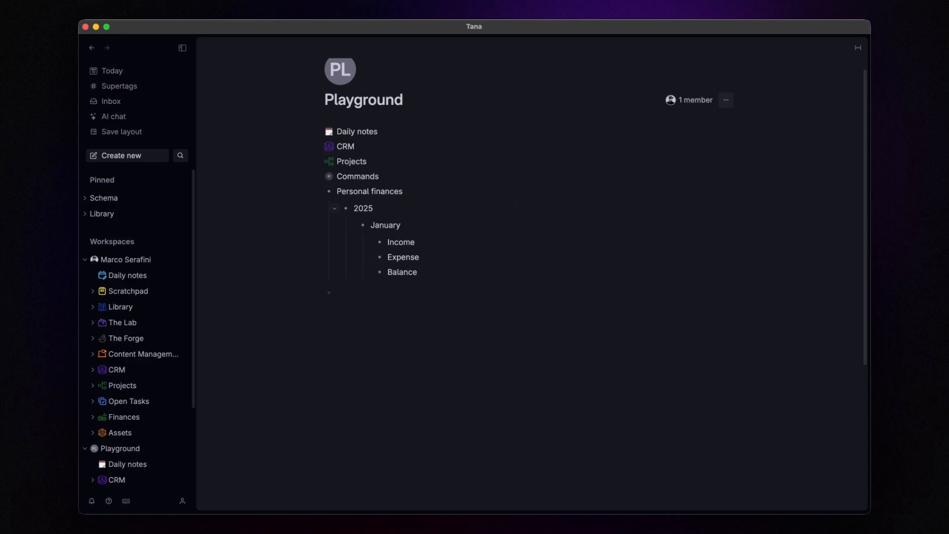
pyautogui.press('super+k')
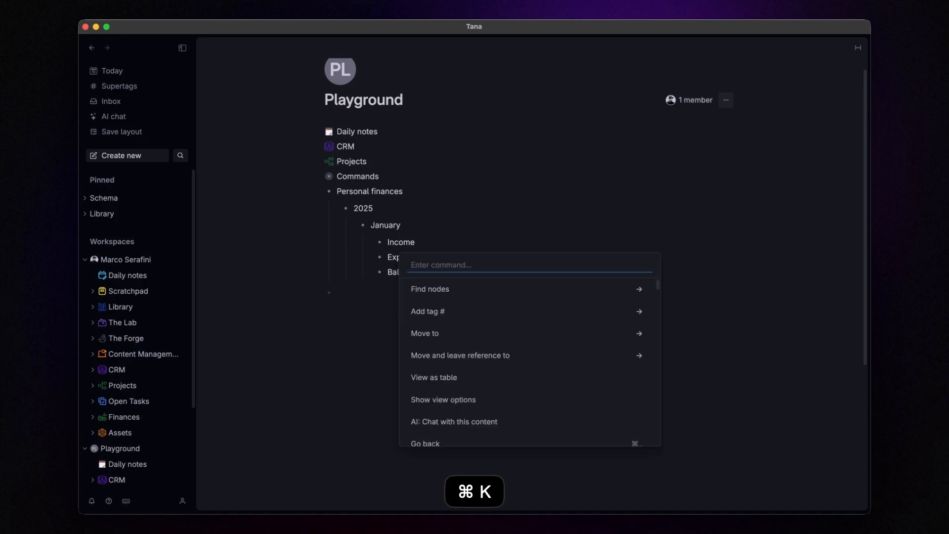
pyautogui.write('search')
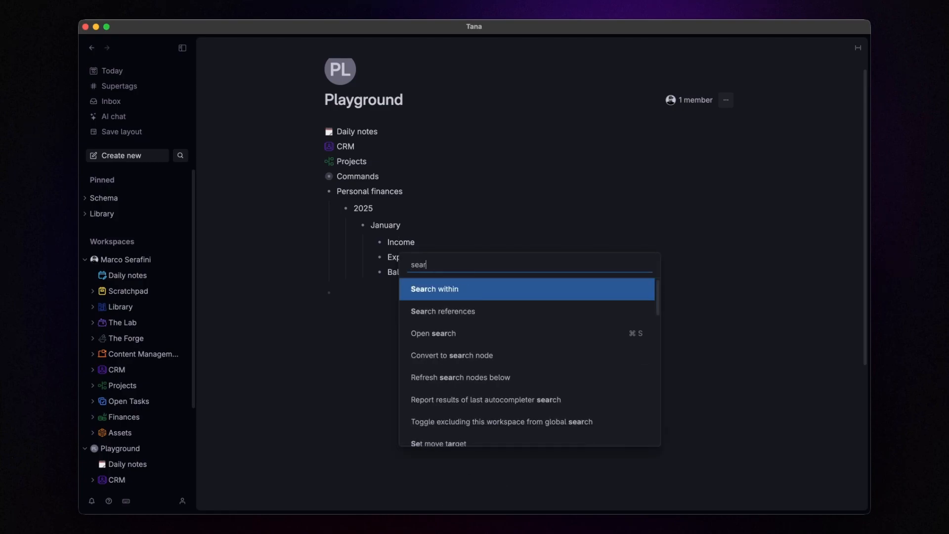
pyautogui.press('Down')
pyautogui.press('Down')
pyautogui.press('Down')
pyautogui.press('Return')
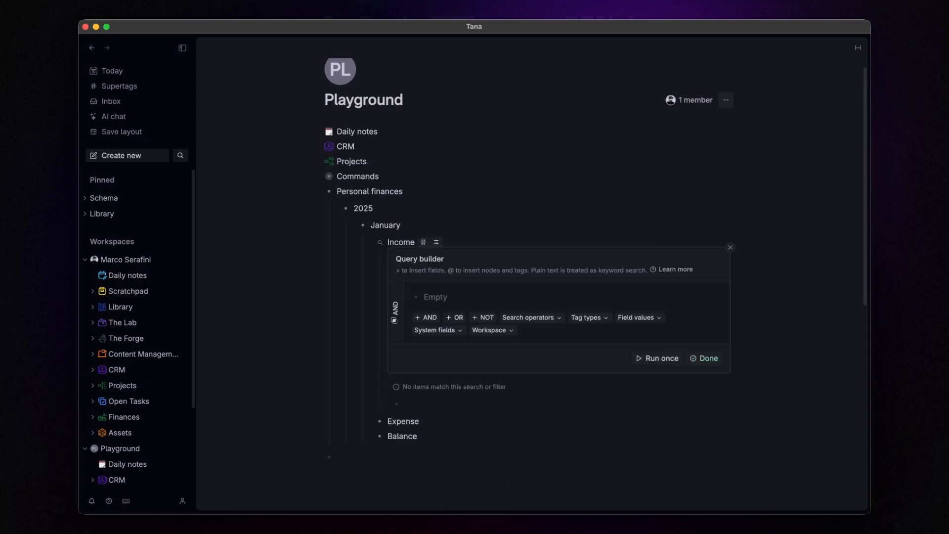
# - Build the Income query with the income supertag and Transaction date set to /2025-01/, and finish the query
pyautogui.write('#income')
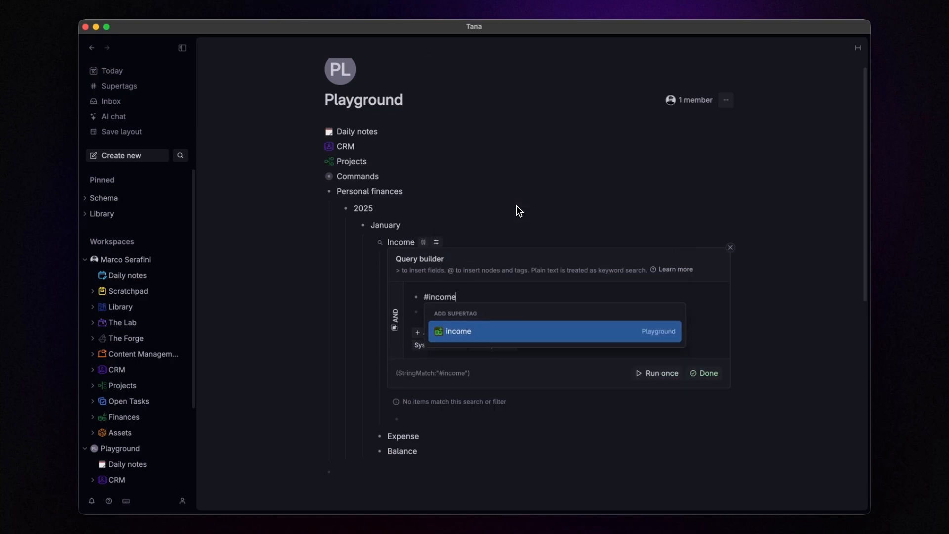
pyautogui.press('Return')
pyautogui.write('>')
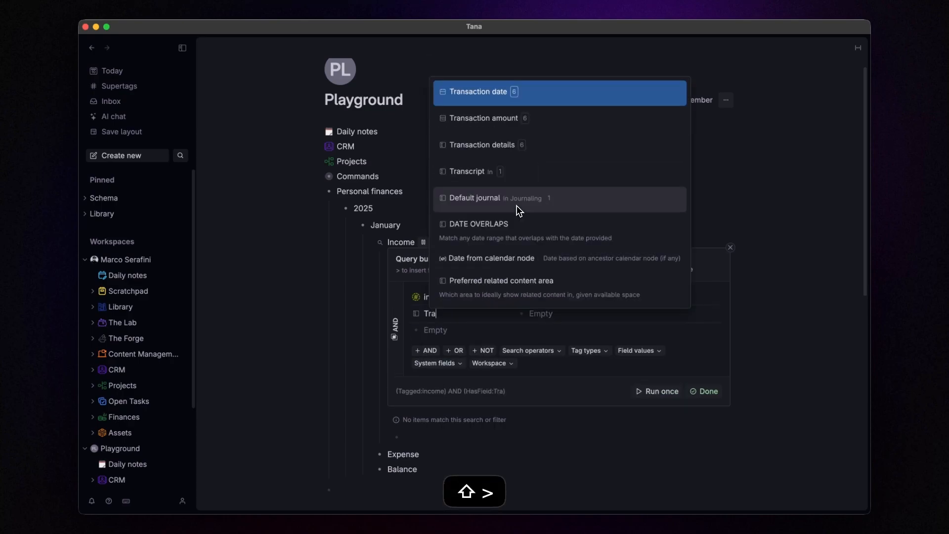
pyautogui.write('Trans')
pyautogui.press('Return')
pyautogui.press('Tab')
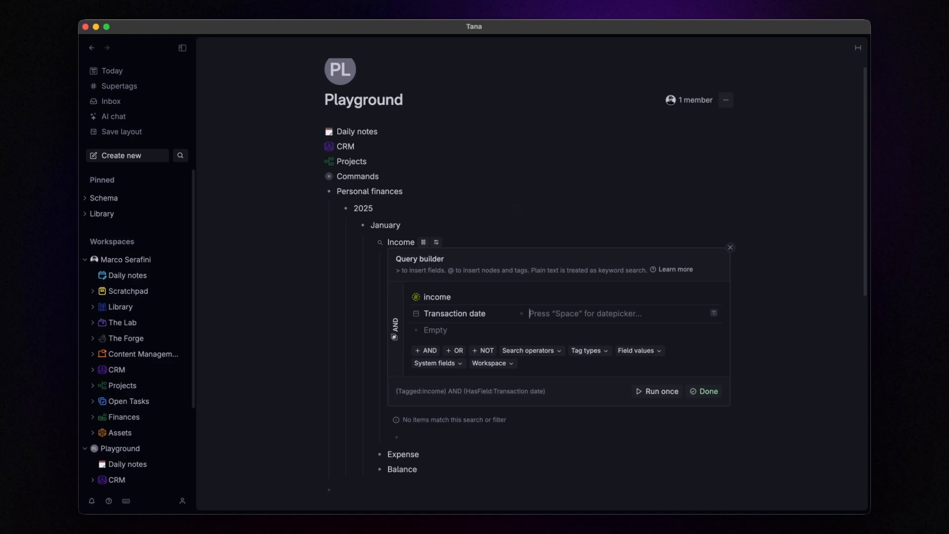
pyautogui.write('//')
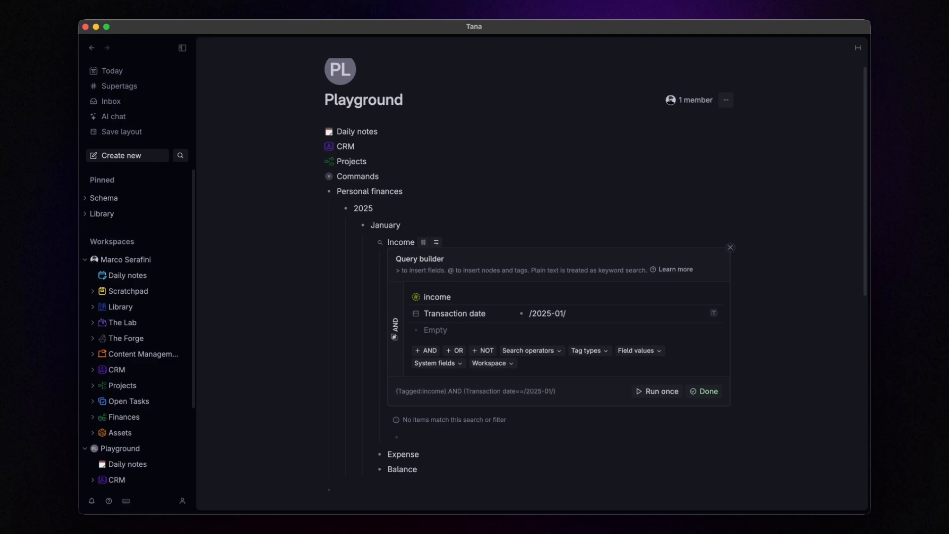
pyautogui.click(702, 395)
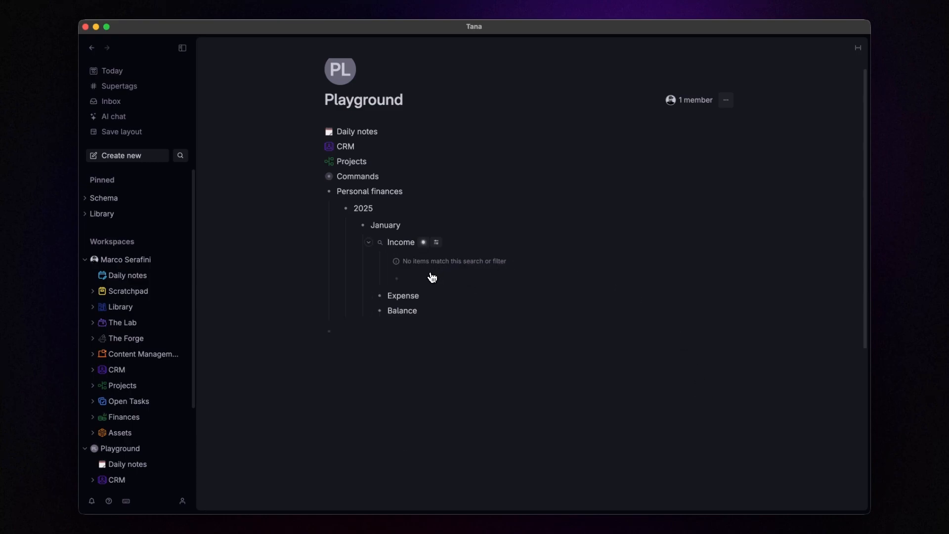
# - Open Playground's daily note alongside and set the Acme Tech Solutions Inc. income's Transaction date to January 23, 2025
pyautogui.scroll(1, 433, 278)
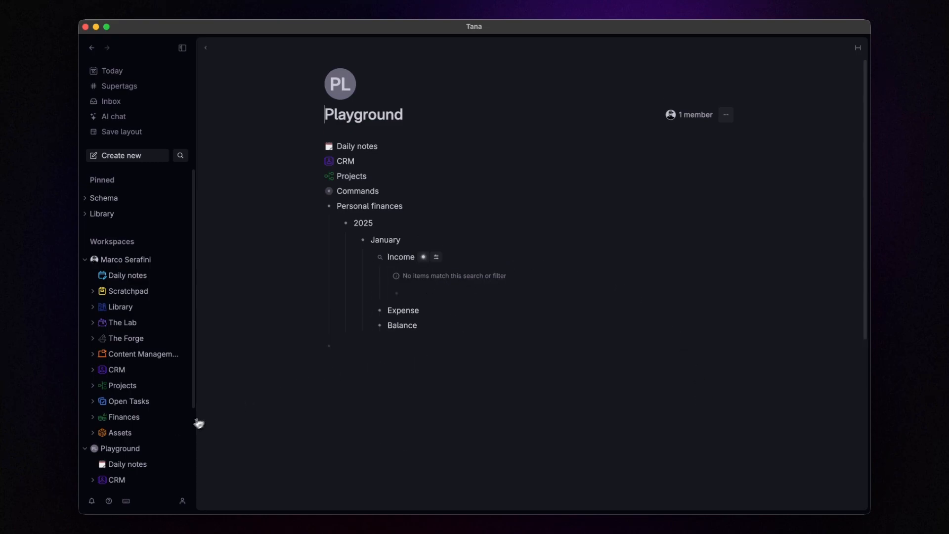
pyautogui.click(131, 463)
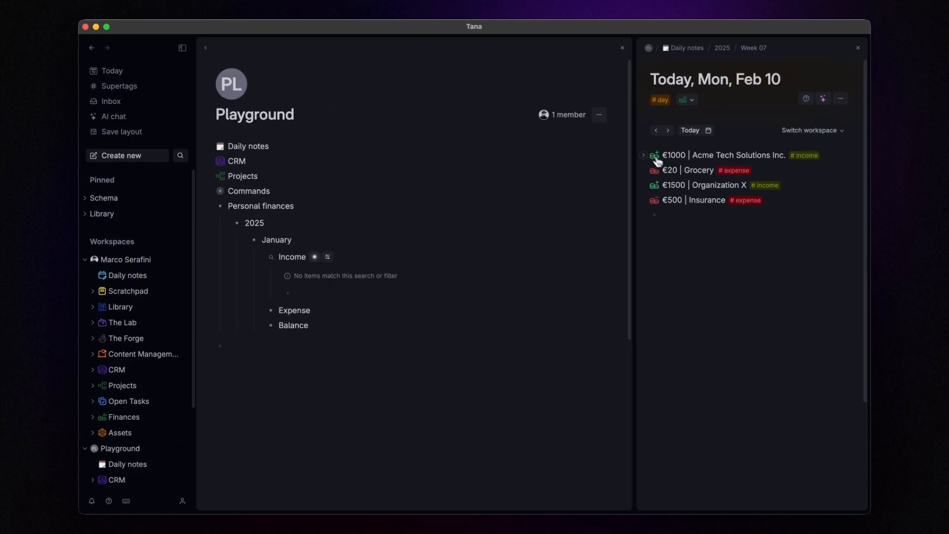
pyautogui.click(646, 156)
pyautogui.click(714, 193)
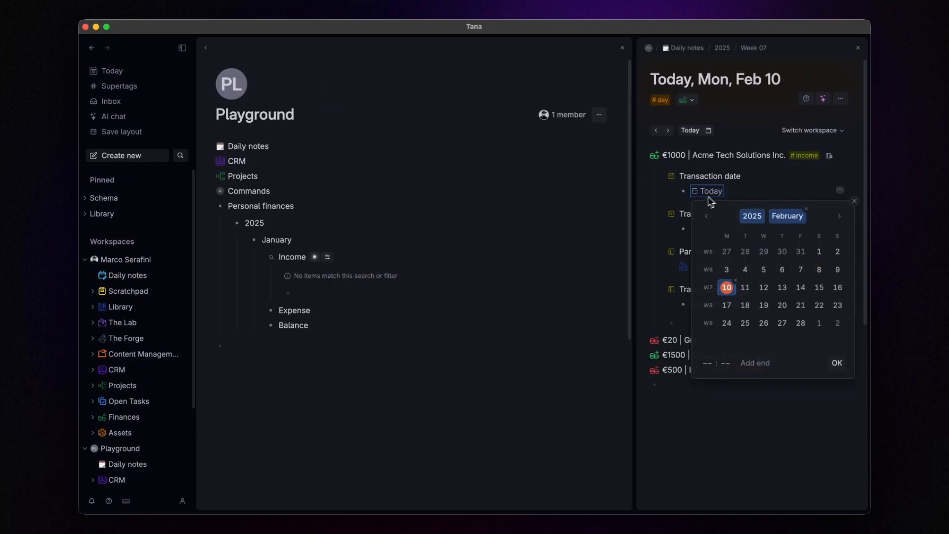
pyautogui.click(721, 218)
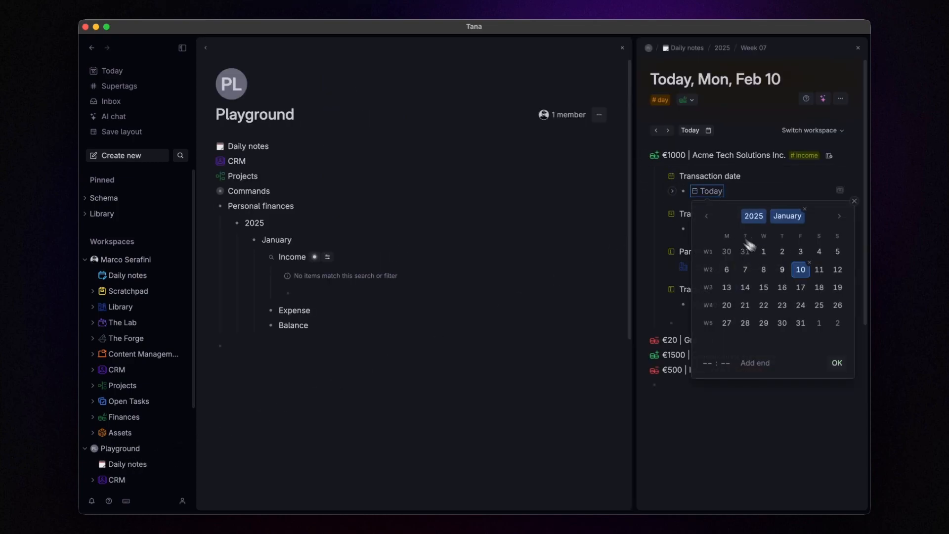
pyautogui.click(786, 304)
pyautogui.click(837, 363)
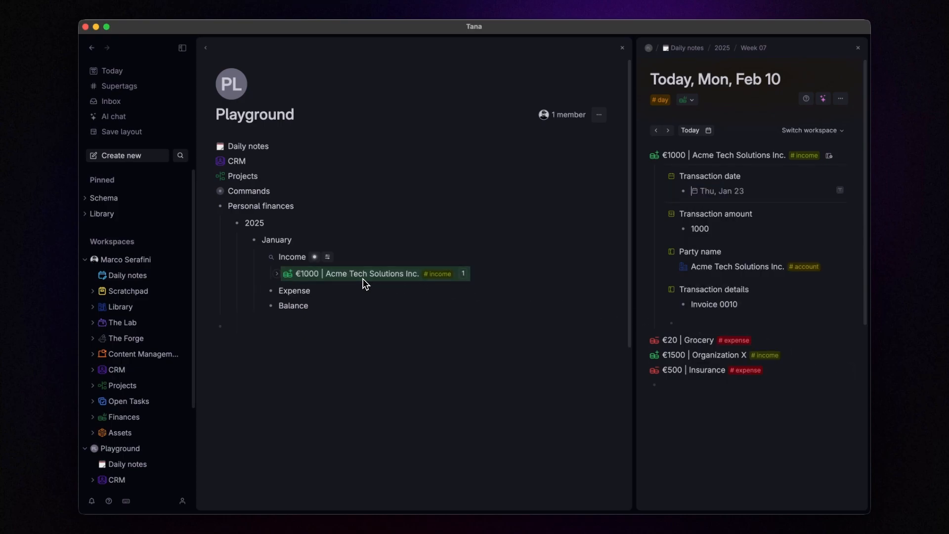
# - Set the Grocery expense's Transaction date to January 14, 2025, and close the daily note
pyautogui.click(644, 340)
pyautogui.scroll(-2, 697, 309)
pyautogui.click(712, 278)
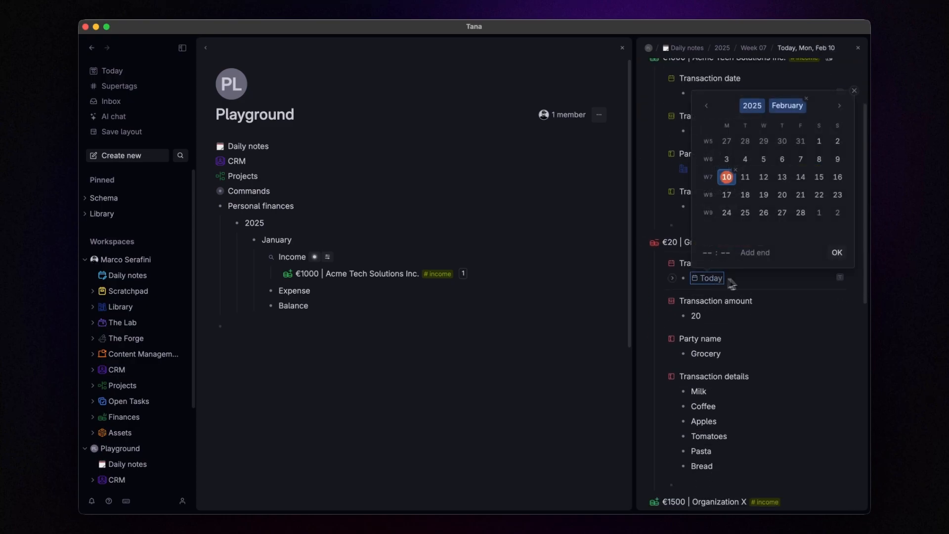
pyautogui.click(745, 177)
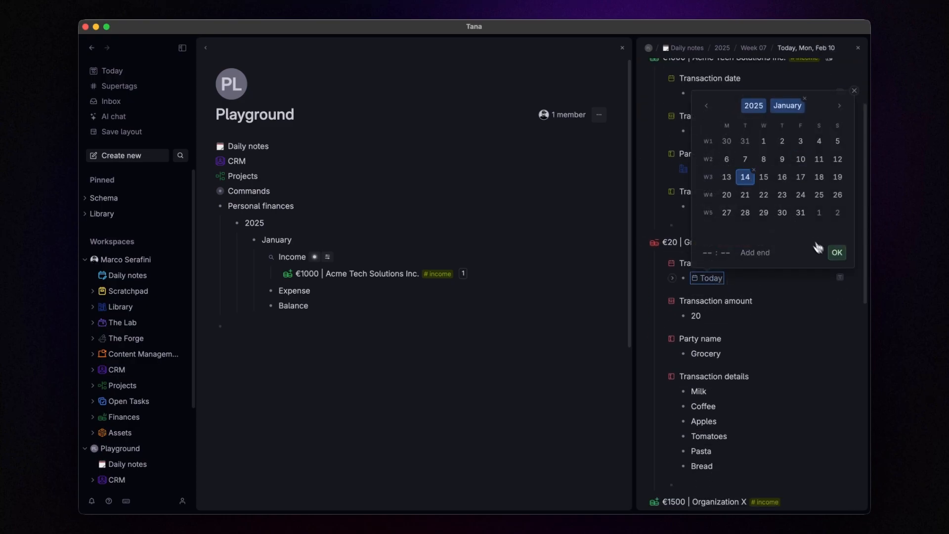
pyautogui.click(836, 253)
pyautogui.click(858, 48)
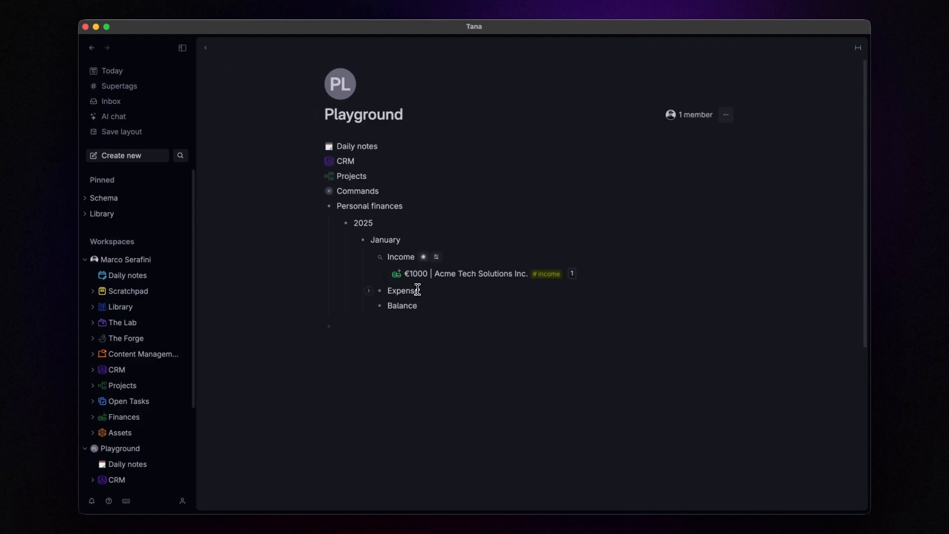
# - Convert the Expense node under January into a search node
pyautogui.press('super+k')
pyautogui.write('sear')
pyautogui.press('Down')
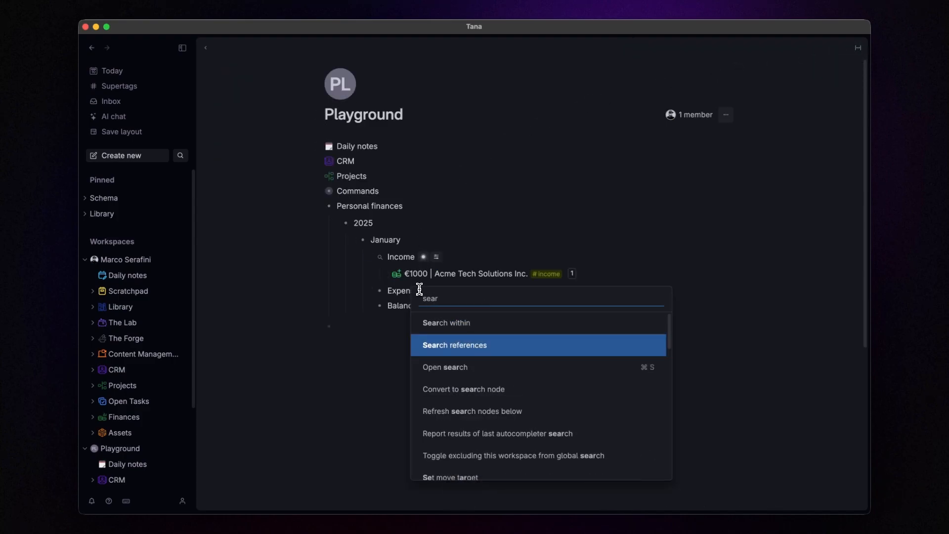
pyautogui.press('Down')
pyautogui.press('Down')
pyautogui.press('Return')
# - Build the Expense query with the expense supertag and Transaction date set to /2025-01/, run it once and finish it
pyautogui.write('#ep')
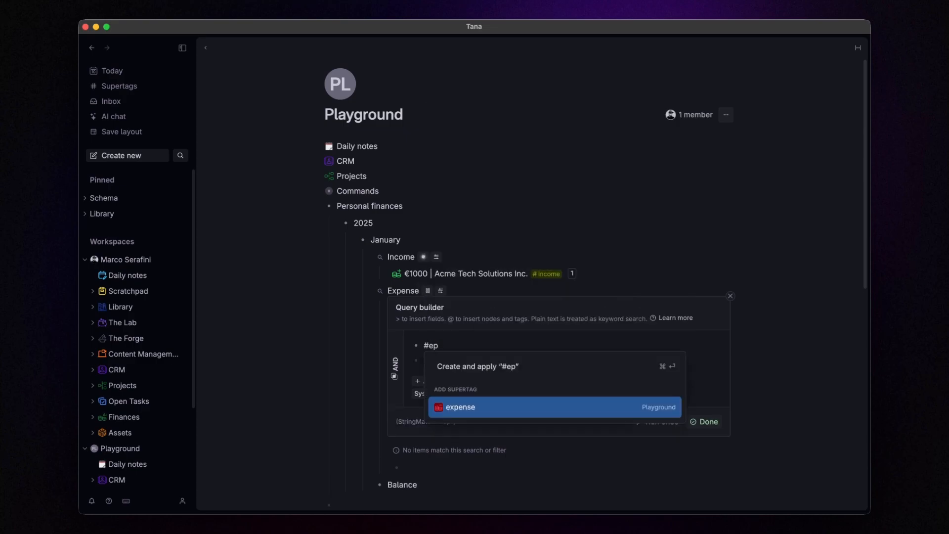
pyautogui.press('Return')
pyautogui.write('>')
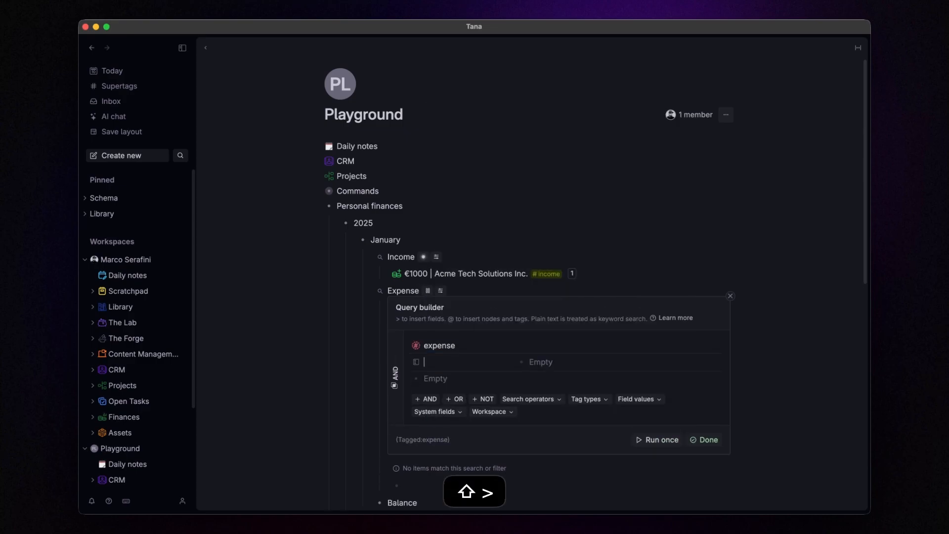
pyautogui.write('Tran')
pyautogui.press('Return')
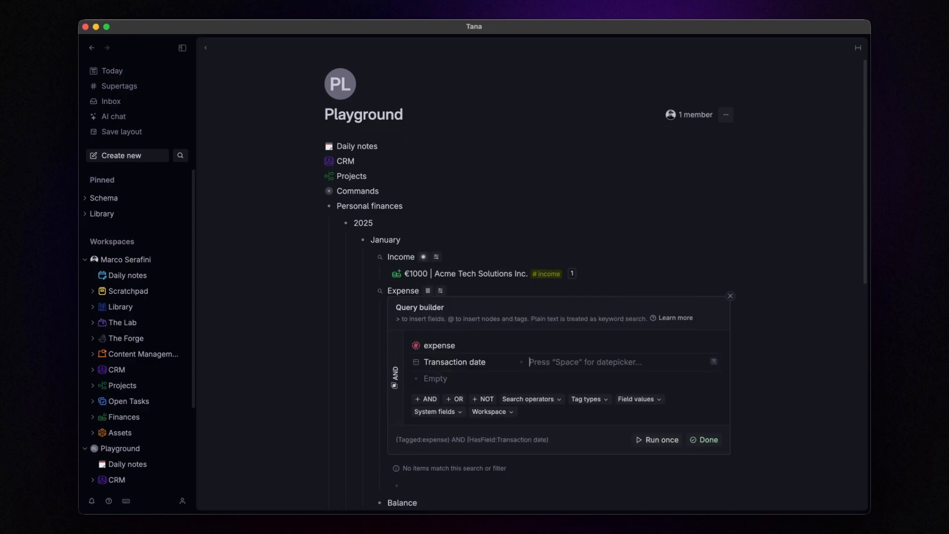
pyautogui.write('/2025-')
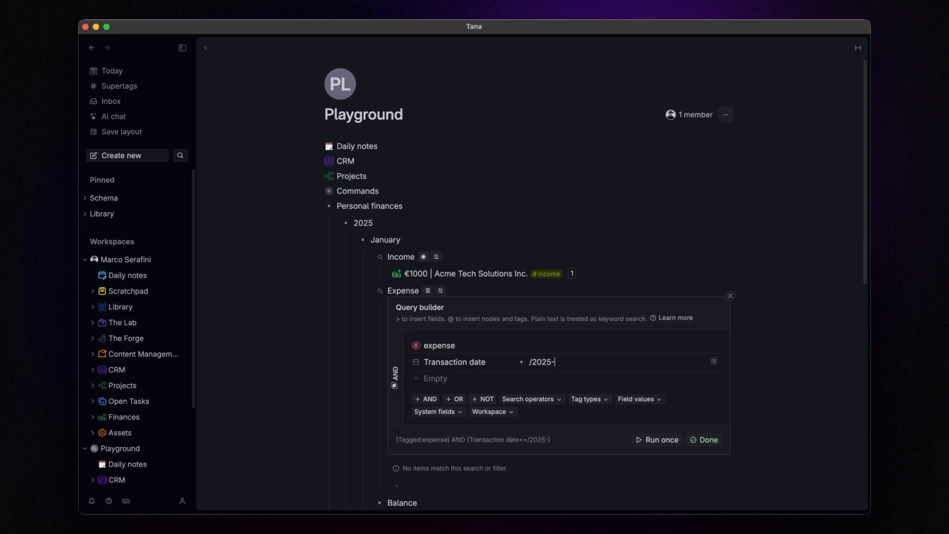
pyautogui.write('/')
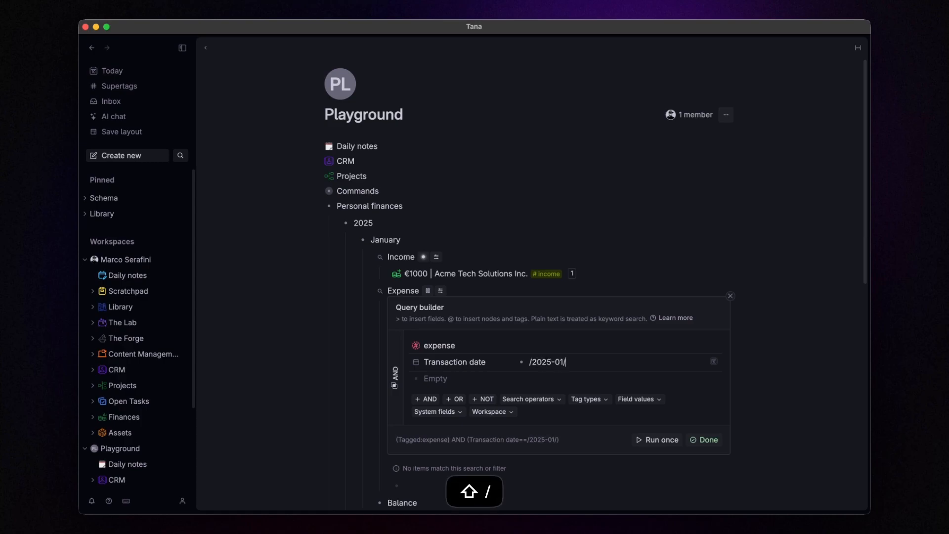
pyautogui.click(652, 439)
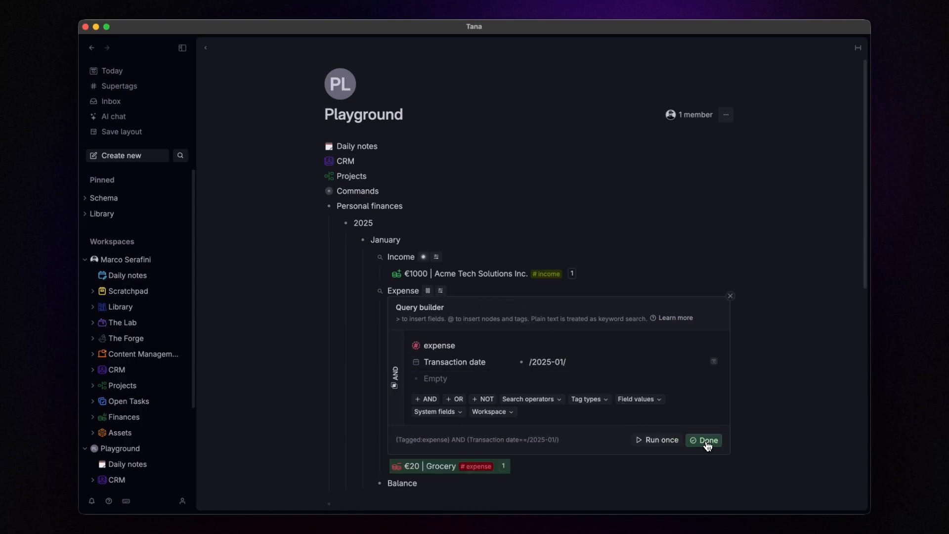
pyautogui.click(708, 442)
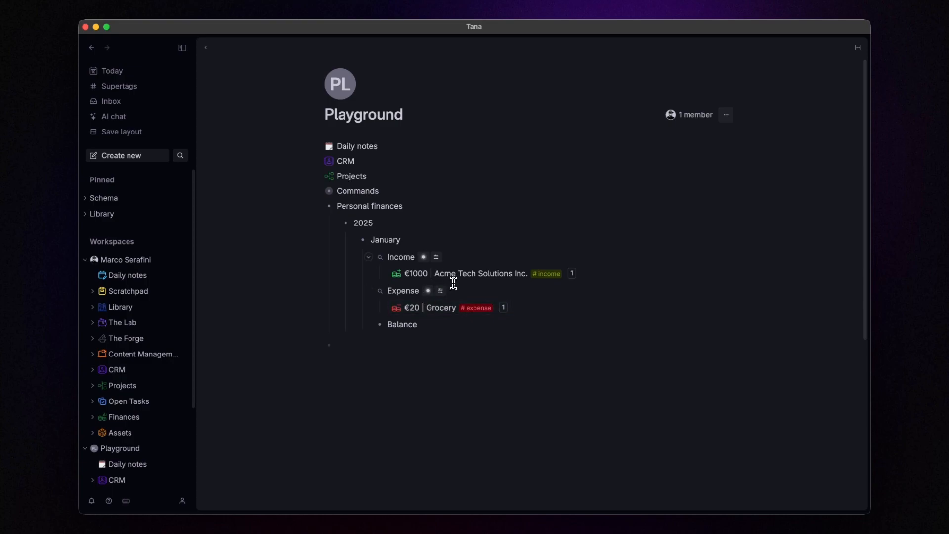
# - Convert the Balance node under January into a search node
pyautogui.scroll(-5, 453, 283)
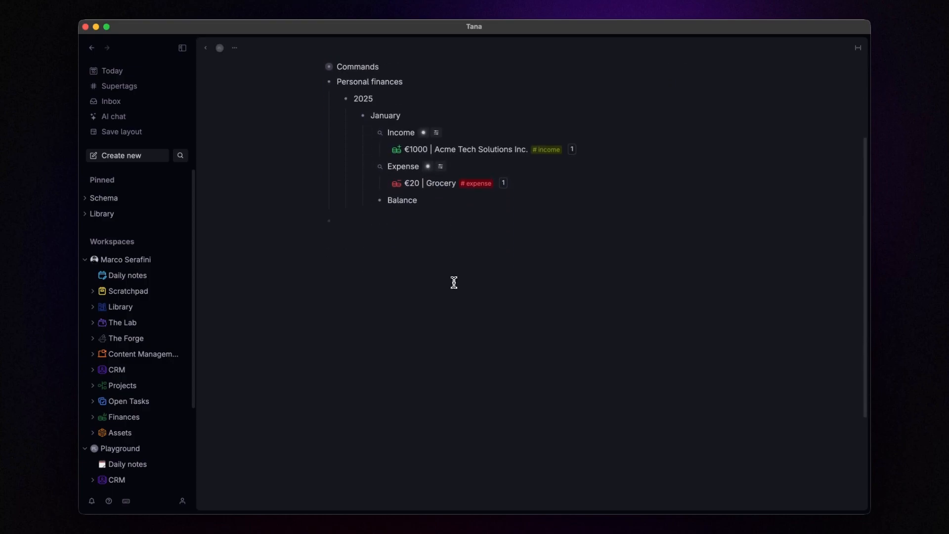
pyautogui.press('cmd+k')
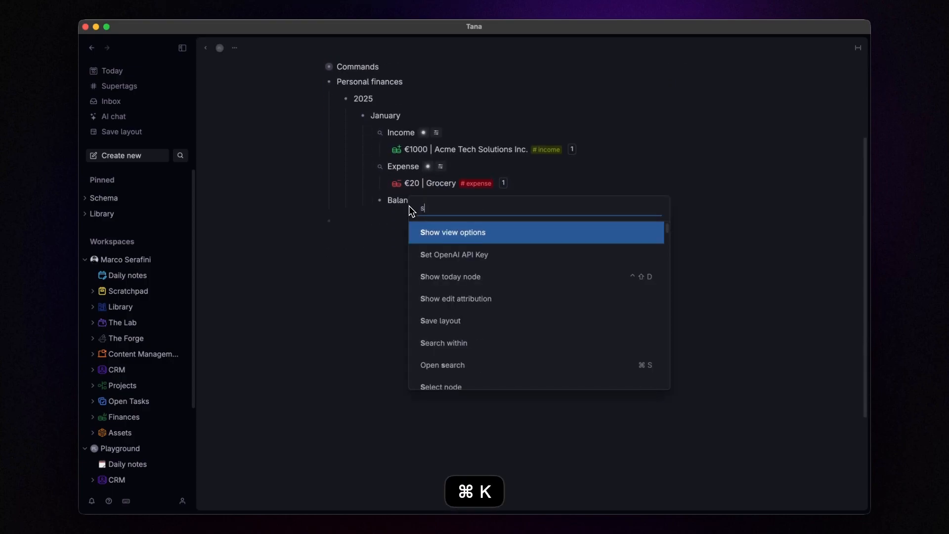
pyautogui.write('sear')
pyautogui.press('Down')
pyautogui.press('Down')
pyautogui.press('Down')
pyautogui.press('Return')
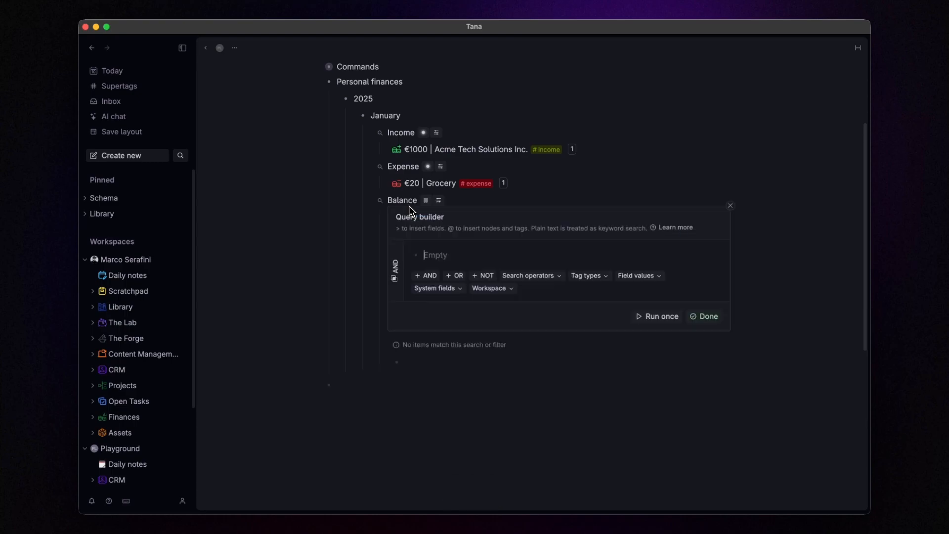
# - Add an OR condition to the Balance query that matches the income and expense supertags
pyautogui.write('OR')
pyautogui.press('Return')
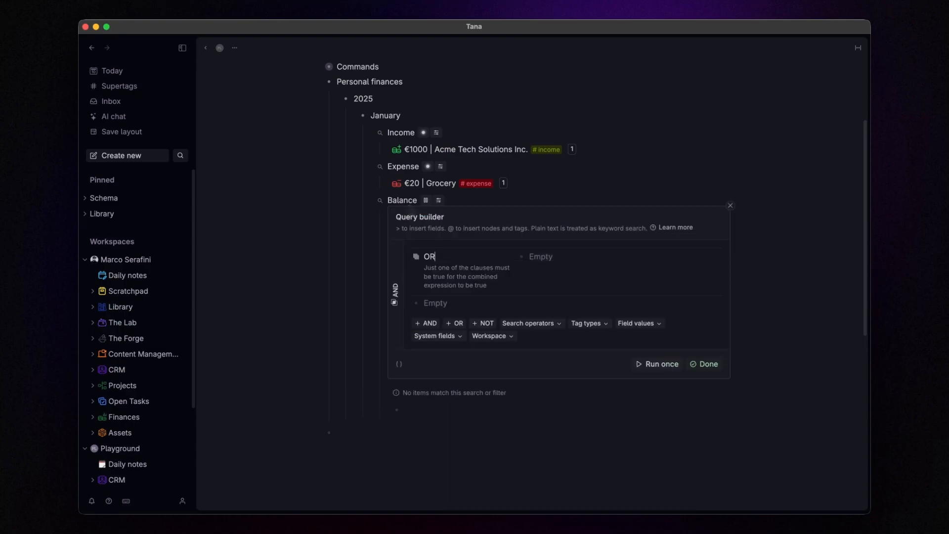
pyautogui.write('#inco')
pyautogui.press('Return')
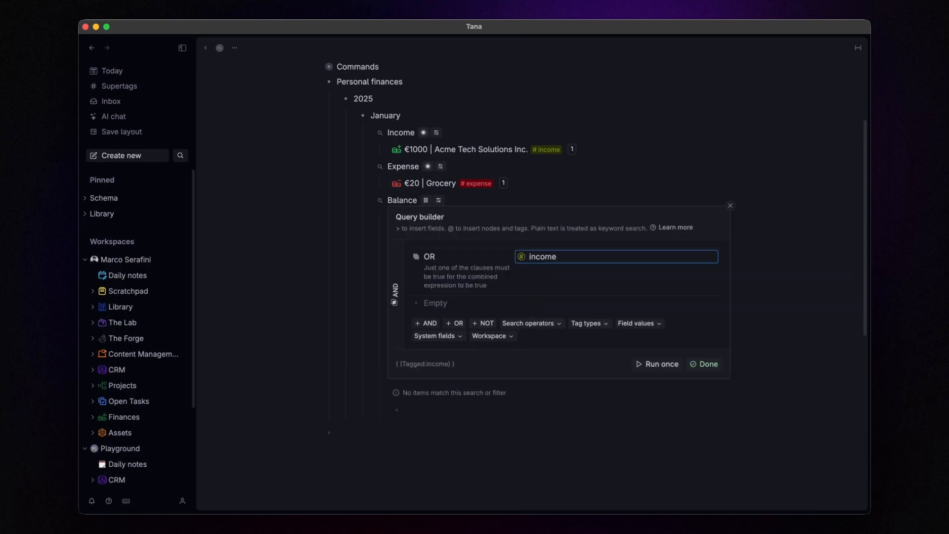
pyautogui.write('#ex')
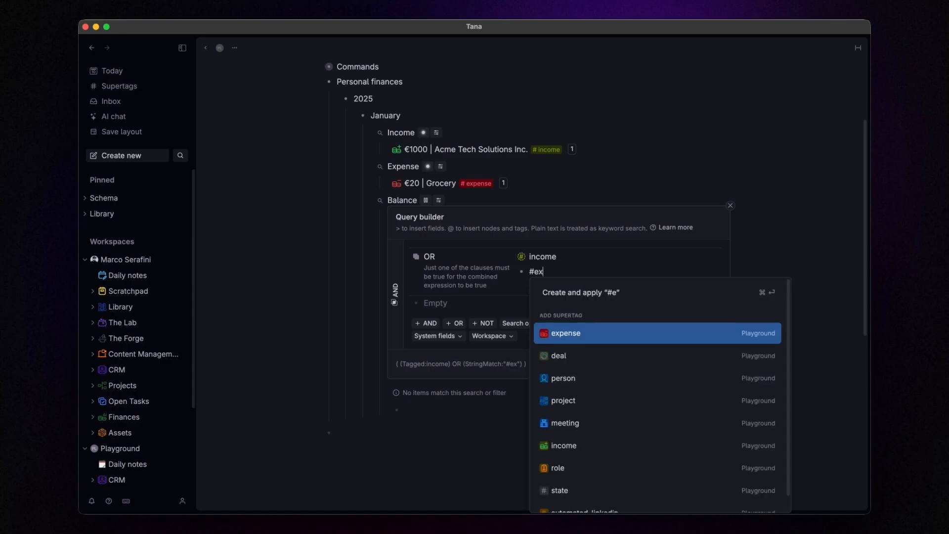
pyautogui.press('Return')
# - Add a Transaction date condition limiting the Balance query to January, run it once and finish it
pyautogui.press('Down')
pyautogui.write('>tran')
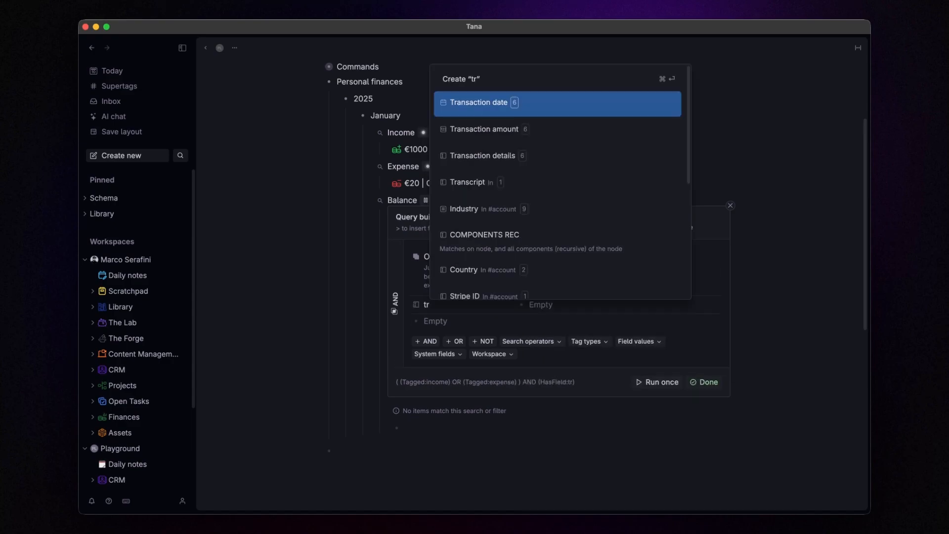
pyautogui.press('Return')
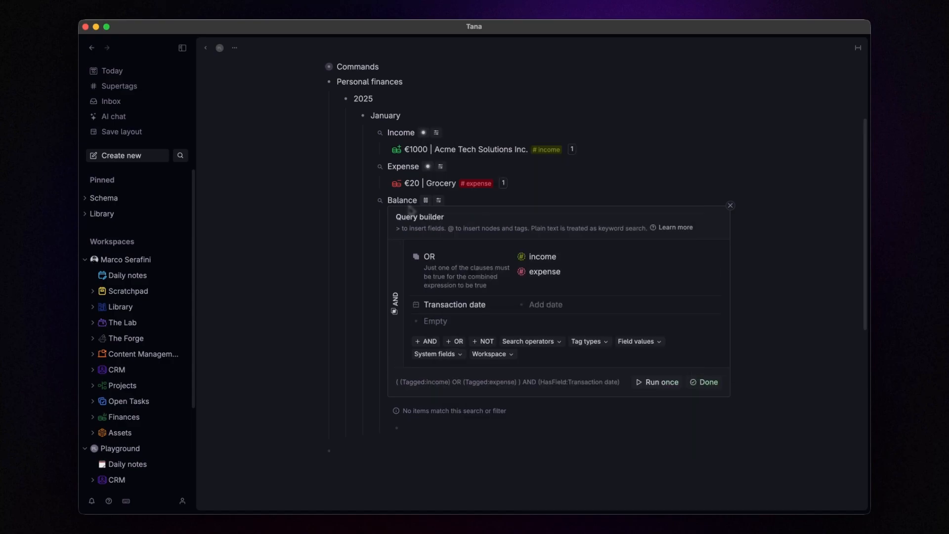
pyautogui.click(546, 305)
pyautogui.write('//')
pyautogui.click(667, 388)
pyautogui.click(705, 387)
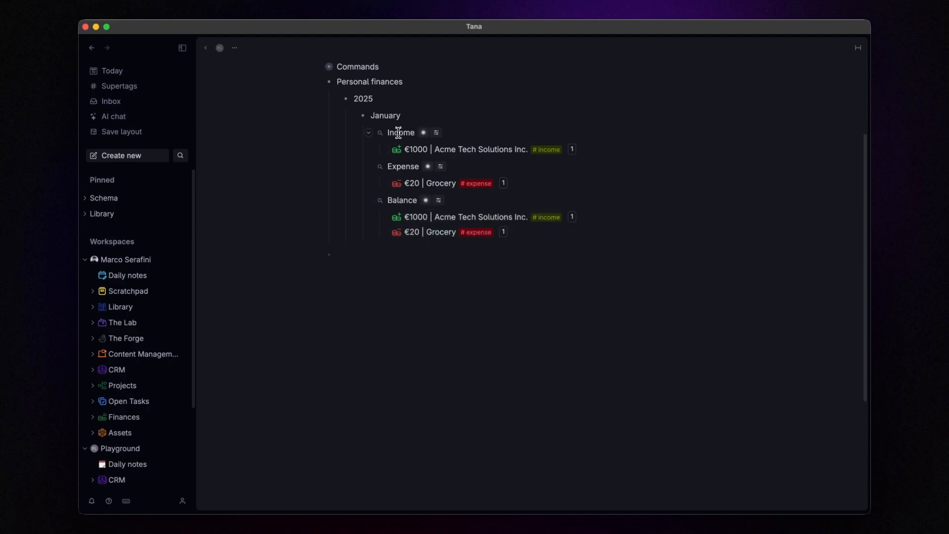
# - Display the Income, Expense and Balance search results under January as tables
pyautogui.click(430, 134)
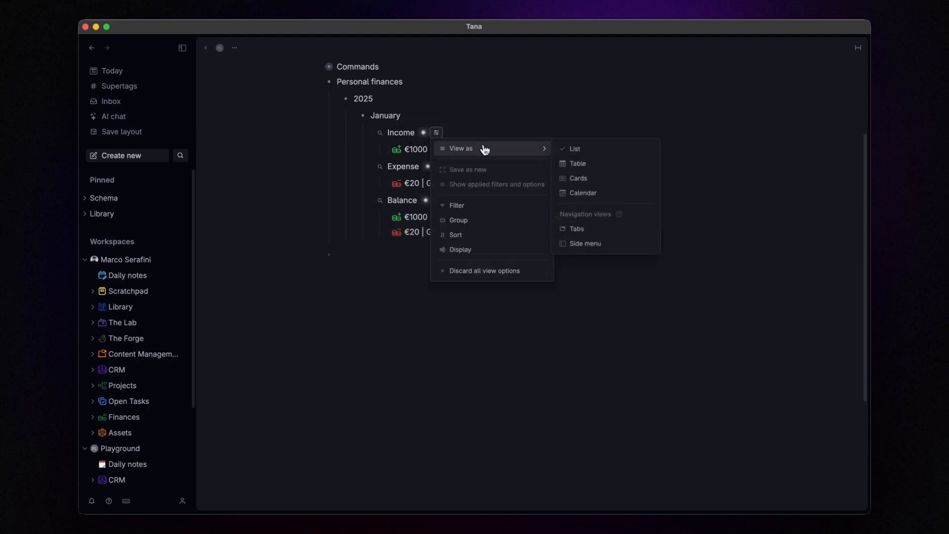
pyautogui.click(575, 162)
pyautogui.click(440, 226)
pyautogui.moveTo(518, 250)
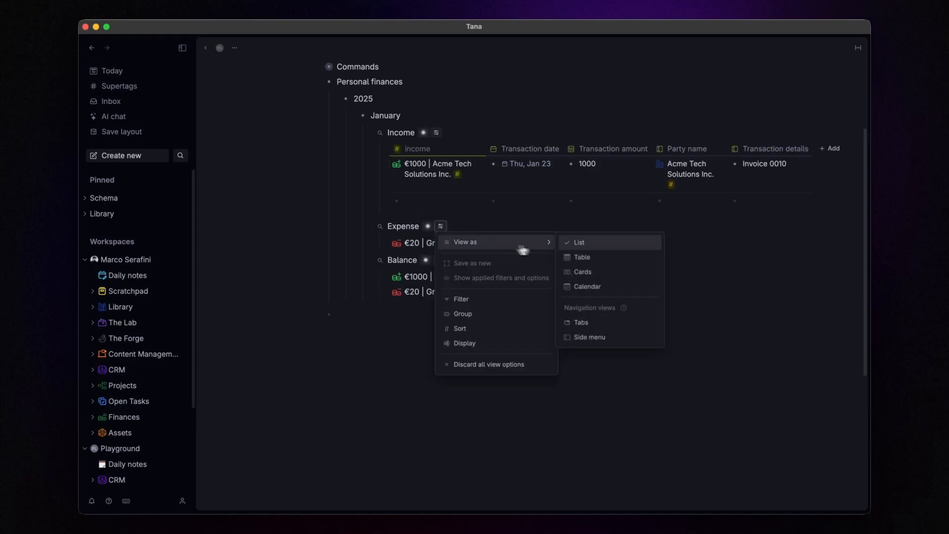
pyautogui.click(599, 258)
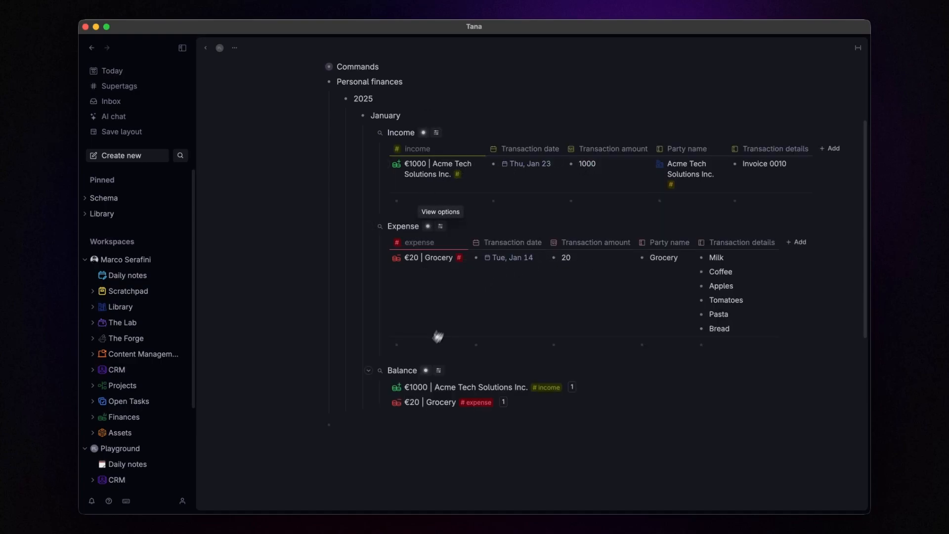
pyautogui.click(438, 370)
pyautogui.moveTo(514, 387)
pyautogui.click(585, 396)
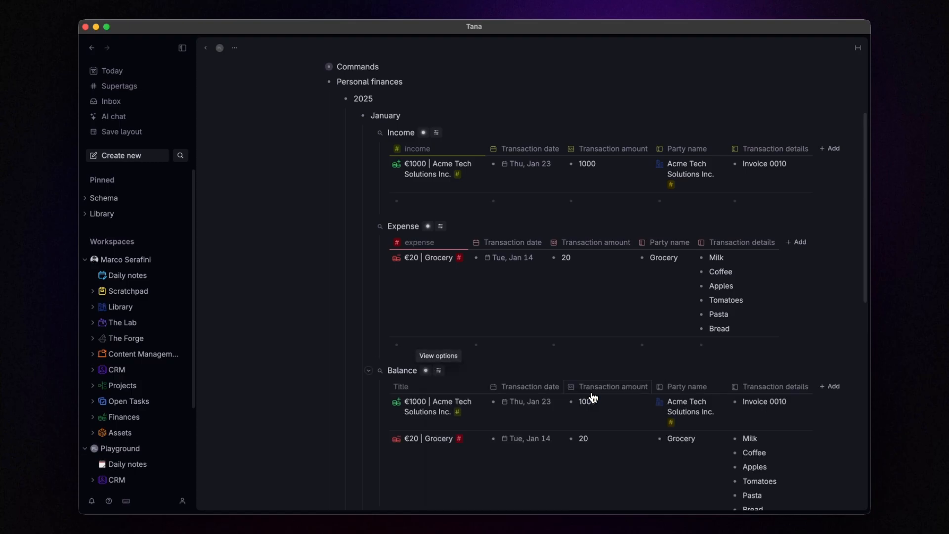
# - Add a Sum calculation to the Transaction amount column in the Income, Expense and Balance tables
pyautogui.scroll(-3, 601, 341)
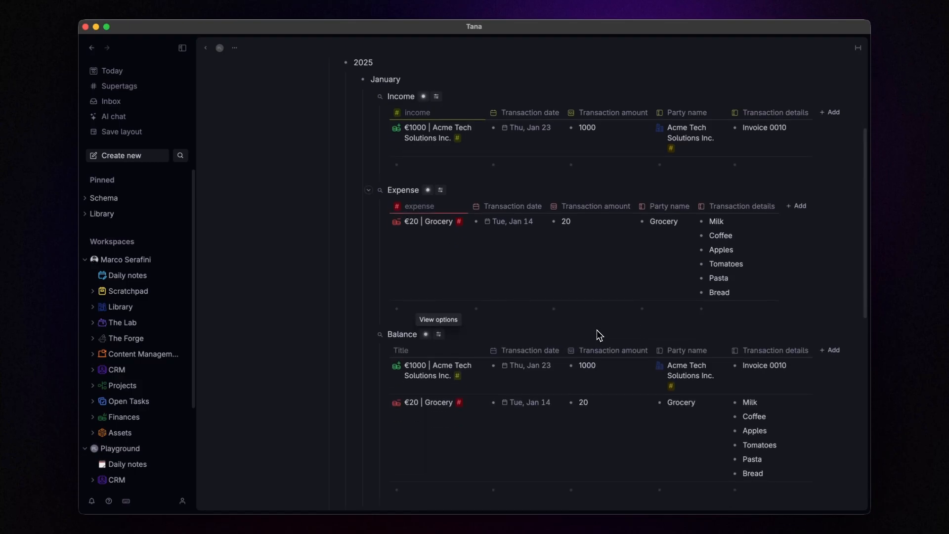
pyautogui.click(618, 94)
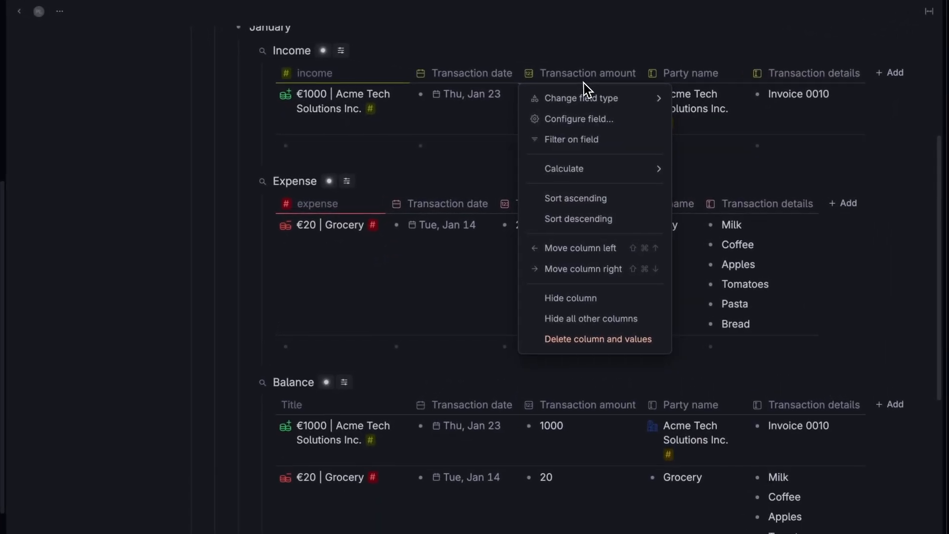
pyautogui.moveTo(616, 177)
pyautogui.click(702, 171)
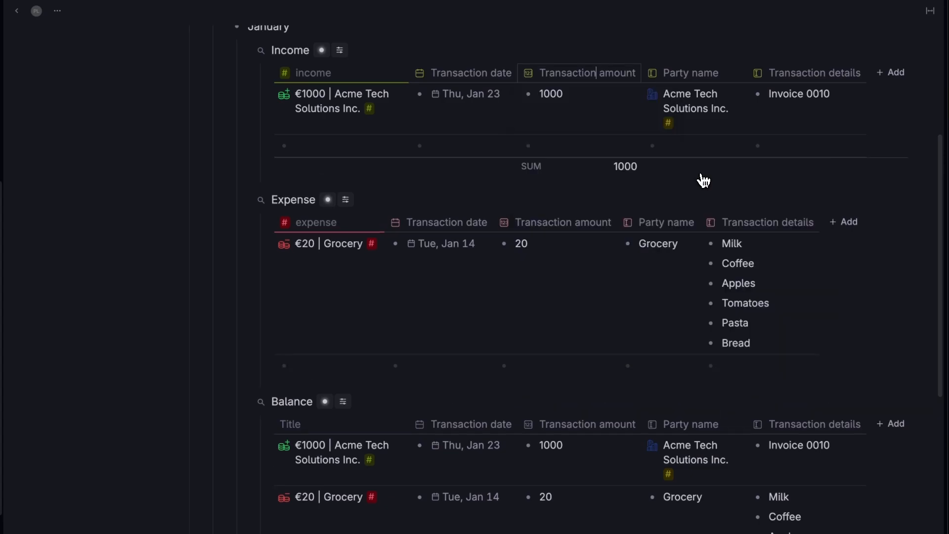
pyautogui.click(561, 221)
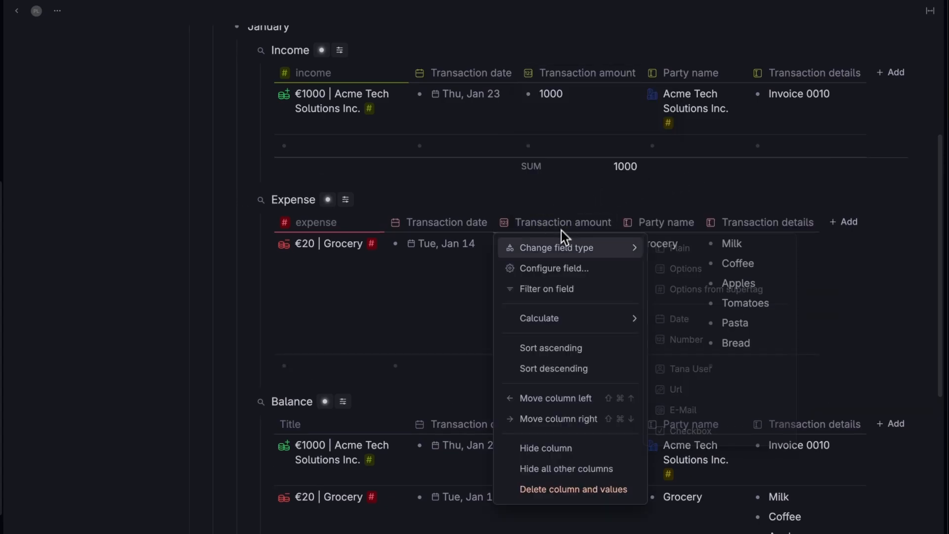
pyautogui.moveTo(563, 323)
pyautogui.click(690, 323)
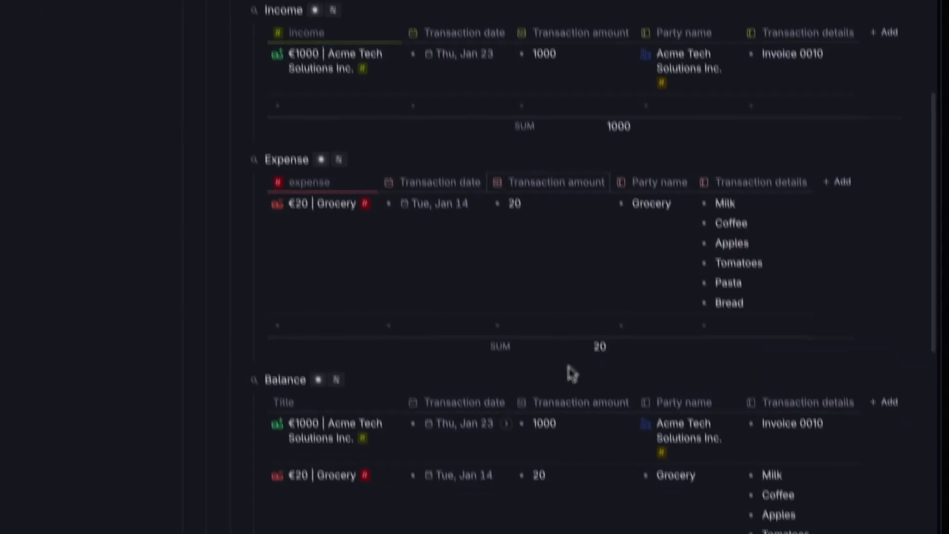
pyautogui.click(569, 442)
pyautogui.moveTo(573, 378)
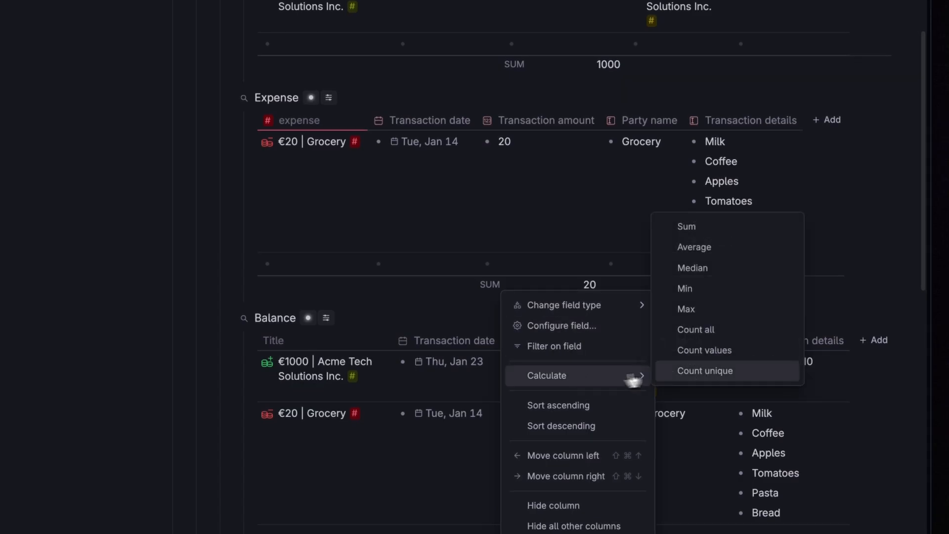
pyautogui.click(686, 225)
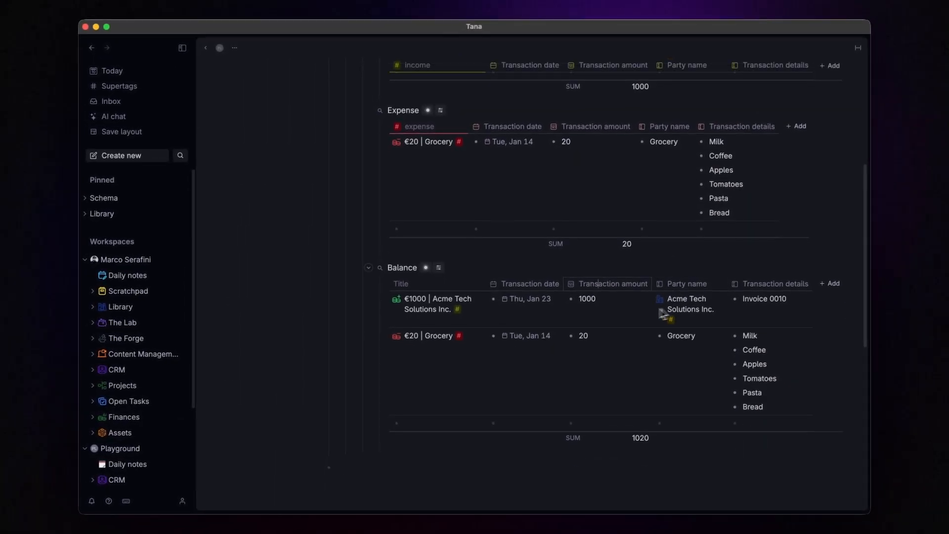
# - Set the Grocery expense's Transaction amount to -20 in the Balance table
pyautogui.scroll(-4, 663, 313)
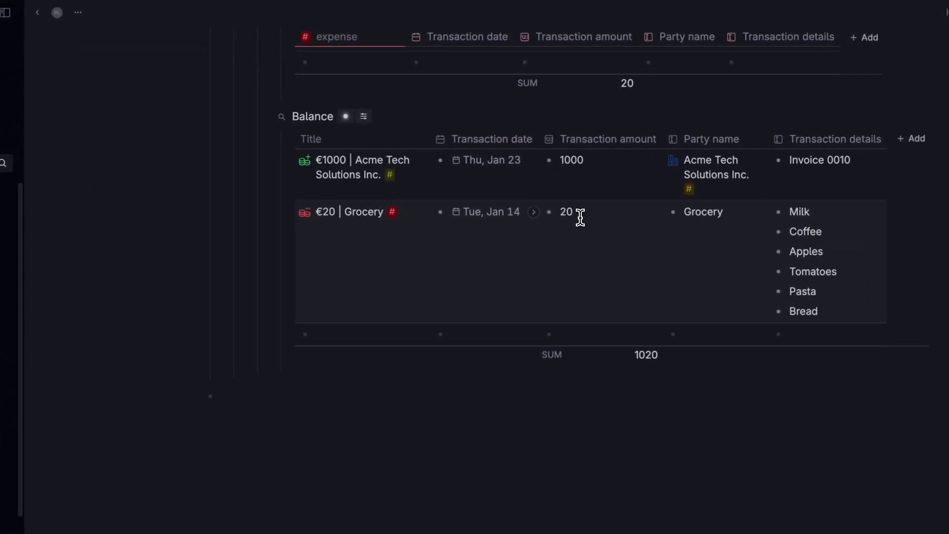
pyautogui.write('-')
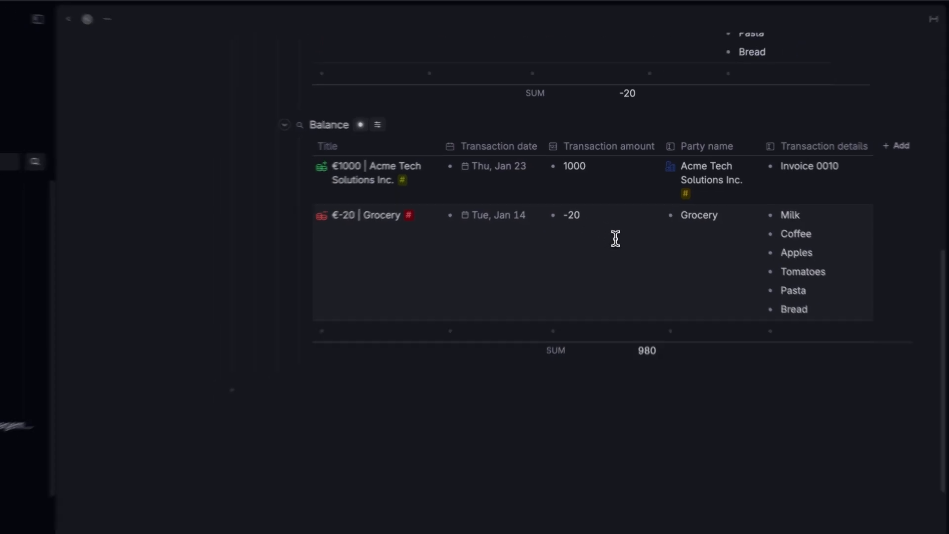
pyautogui.scroll(5, 616, 238)
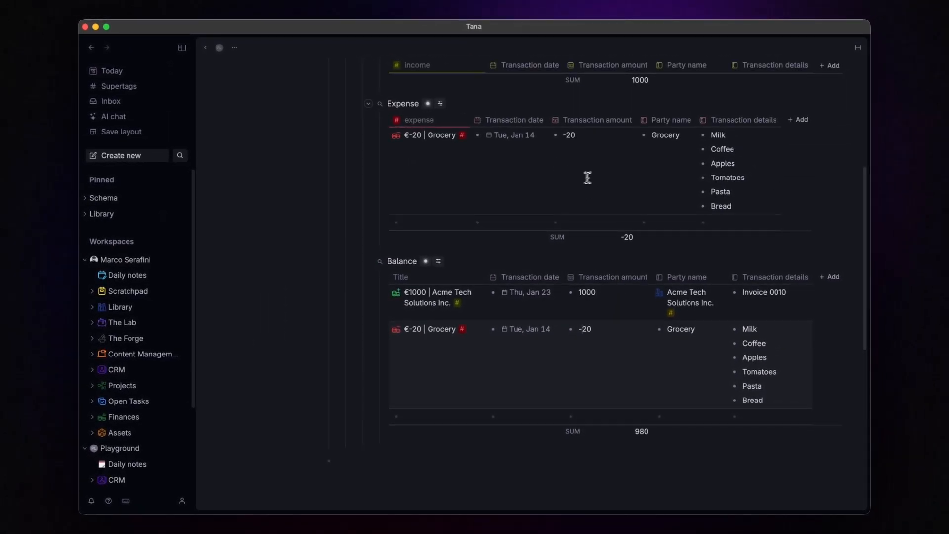
pyautogui.scroll(1, 595, 178)
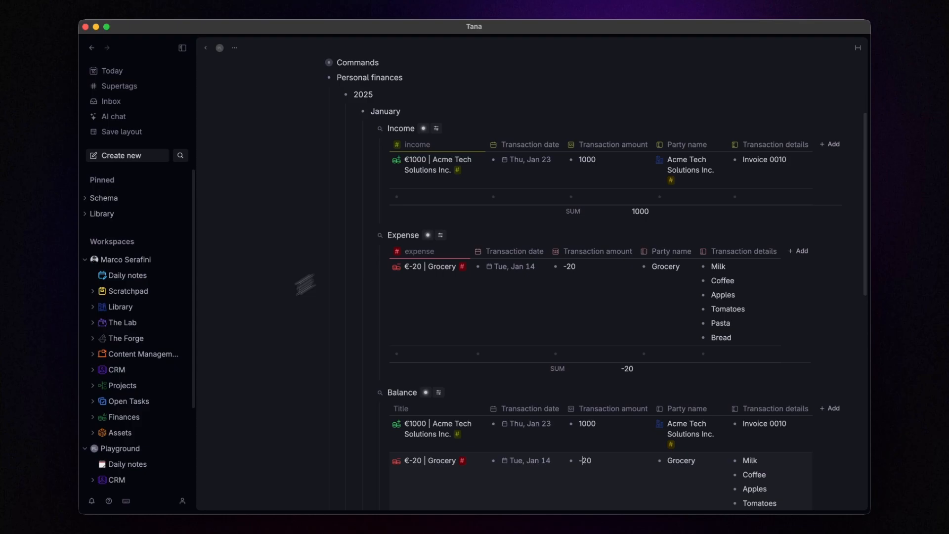
# - Set the Insurance expense's Transaction amount to -500 in the Playground daily note, and close the note
pyautogui.click(127, 466)
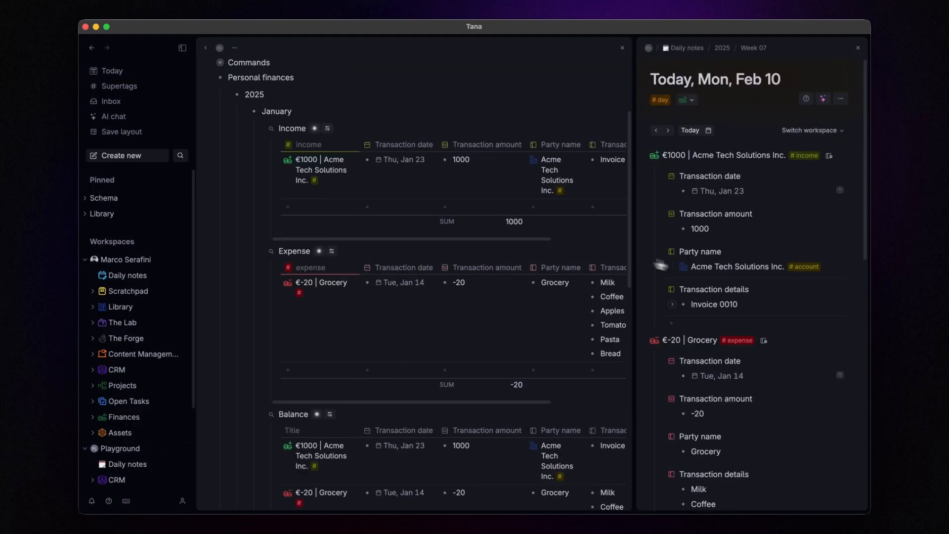
pyautogui.scroll(-7, 718, 307)
pyautogui.click(643, 292)
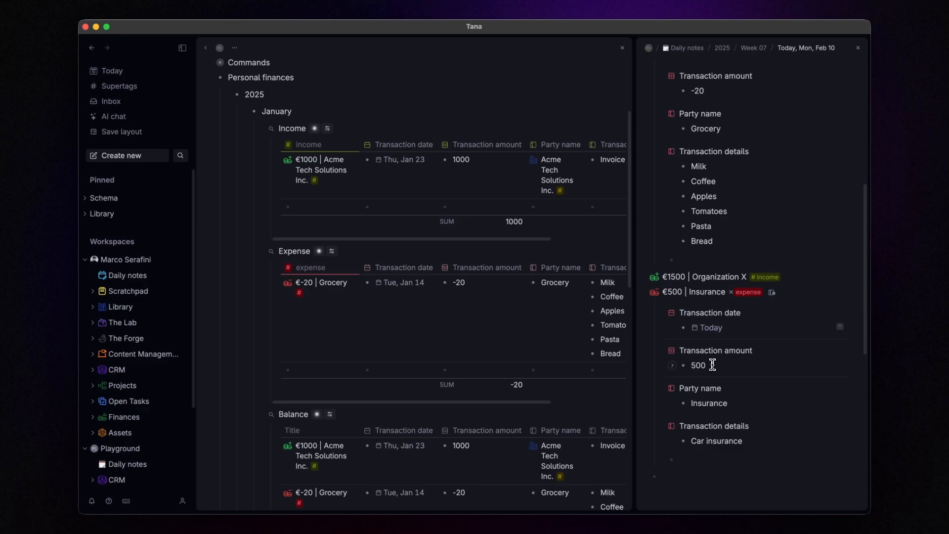
pyautogui.write('-')
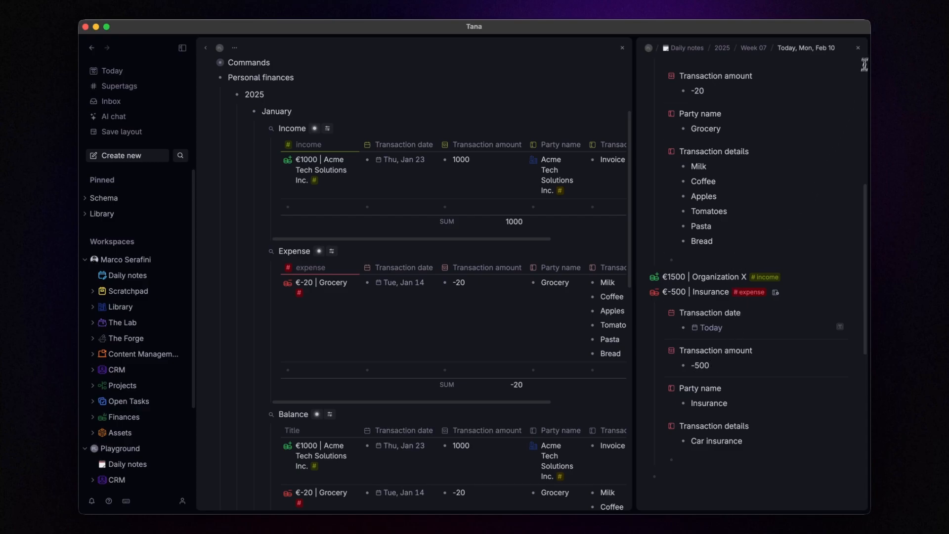
pyautogui.click(858, 47)
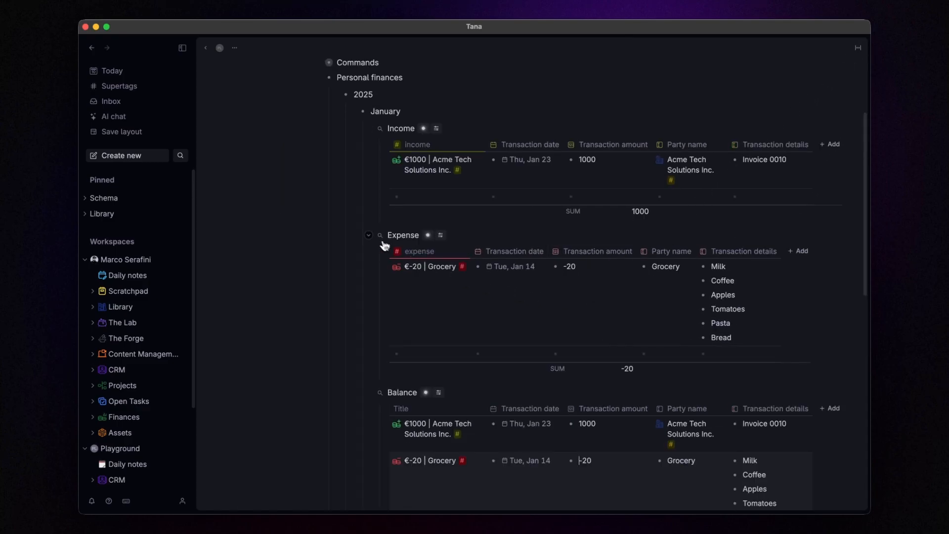
# - Collapse the Expense, Balance and Income searches and display the January node's children as tabs
pyautogui.click(368, 235)
pyautogui.click(369, 250)
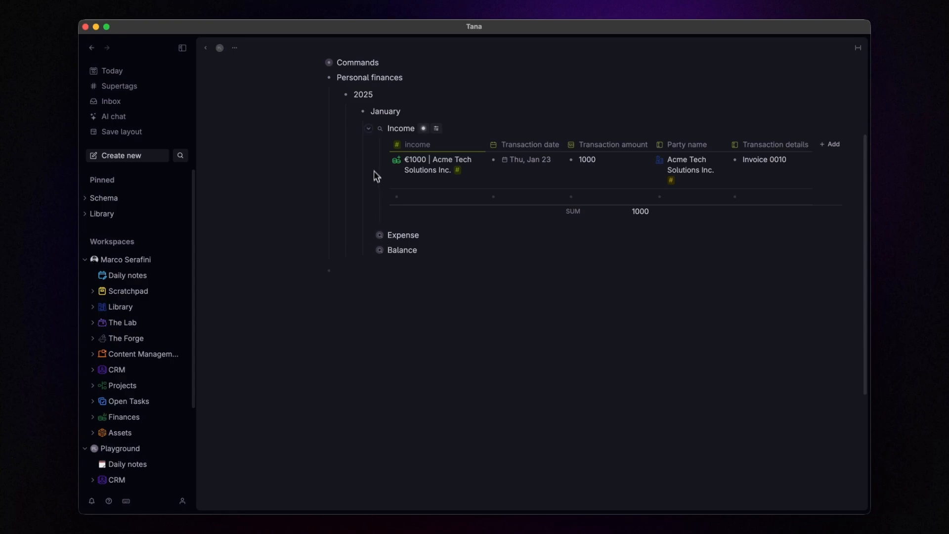
pyautogui.click(368, 128)
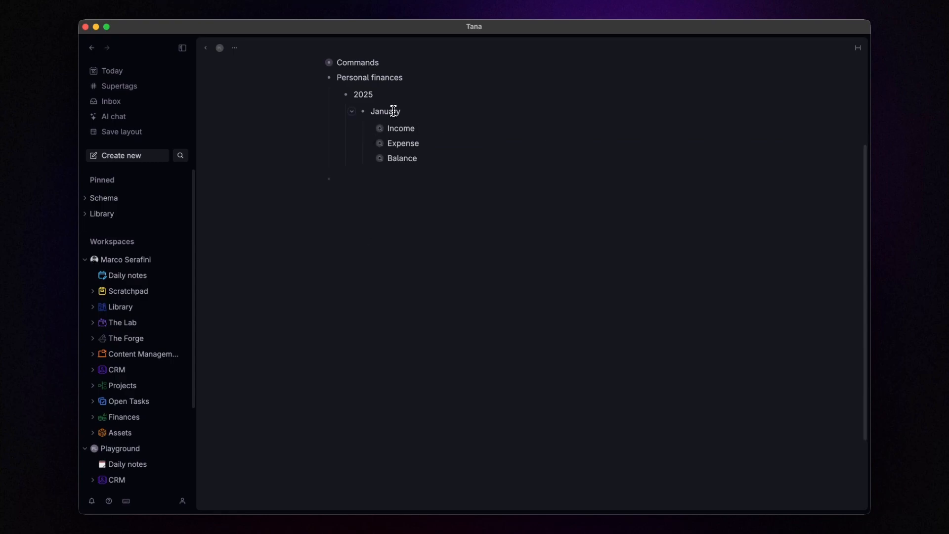
pyautogui.press('super+k')
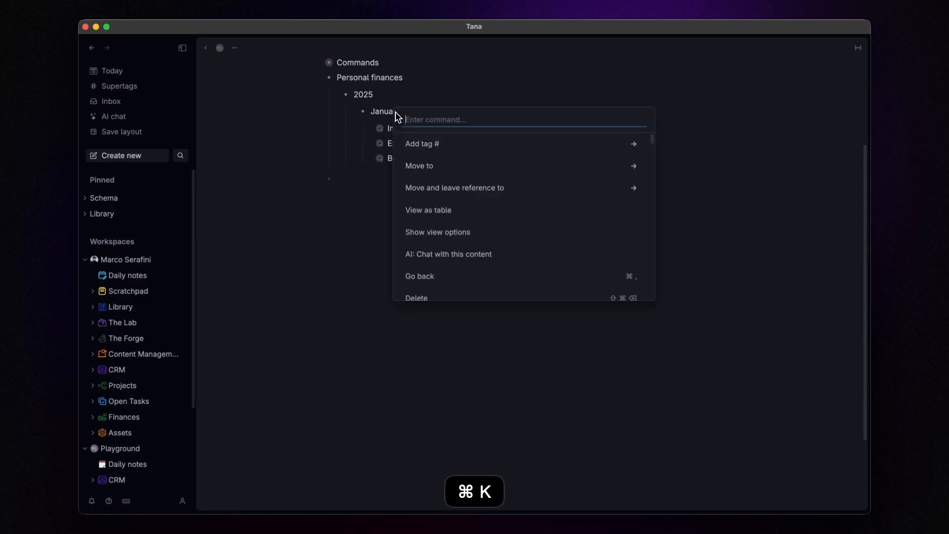
pyautogui.write('tabs')
pyautogui.press('Return')
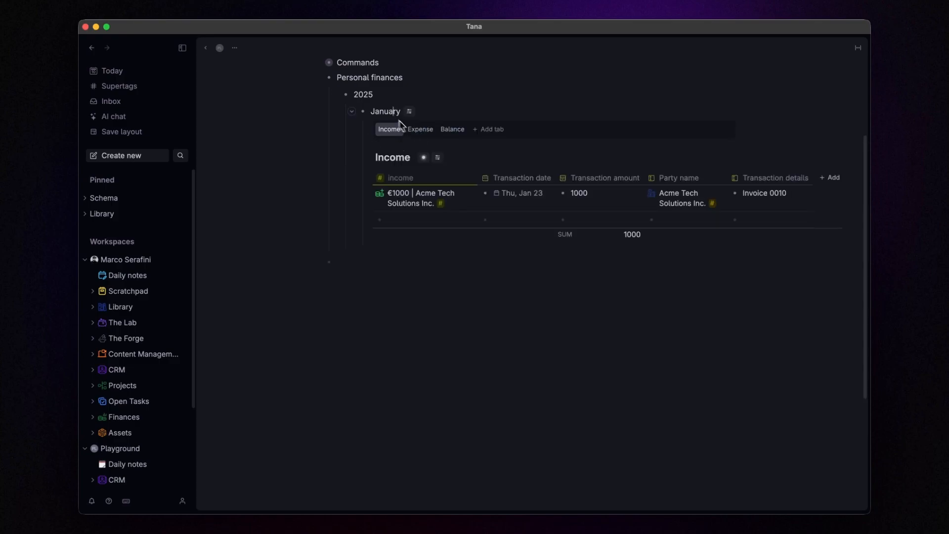
# - Duplicate the January node and rename the copy as February
pyautogui.press('super+k')
pyautogui.write('dupl')
pyautogui.press('Return')
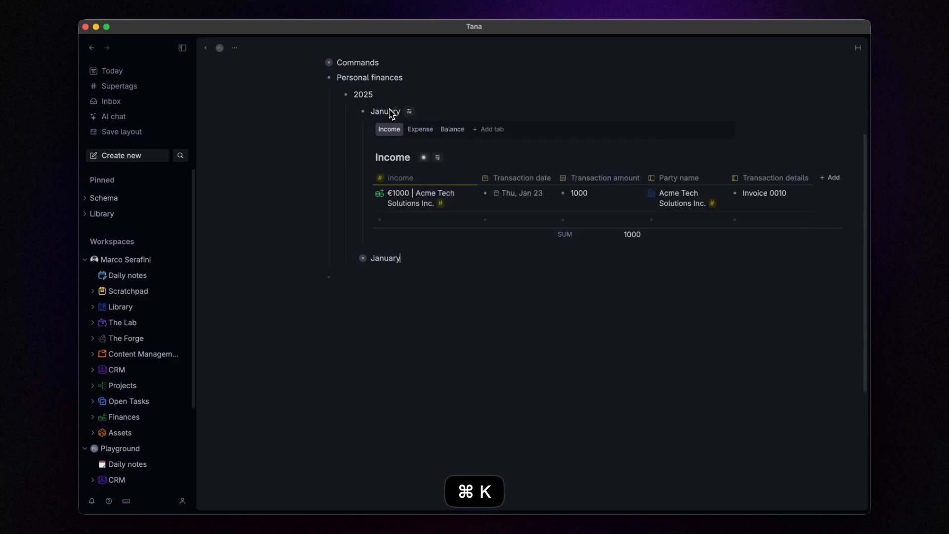
pyautogui.doubleClick(374, 259)
pyautogui.write('Febr')
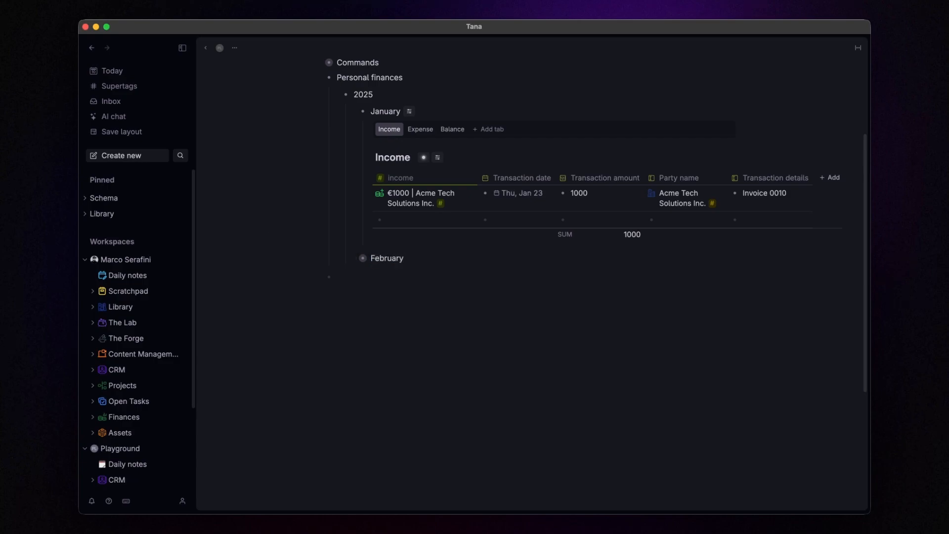
# - Expand February, set its Income query's Transaction date to /2025-02/ and finish the query
pyautogui.press('super+Down')
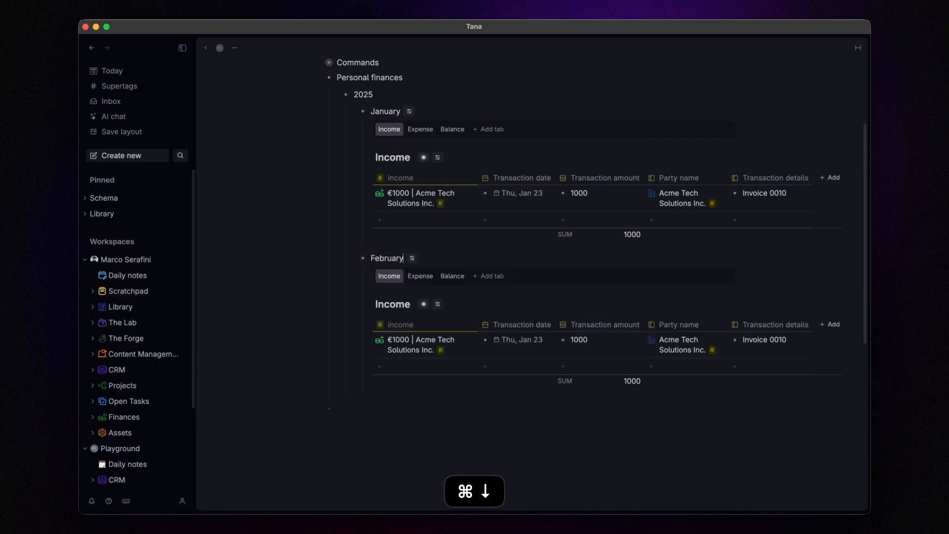
pyautogui.click(424, 304)
pyautogui.click(459, 376)
pyautogui.press('BackSpace')
pyautogui.write('2025-02/')
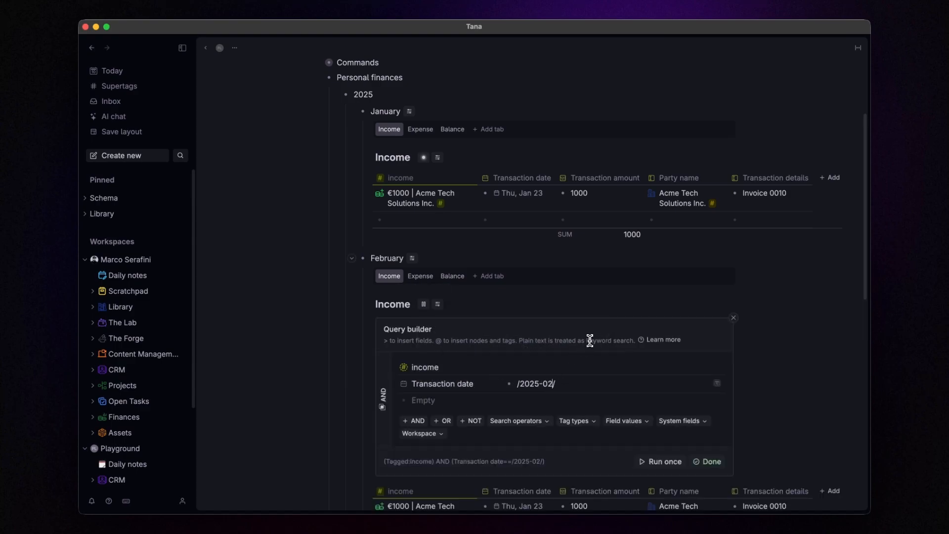
pyautogui.click(697, 462)
# - Set the Transaction date in February's Expense query to /2025-02/ and finish the query
pyautogui.click(424, 281)
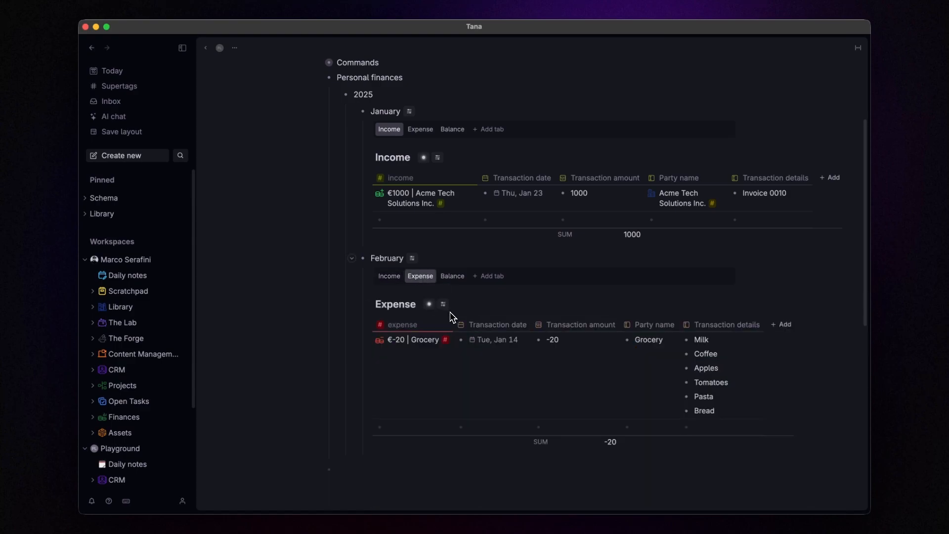
pyautogui.click(429, 304)
pyautogui.click(467, 378)
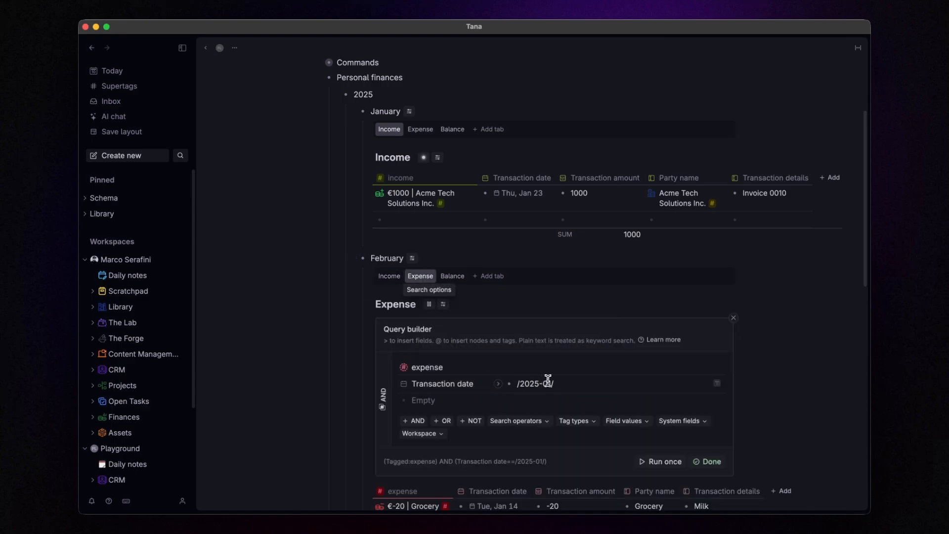
pyautogui.click(707, 462)
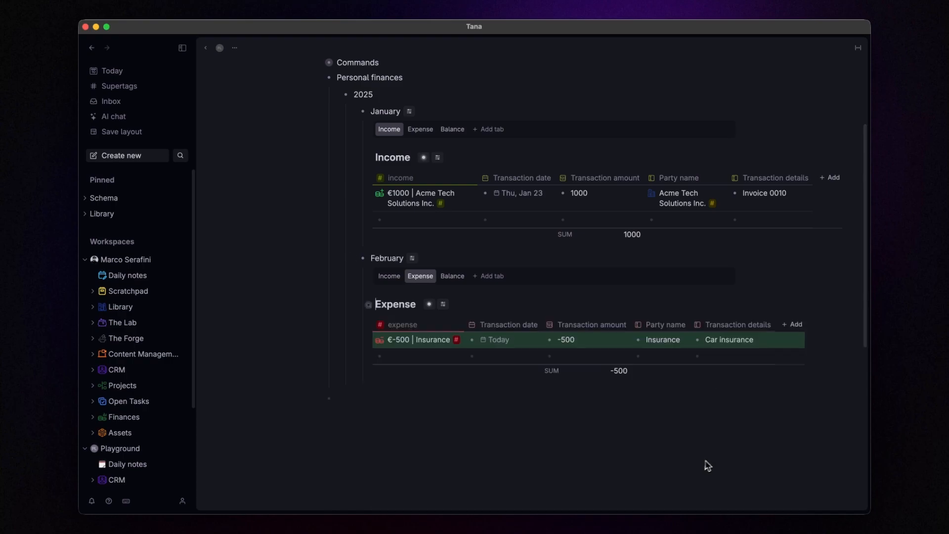
# - Set the Transaction date in February's Balance query to /2025-02/ and finish the query
pyautogui.click(452, 276)
pyautogui.click(427, 304)
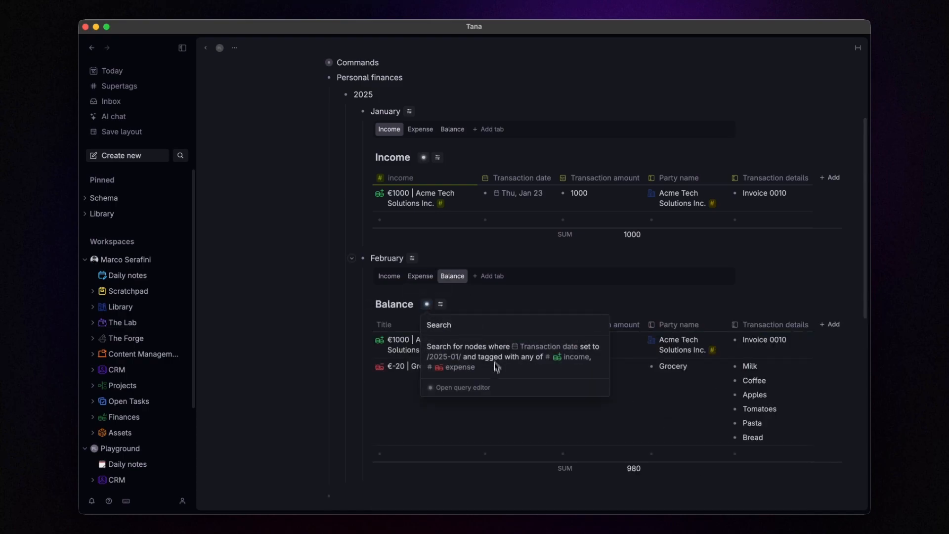
pyautogui.click(465, 386)
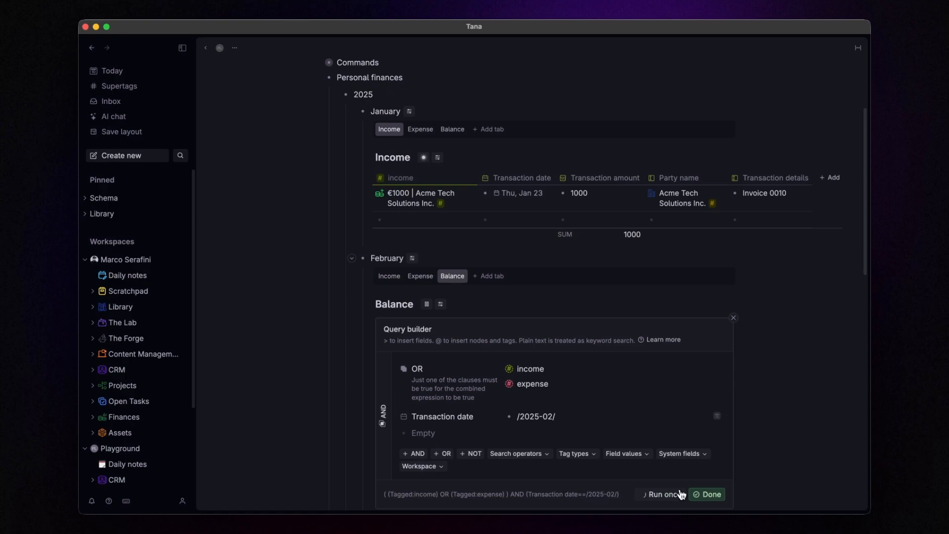
pyautogui.click(707, 493)
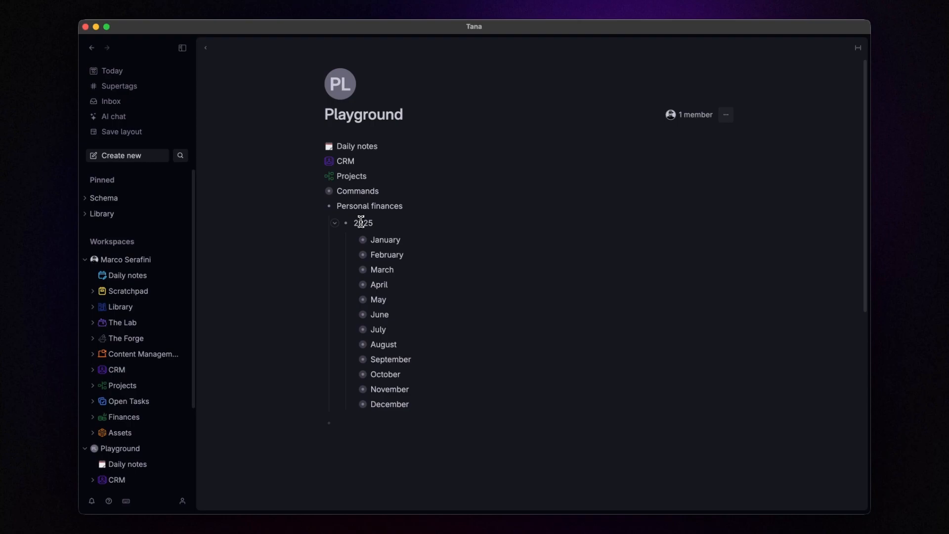
# - Display the 2025 node's months as a side menu
pyautogui.press('super+k')
pyautogui.write('men')
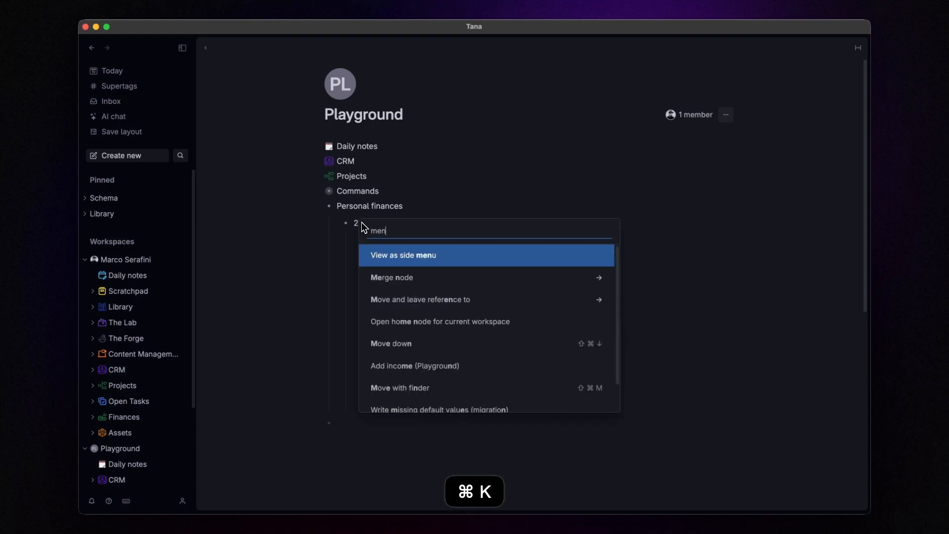
pyautogui.write('u')
pyautogui.press('Return')
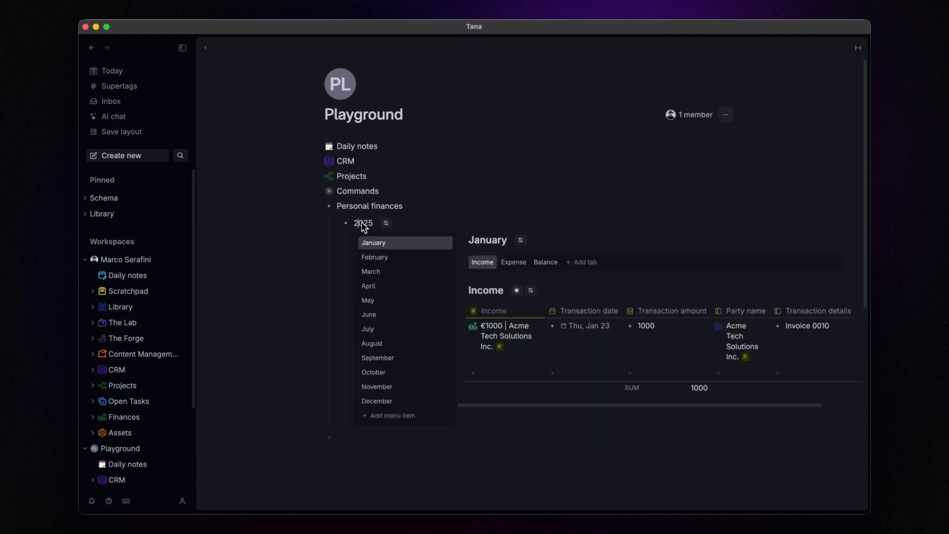
# - Open the Personal finances node on its own page and display its children as tabs
pyautogui.click(329, 207)
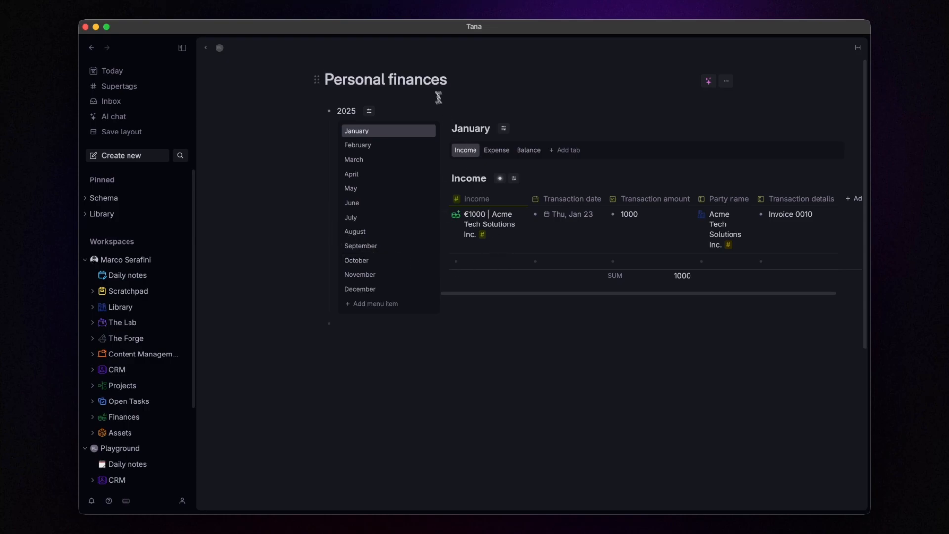
pyautogui.press('super+k')
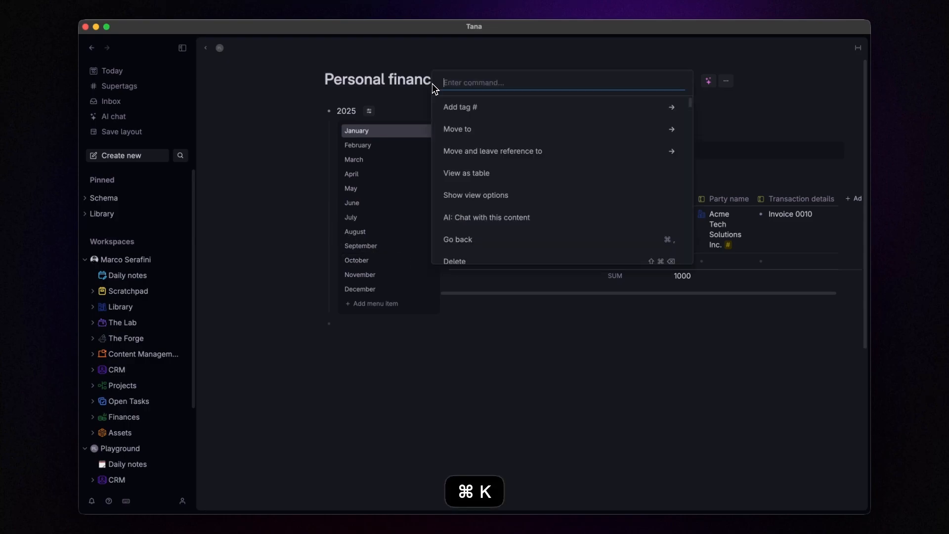
pyautogui.write('tabs')
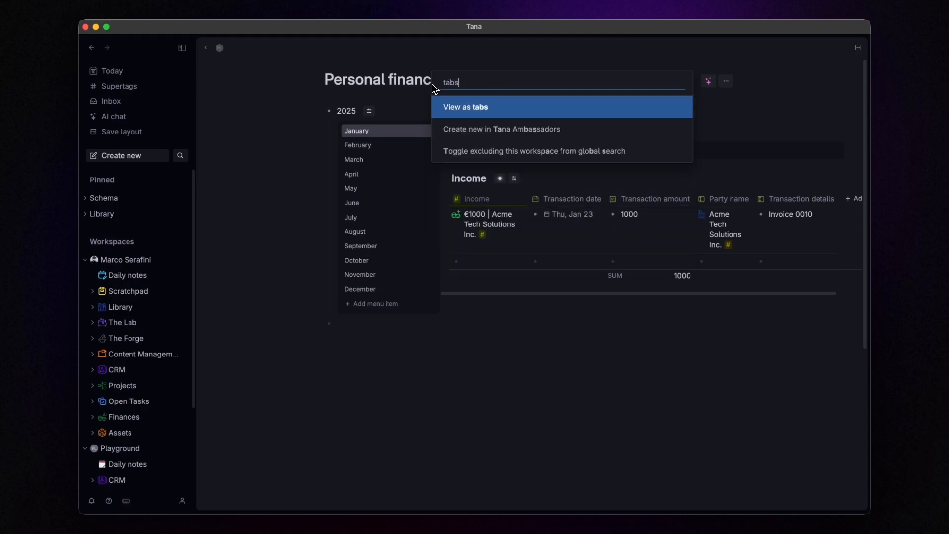
pyautogui.press('Return')
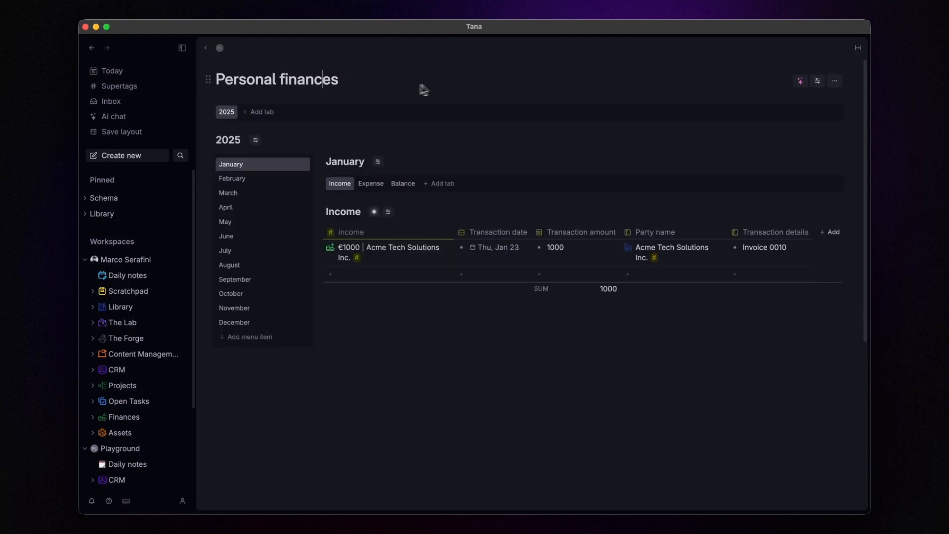
# - Review January's Expense and Balance tables and February's Balance table in the new layout
pyautogui.click(371, 183)
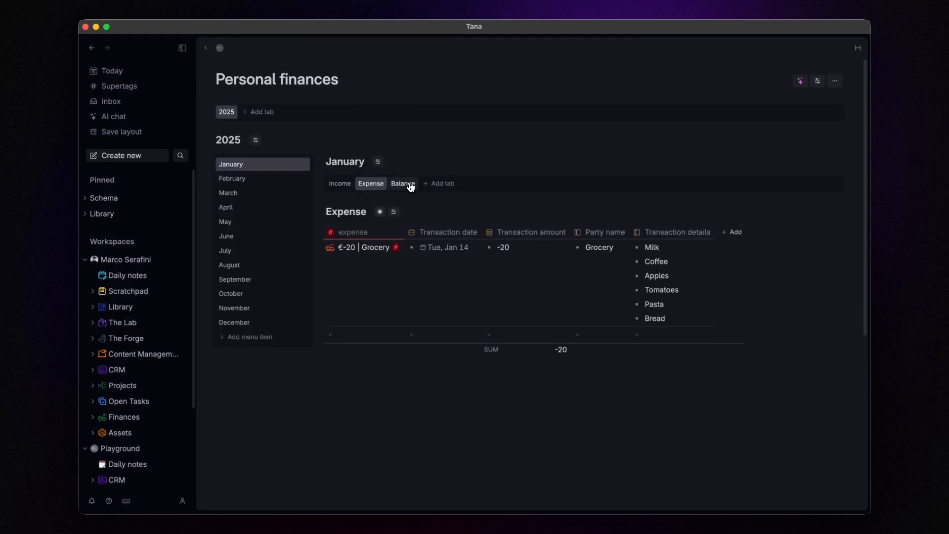
pyautogui.click(405, 184)
pyautogui.click(267, 179)
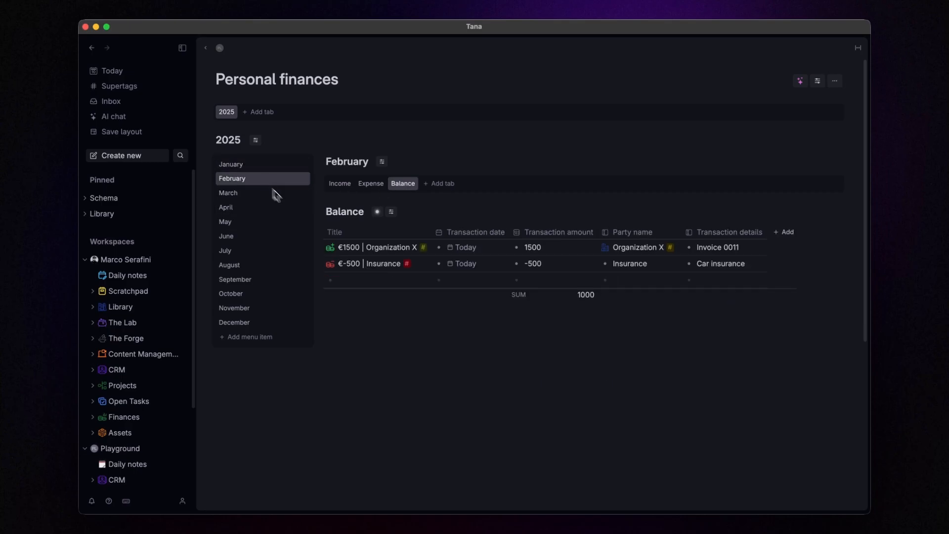